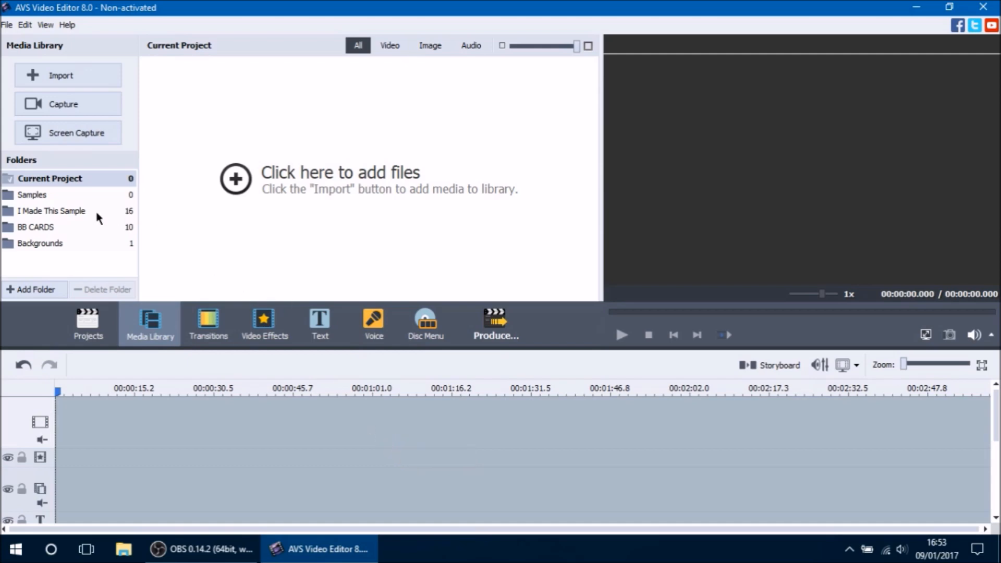
# Browse the videos, images and audio in the I Made This Sample folder and look over the timeline's tracks.
pyautogui.click(77, 215)
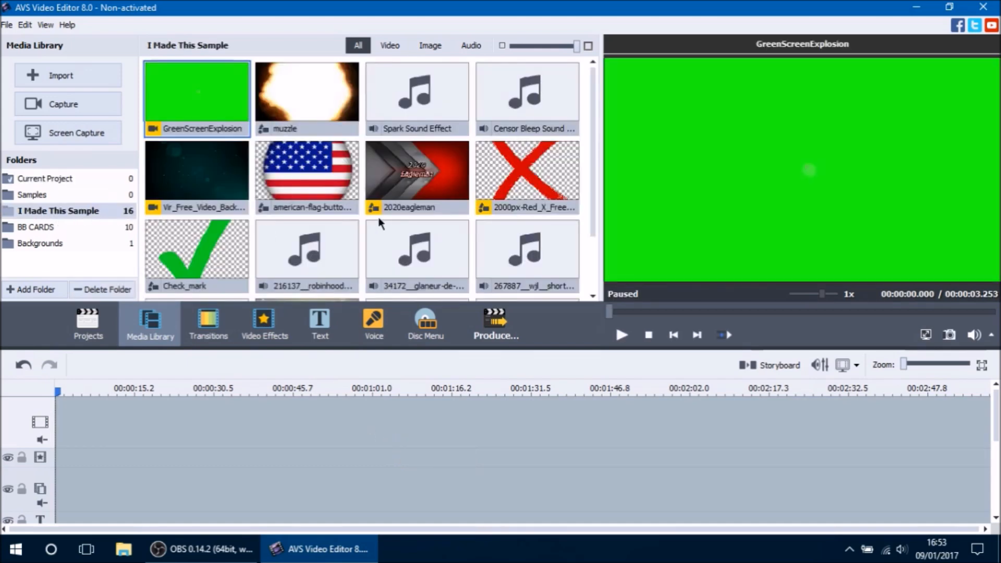
pyautogui.click(397, 53)
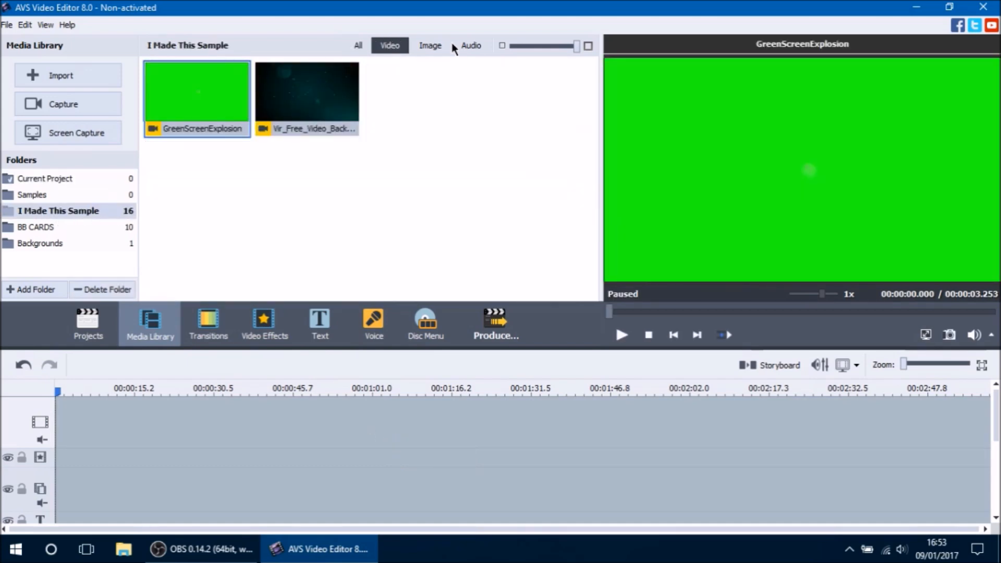
pyautogui.click(430, 46)
pyautogui.click(471, 45)
pyautogui.click(358, 45)
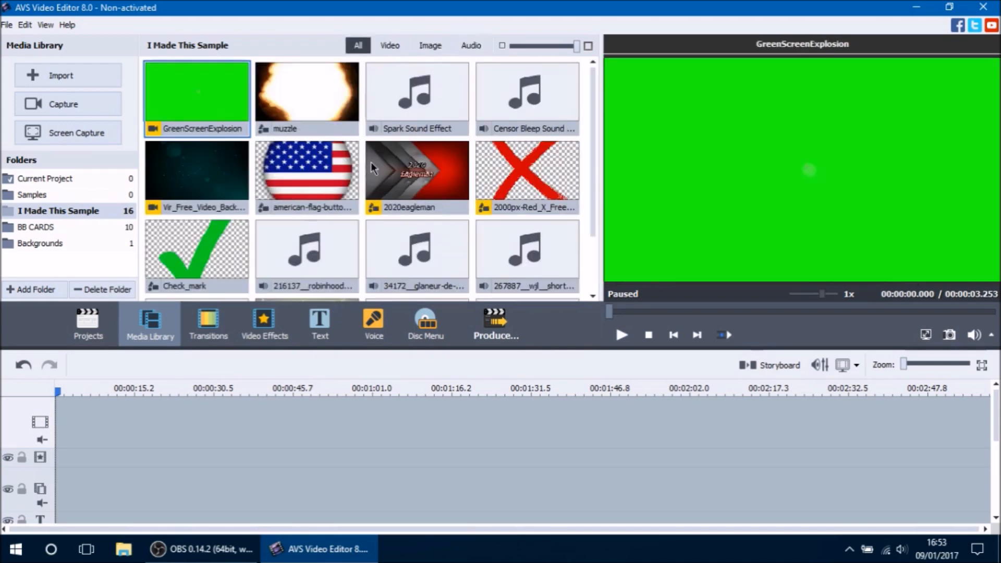
pyautogui.scroll(-1, 439, 165)
pyautogui.scroll(1, 436, 177)
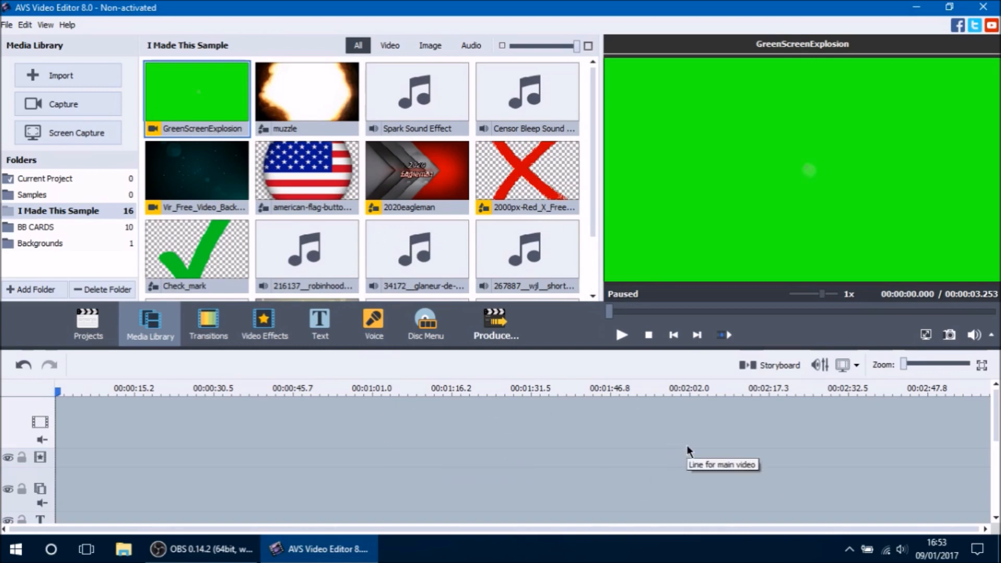
pyautogui.scroll(-3, 717, 444)
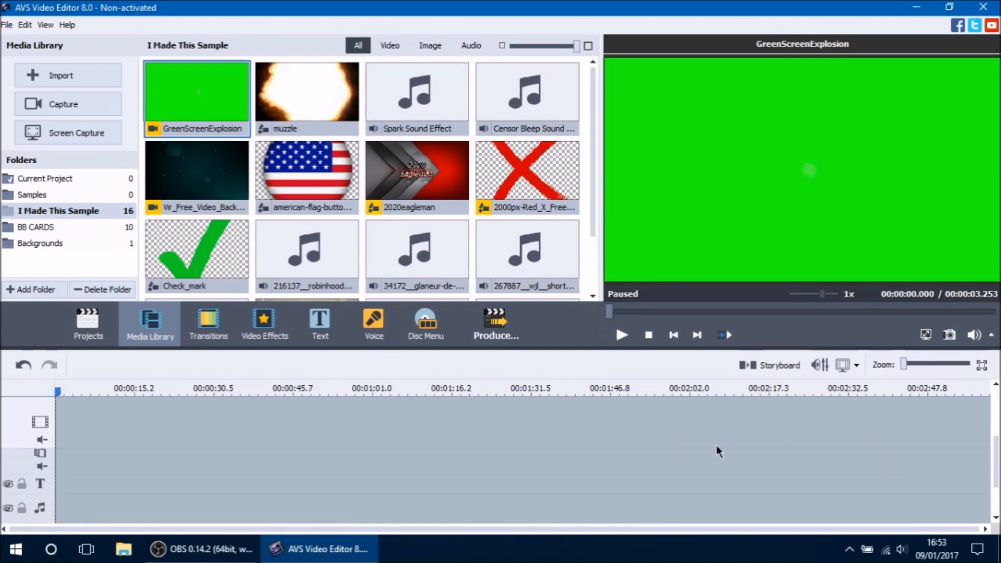
pyautogui.scroll(5, 622, 458)
pyautogui.scroll(-5, 621, 456)
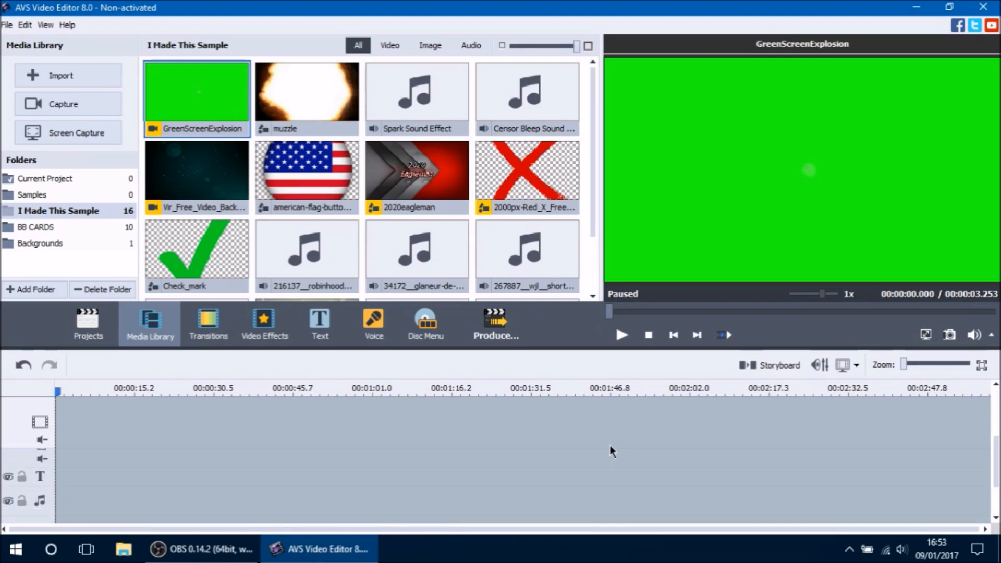
pyautogui.scroll(3, 567, 453)
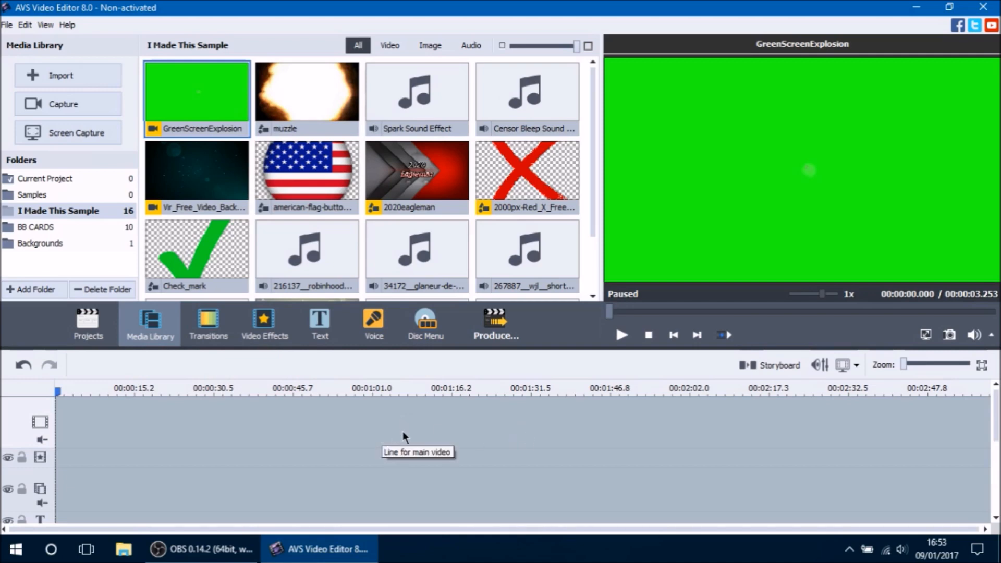
# Add the Vir_Free_Video_Backgrounds_1-5 clip to the start of the main video line.
pyautogui.click(396, 50)
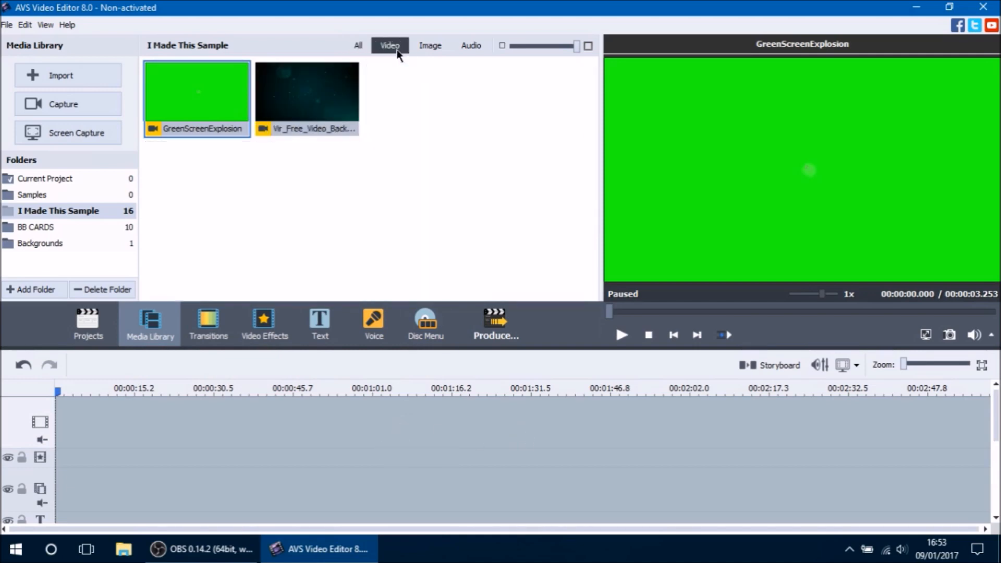
pyautogui.click(344, 120)
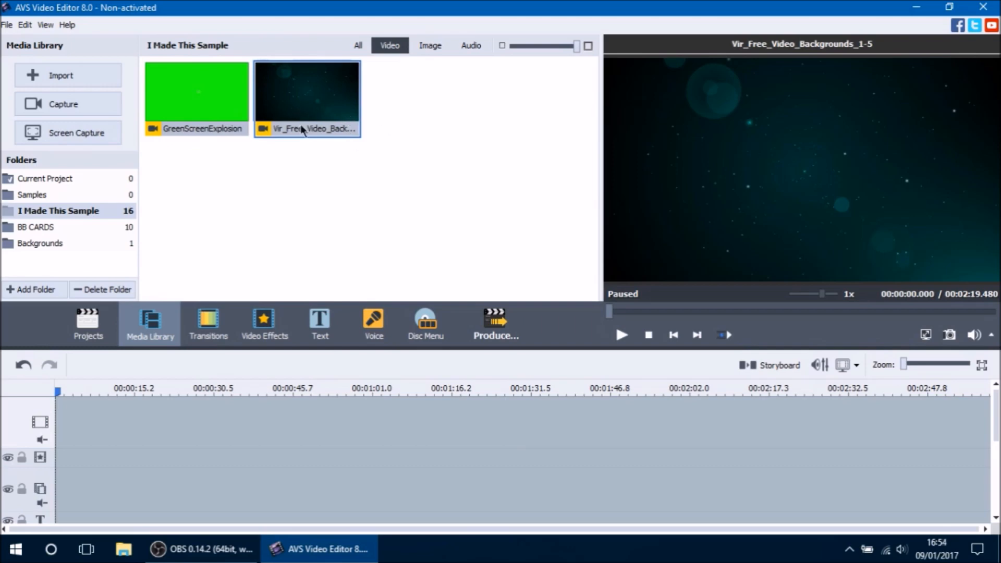
pyautogui.moveTo(329, 119); pyautogui.dragTo(234, 426)
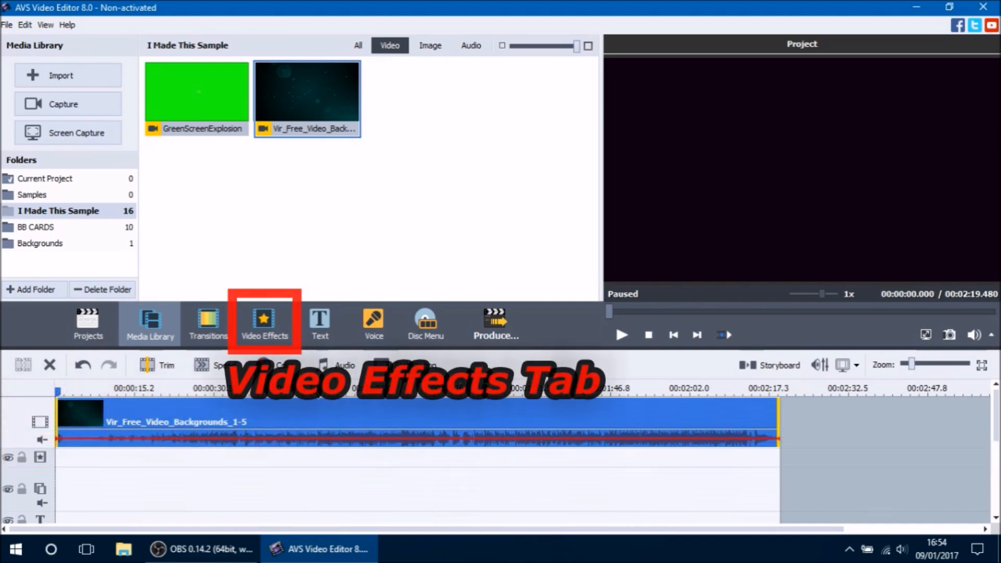
# Place the Glow effect on the video effects line from about 1:00 and move the playhead to about 1:12.
pyautogui.click(276, 339)
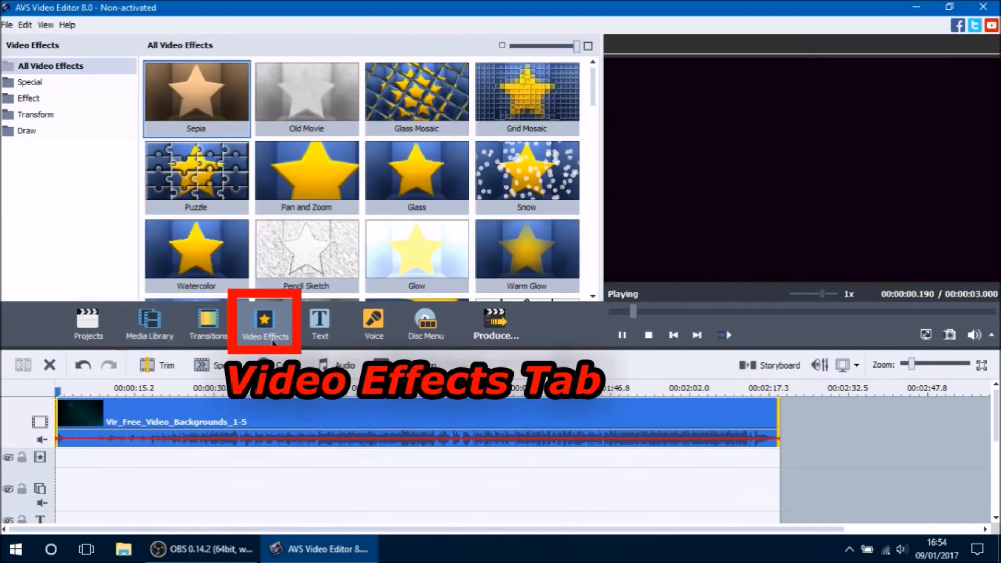
pyautogui.moveTo(589, 97)
pyautogui.mouseDown()
pyautogui.moveTo(593, 266)
pyautogui.moveTo(590, 79)
pyautogui.mouseUp()
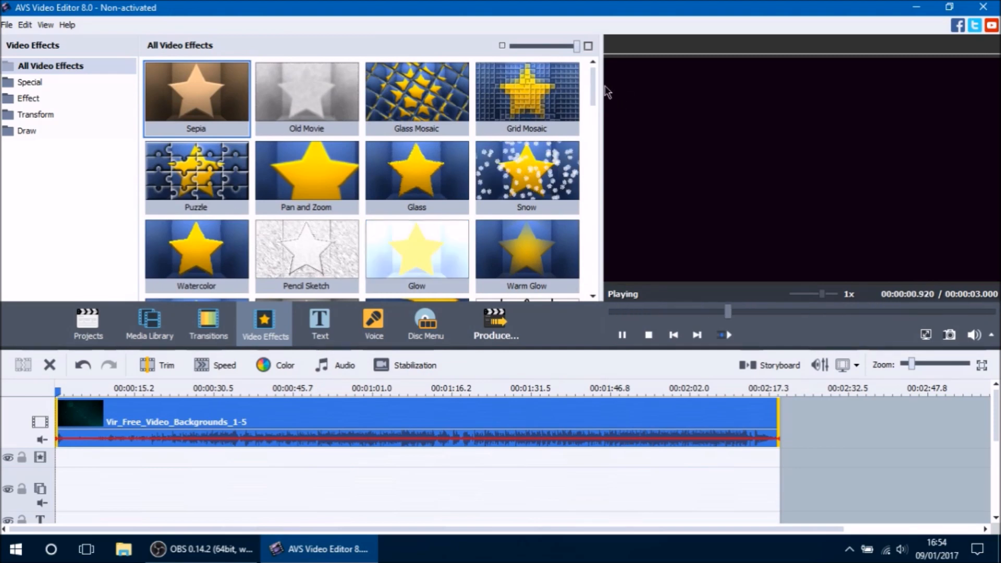
pyautogui.scroll(-2, 590, 104)
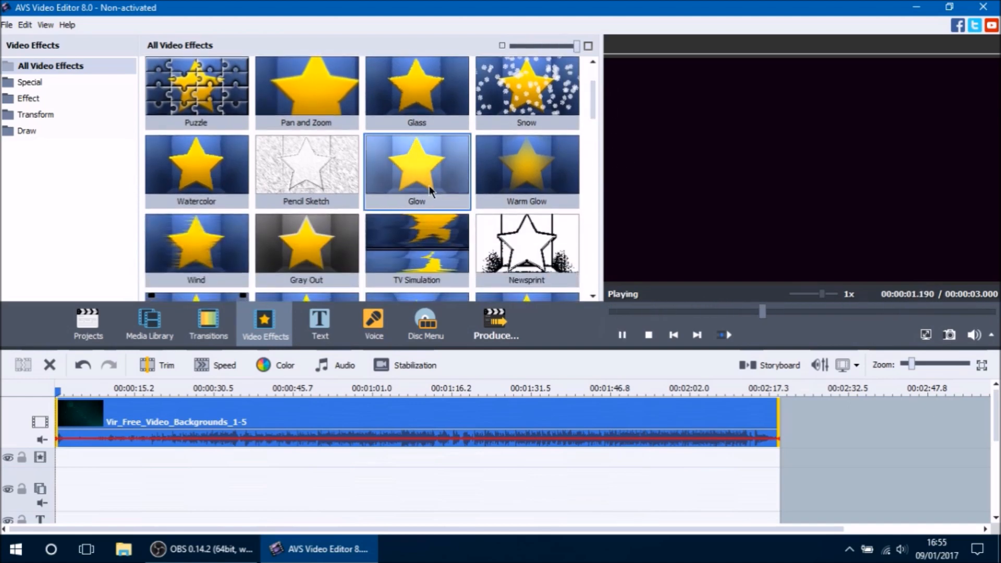
pyautogui.moveTo(429, 172); pyautogui.dragTo(366, 459)
pyautogui.moveTo(365, 394)
pyautogui.mouseDown()
pyautogui.moveTo(354, 394)
pyautogui.moveTo(537, 395)
pyautogui.moveTo(388, 409)
pyautogui.moveTo(444, 409)
pyautogui.moveTo(430, 395)
pyautogui.mouseUp()
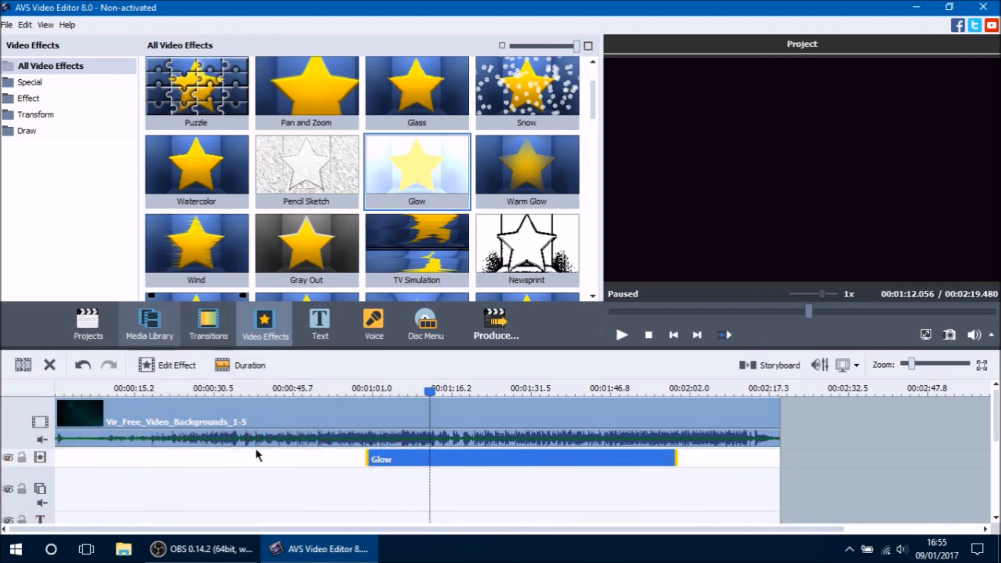
# Overlay the red X image at about 0:40 and the GreenScreenExplosion video at about 0:54 on the overlay line.
pyautogui.click(171, 344)
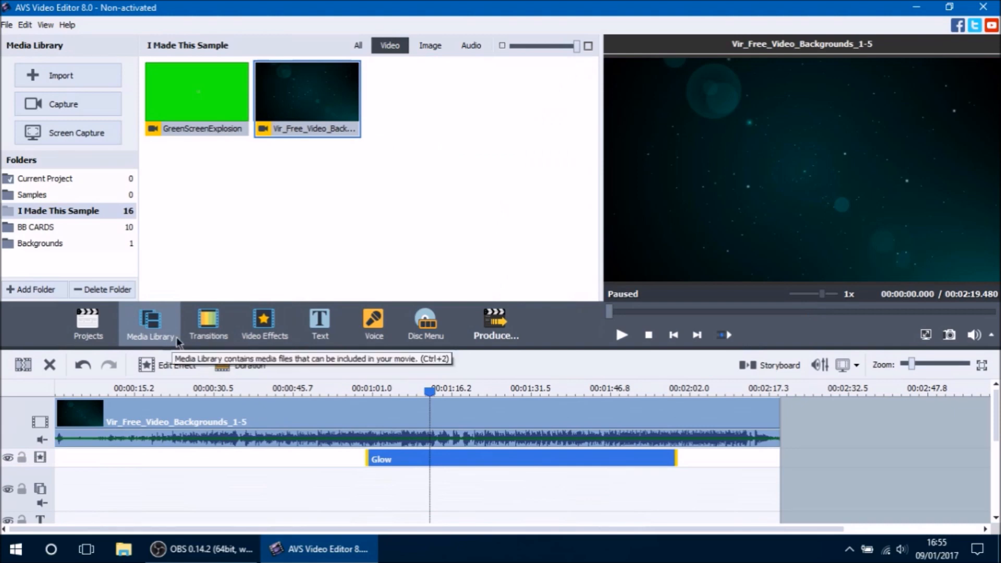
pyautogui.click(434, 49)
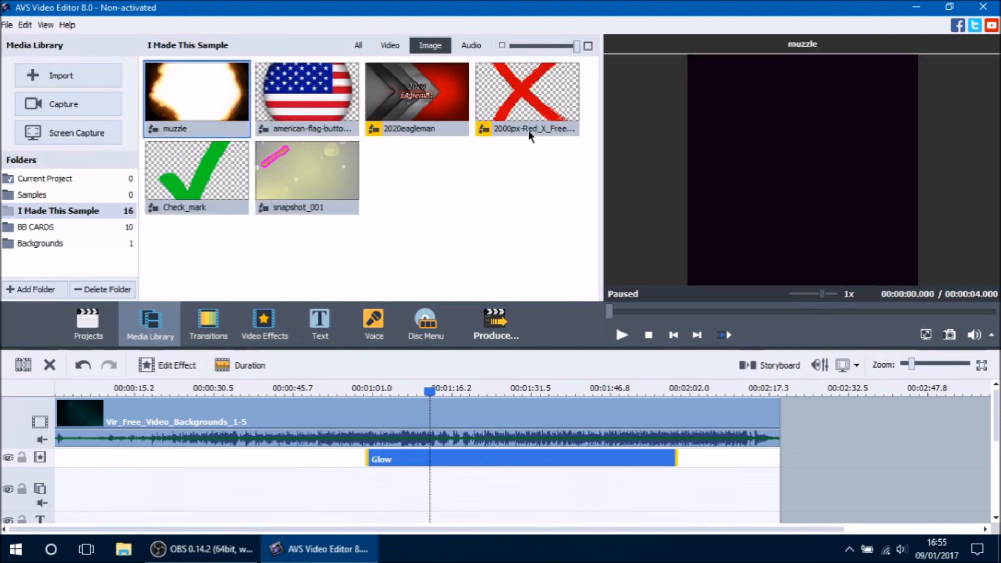
pyautogui.click(542, 111)
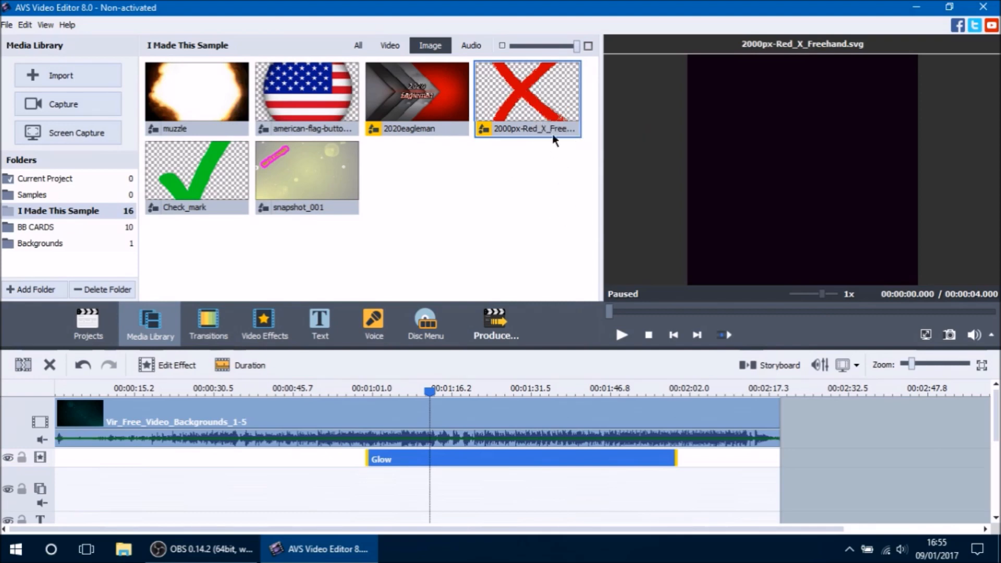
pyautogui.moveTo(539, 95); pyautogui.dragTo(265, 495)
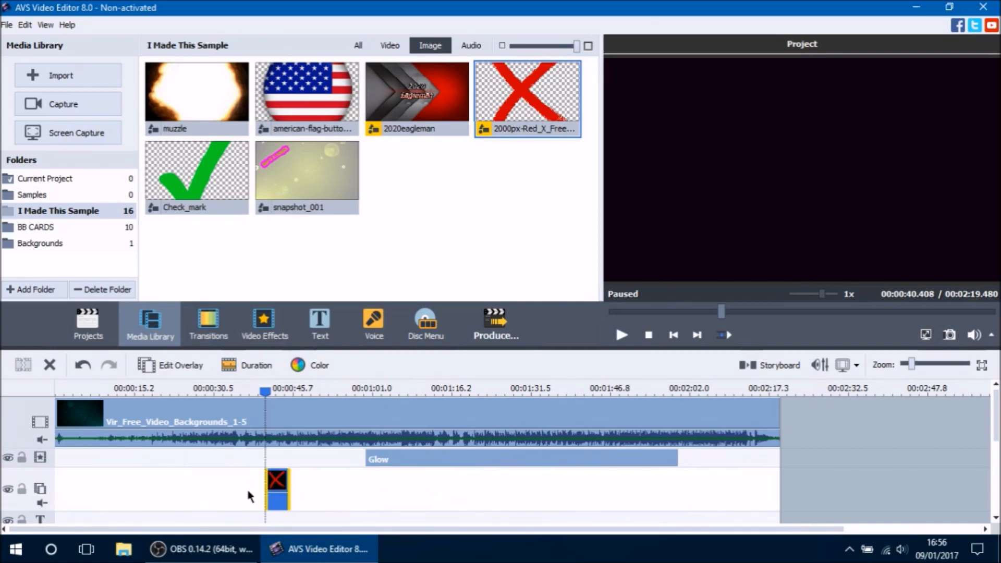
pyautogui.click(386, 46)
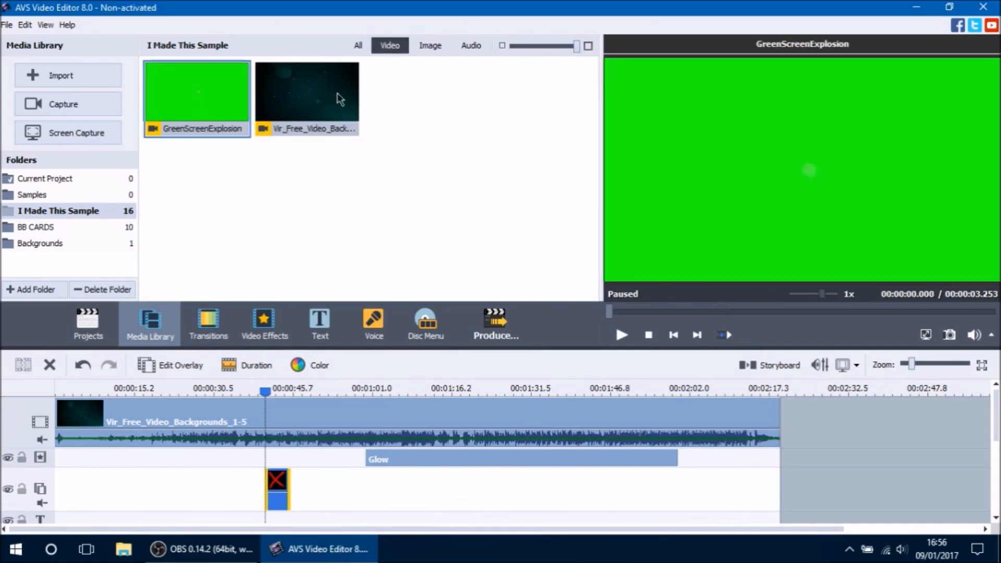
pyautogui.moveTo(202, 88); pyautogui.dragTo(339, 489)
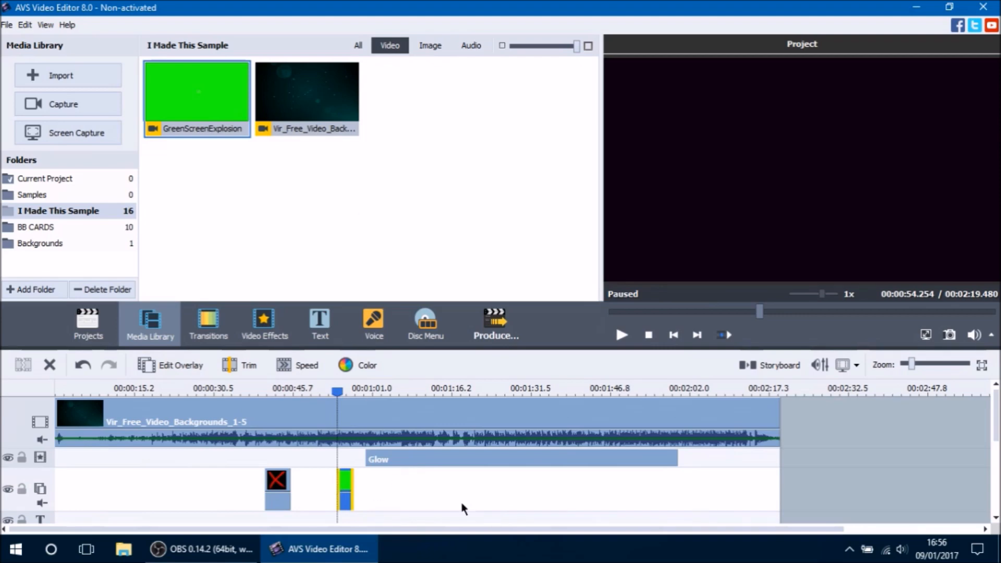
# Place the American flag button image on the overlay line at about 0:29, ahead of the red X.
pyautogui.click(430, 45)
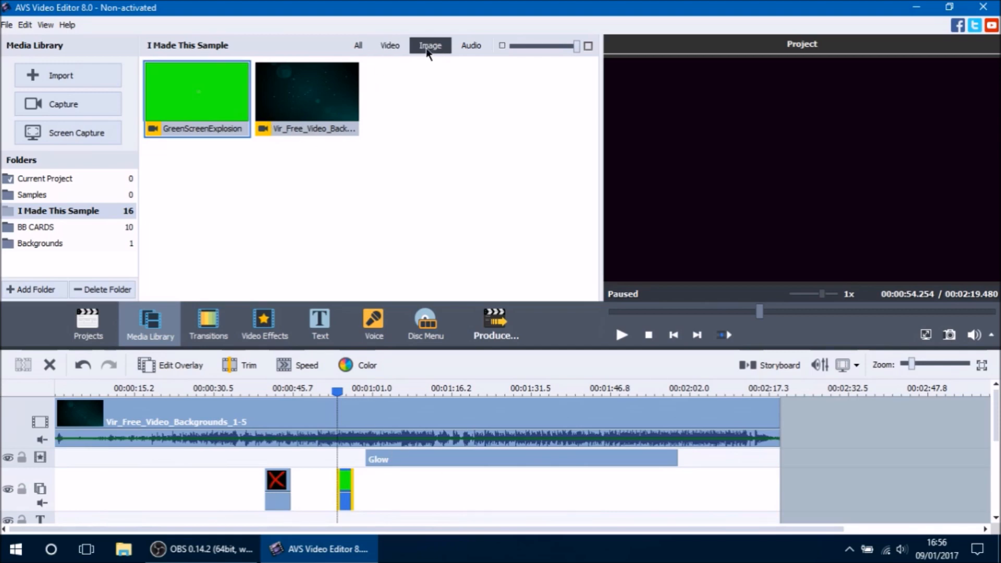
pyautogui.click(560, 133)
pyautogui.click(303, 101)
pyautogui.moveTo(302, 101); pyautogui.dragTo(219, 487)
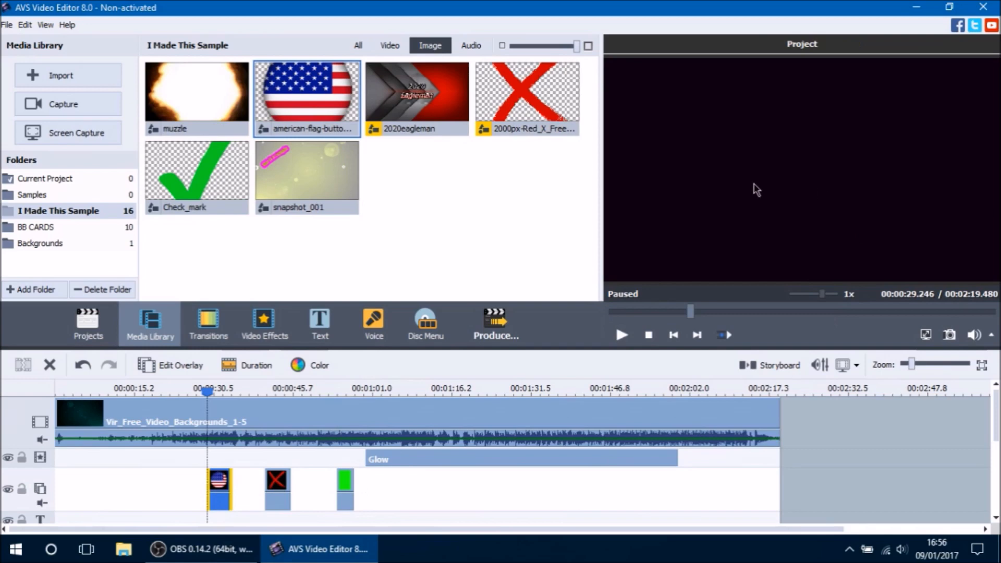
# Add a Simple 04 text to the text line and shift it so that it starts at about 1:10.
pyautogui.scroll(-2, 766, 480)
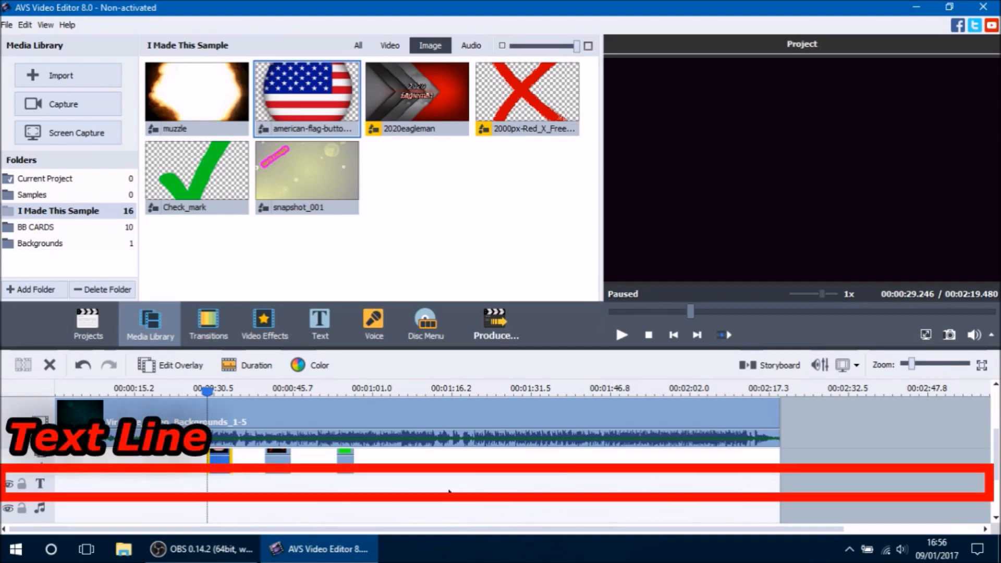
pyautogui.click(322, 330)
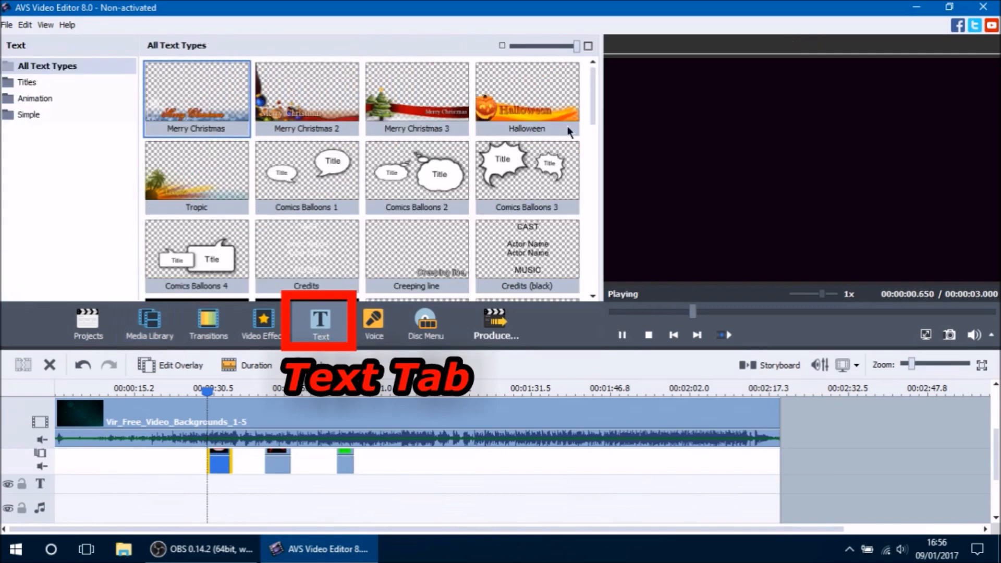
pyautogui.moveTo(590, 97); pyautogui.dragTo(589, 255)
pyautogui.click(438, 101)
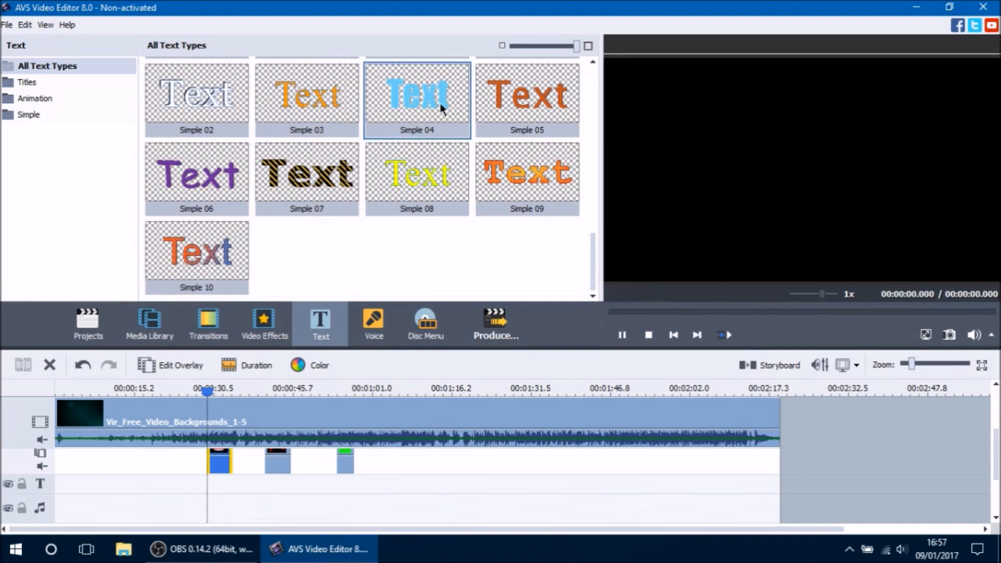
pyautogui.moveTo(428, 99); pyautogui.dragTo(483, 484)
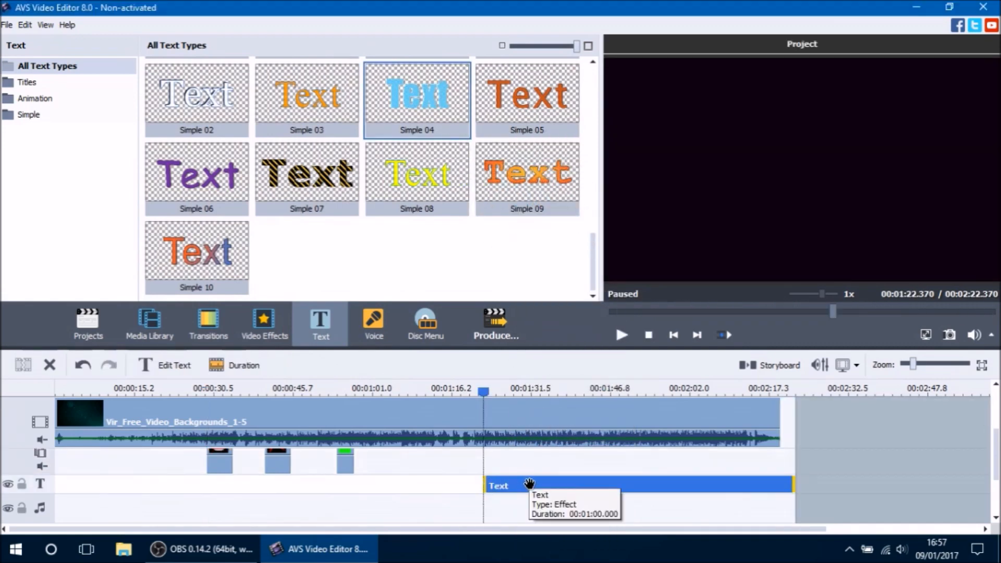
pyautogui.moveTo(437, 122)
pyautogui.mouseDown()
pyautogui.moveTo(447, 455)
pyautogui.moveTo(420, 520)
pyautogui.moveTo(434, 511)
pyautogui.moveTo(428, 137)
pyautogui.mouseUp()
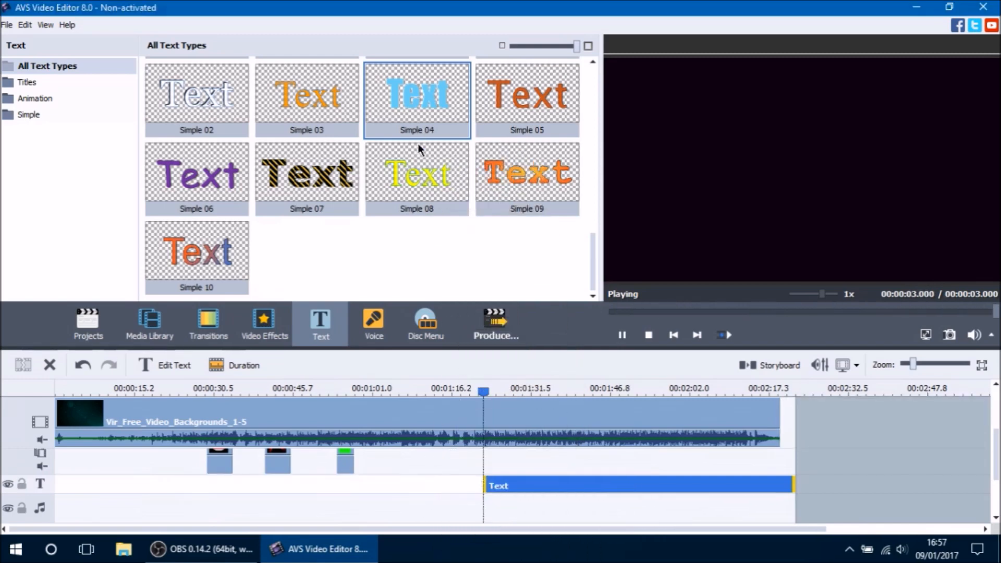
pyautogui.moveTo(620, 488); pyautogui.dragTo(554, 488)
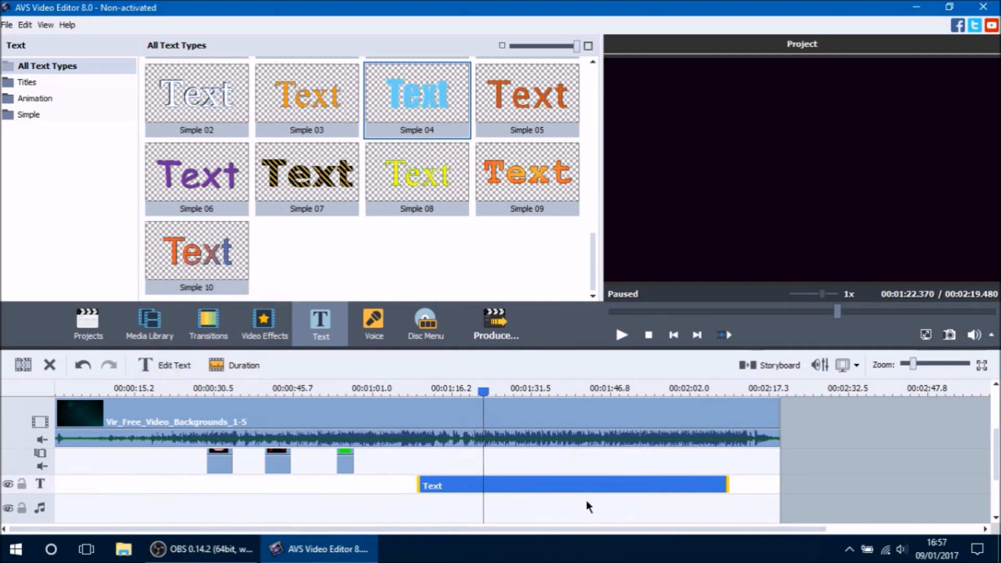
# Open the title for editing, replace its wording with "sample text" and set the font size to 16.
pyautogui.click(160, 364)
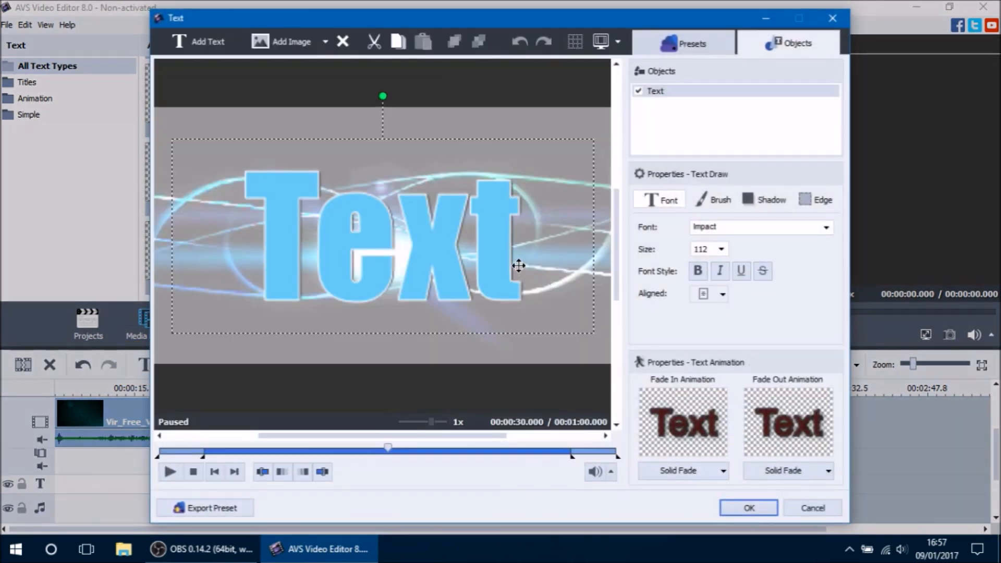
pyautogui.doubleClick(491, 244)
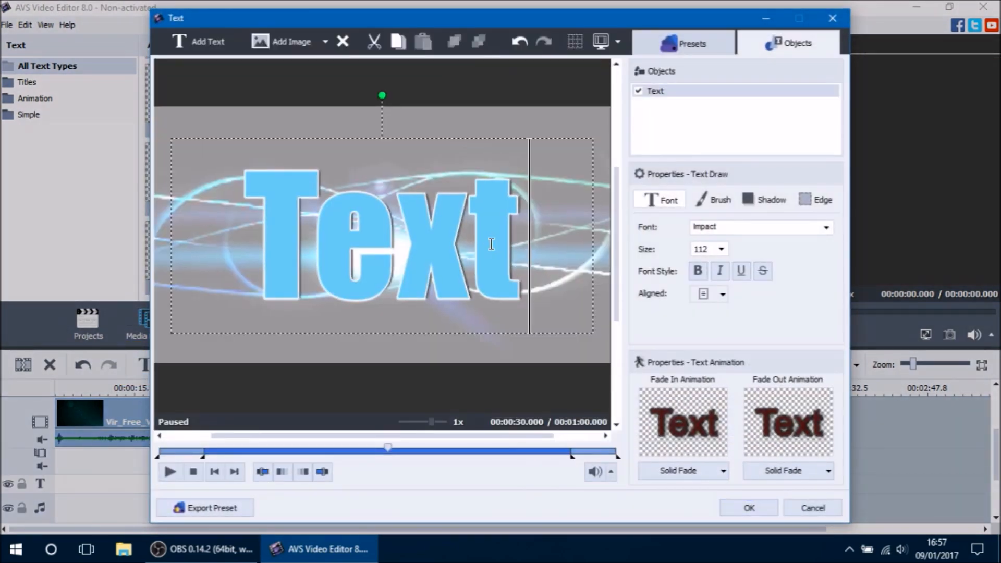
pyautogui.hotkey('ctrl', 'a')
pyautogui.write('sample tex')
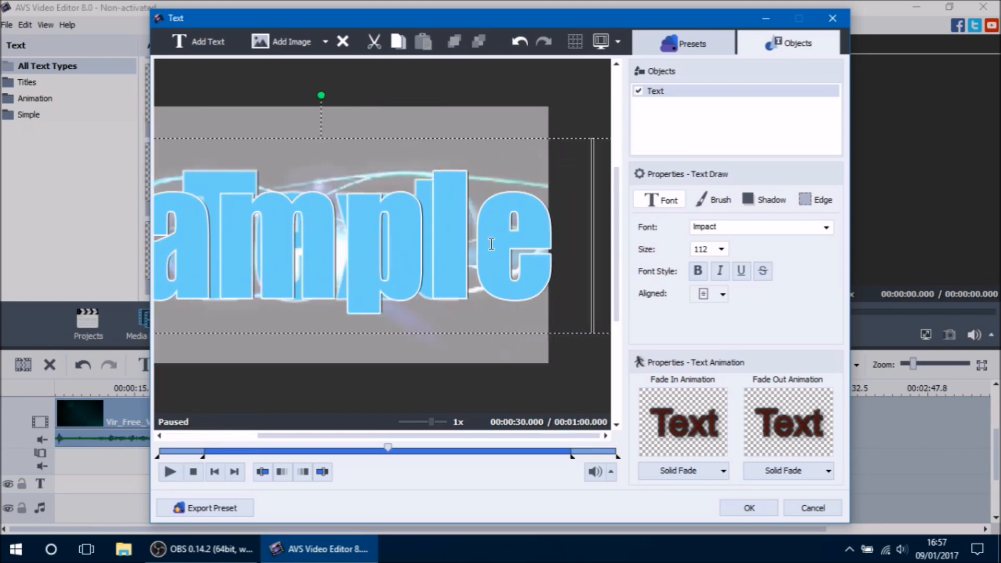
pyautogui.click(721, 249)
pyautogui.click(700, 371)
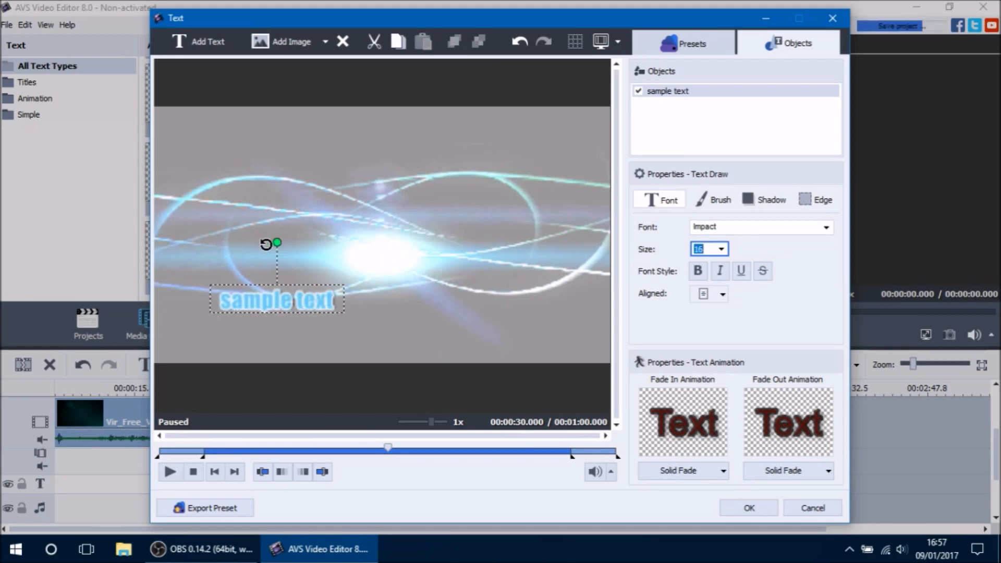
# Tilt the sample text slightly counterclockwise, move it to the frame's upper left area and apply the text edits.
pyautogui.moveTo(277, 243); pyautogui.dragTo(257, 248)
pyautogui.moveTo(280, 290); pyautogui.dragTo(261, 176)
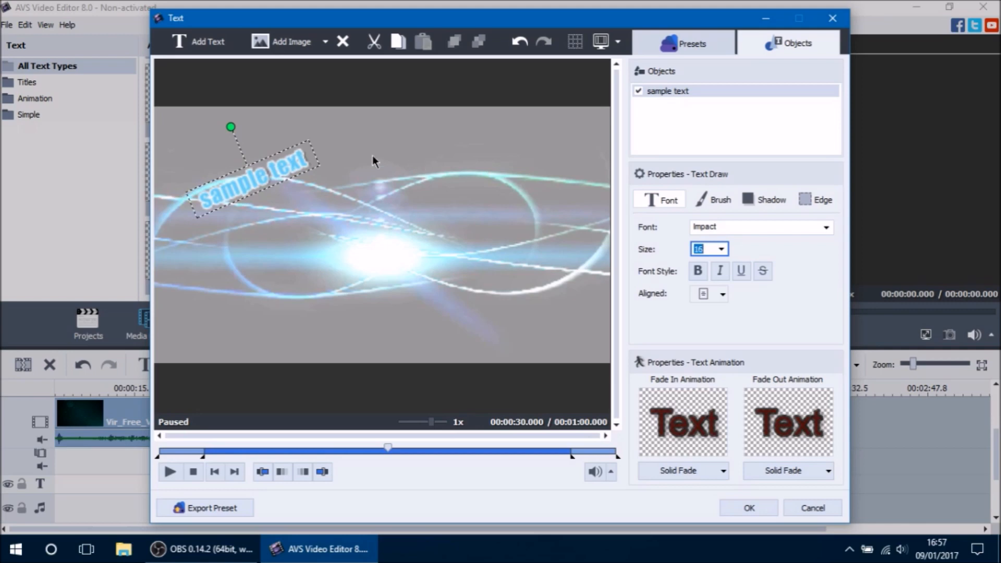
pyautogui.moveTo(273, 169); pyautogui.dragTo(257, 140)
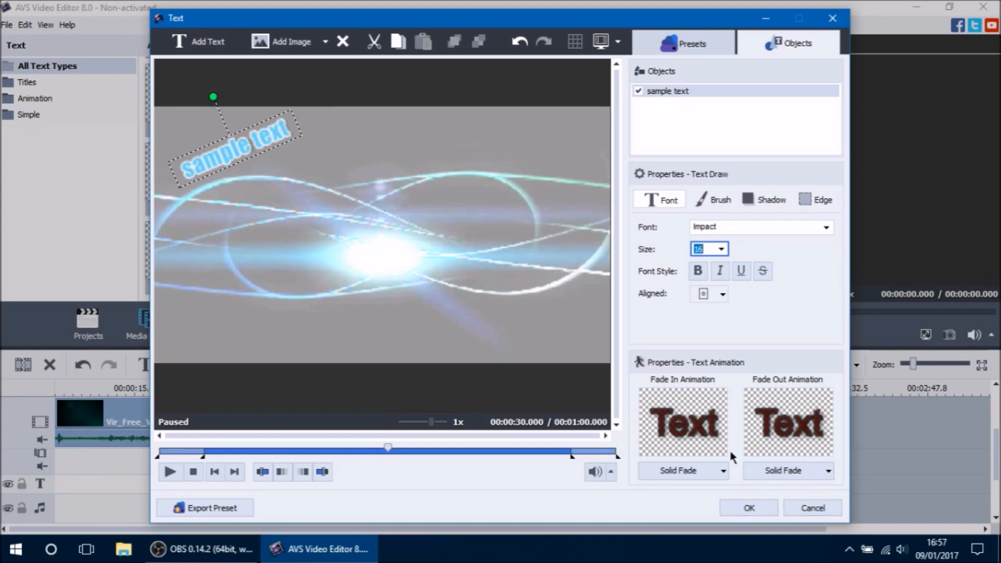
pyautogui.moveTo(244, 136); pyautogui.dragTo(282, 154)
pyautogui.click(757, 512)
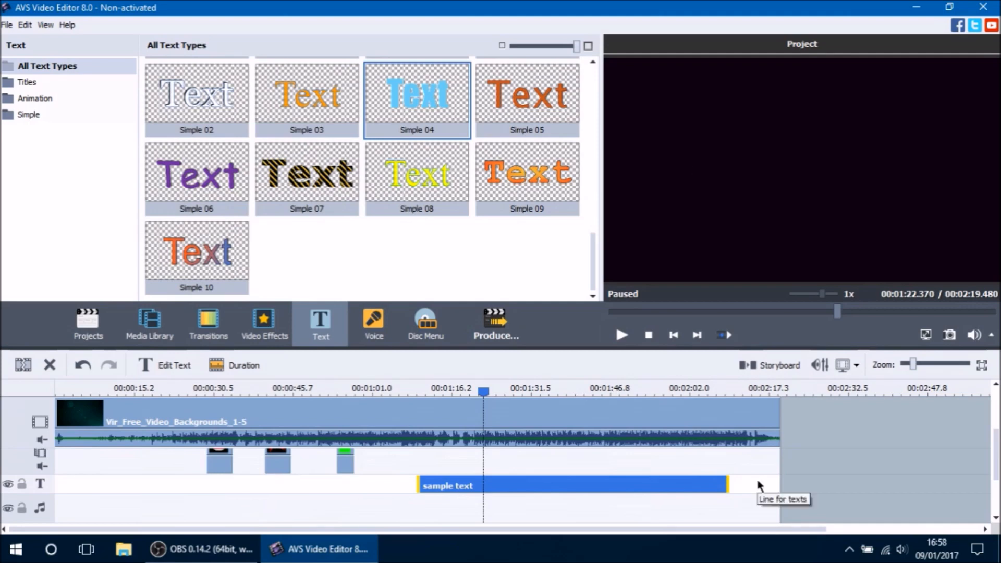
# Open the voice recording settings and choose the USB PnP microphone as the audio device.
pyautogui.scroll(-3, 760, 480)
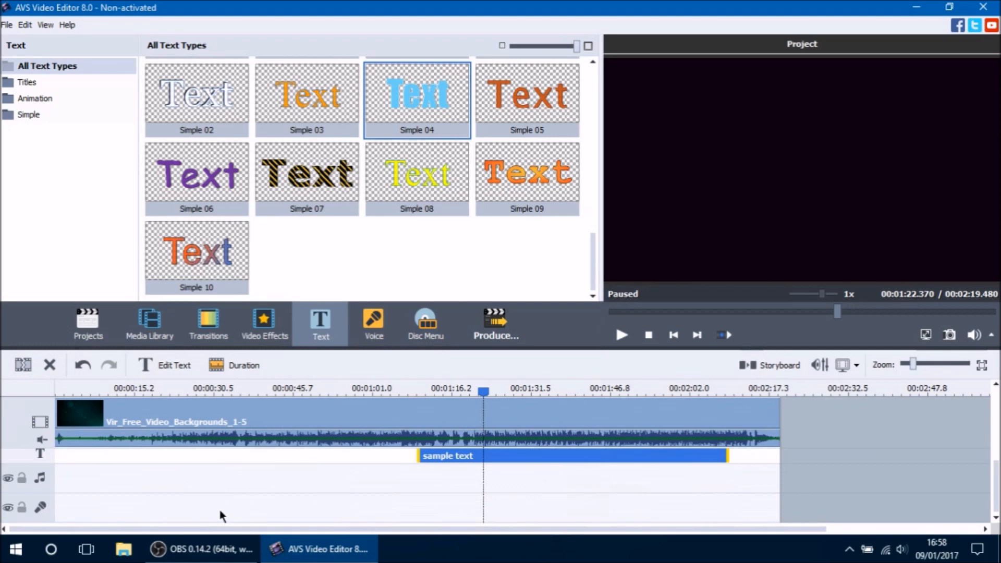
pyautogui.click(386, 338)
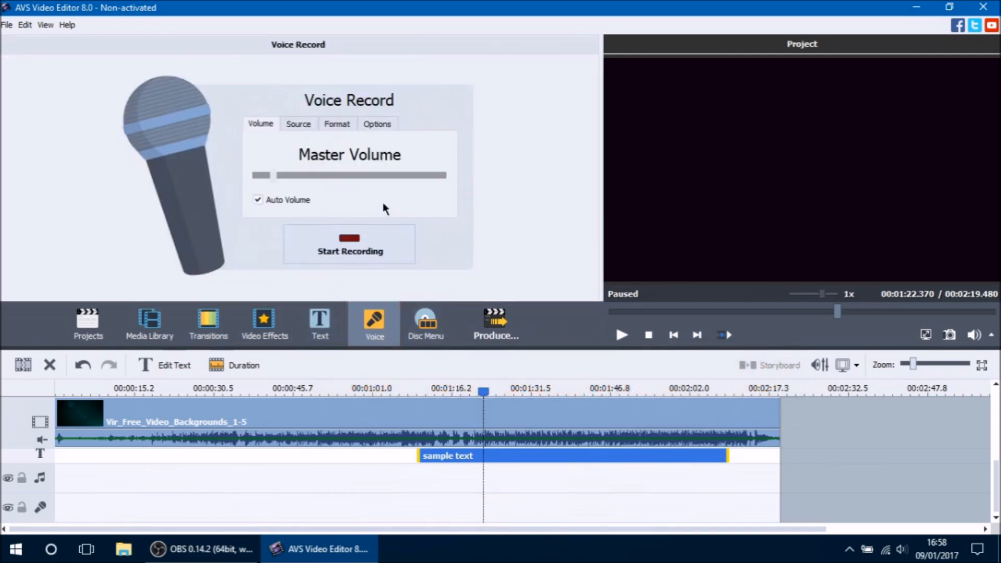
pyautogui.click(298, 128)
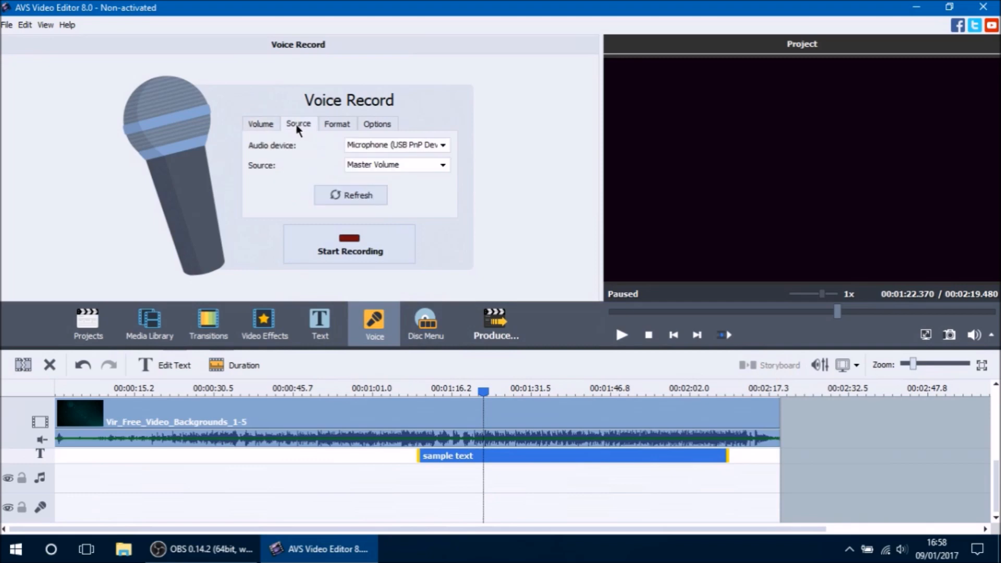
pyautogui.click(441, 145)
pyautogui.click(505, 142)
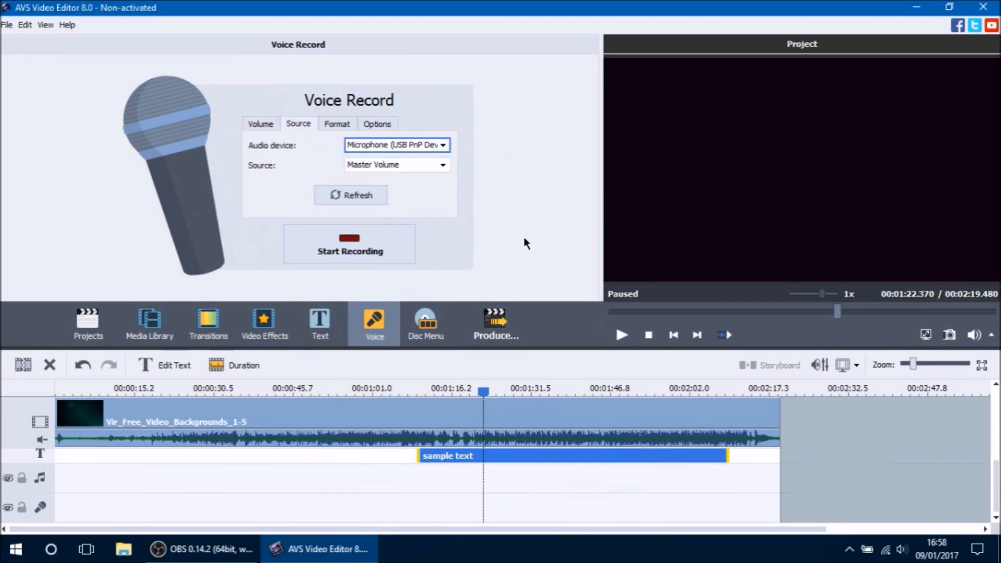
# Mute the sound of the Vir_Free_Video_Backgrounds_1-5 clip on the main video line.
pyautogui.click(706, 412)
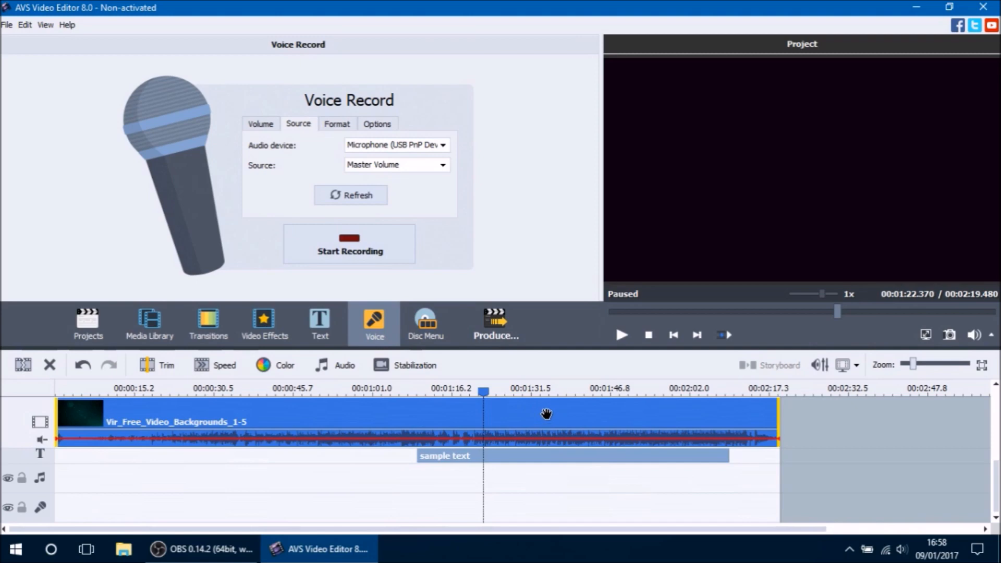
pyautogui.rightClick(546, 414)
pyautogui.click(569, 313)
# Record a short voice clip starting at about 1:22 on the voice line and play it back.
pyautogui.click(370, 252)
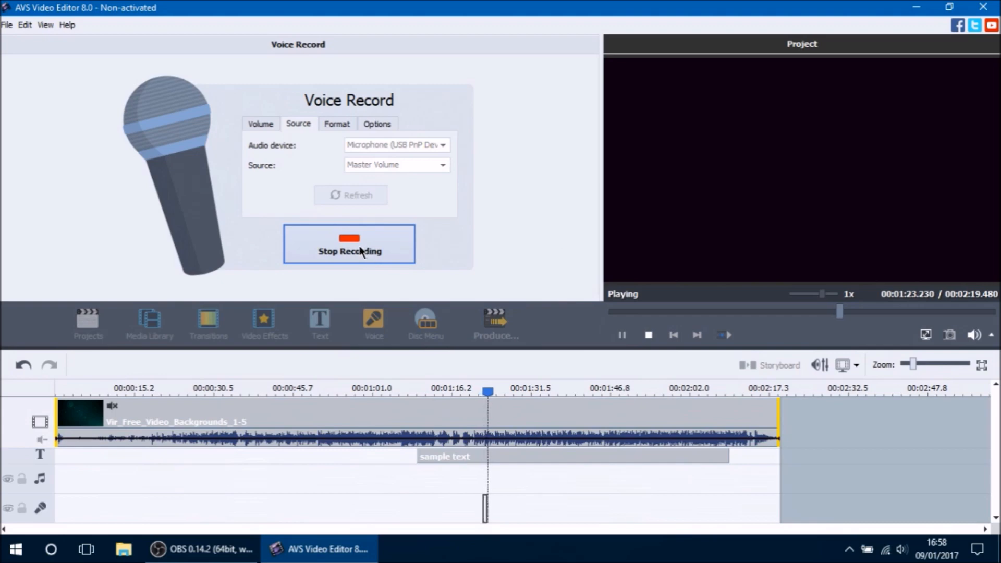
pyautogui.click(384, 250)
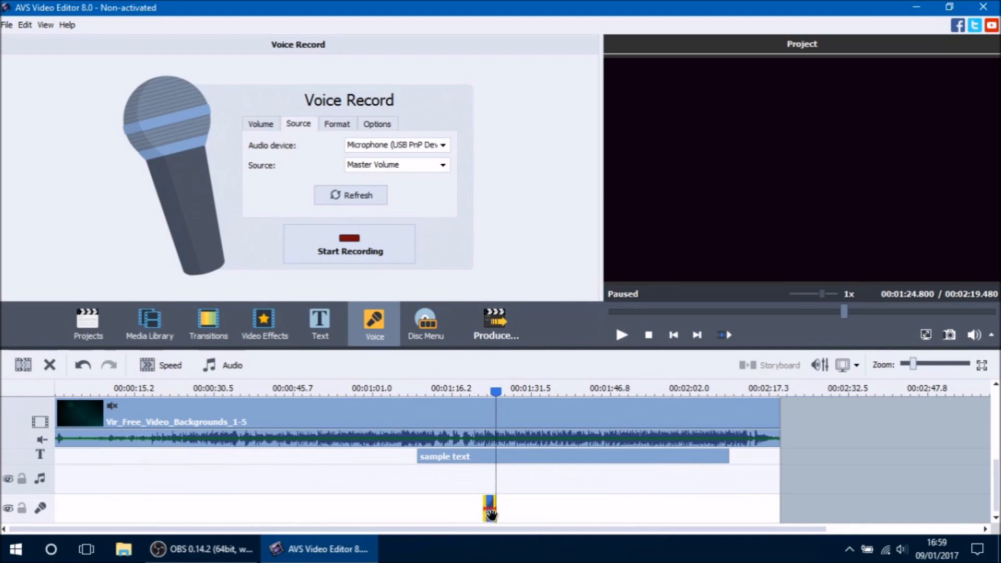
pyautogui.click(490, 512)
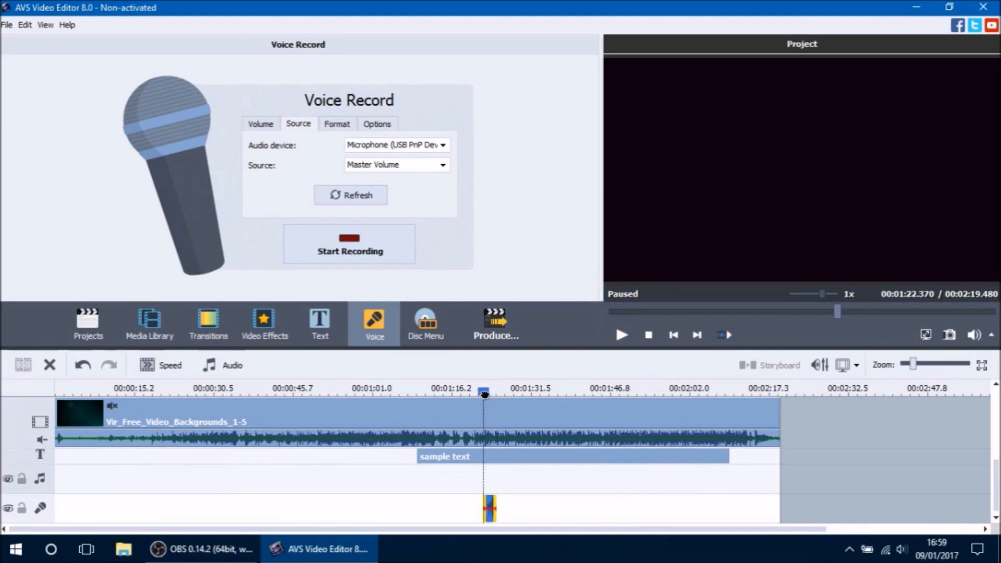
pyautogui.click(621, 335)
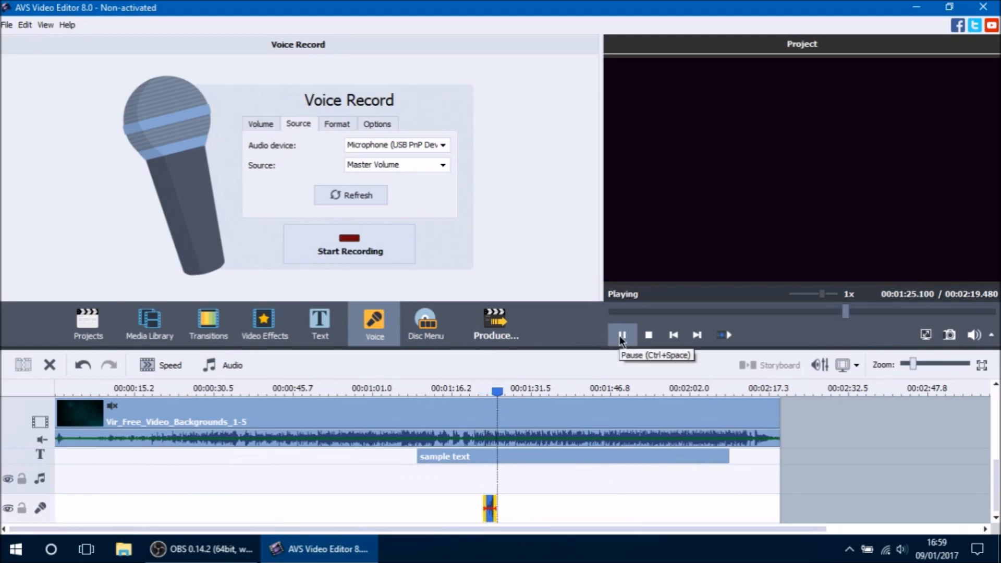
pyautogui.click(619, 336)
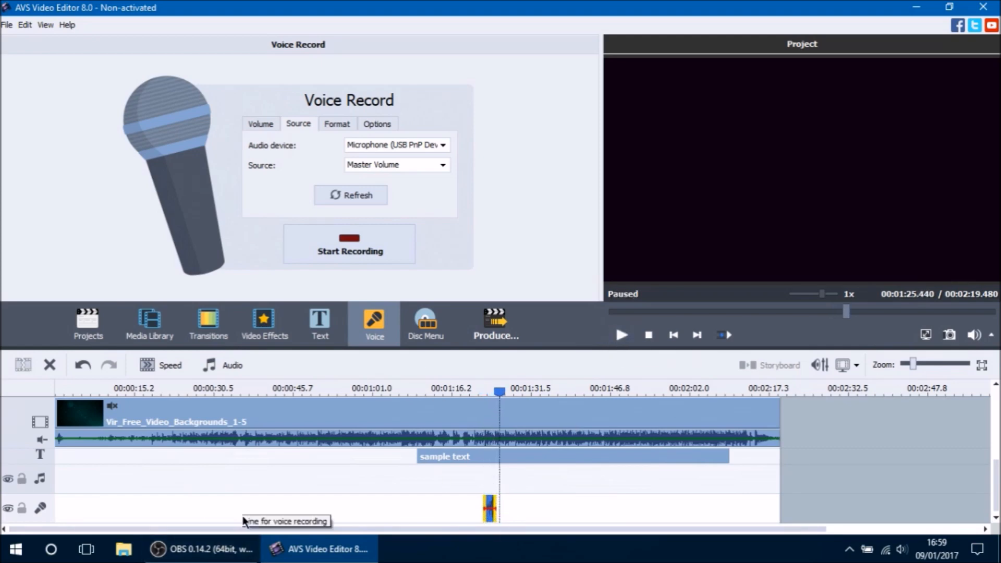
# Browse the audio files in the media library and place Spark Sound Effect on the audio line at about 1:00.
pyautogui.click(151, 324)
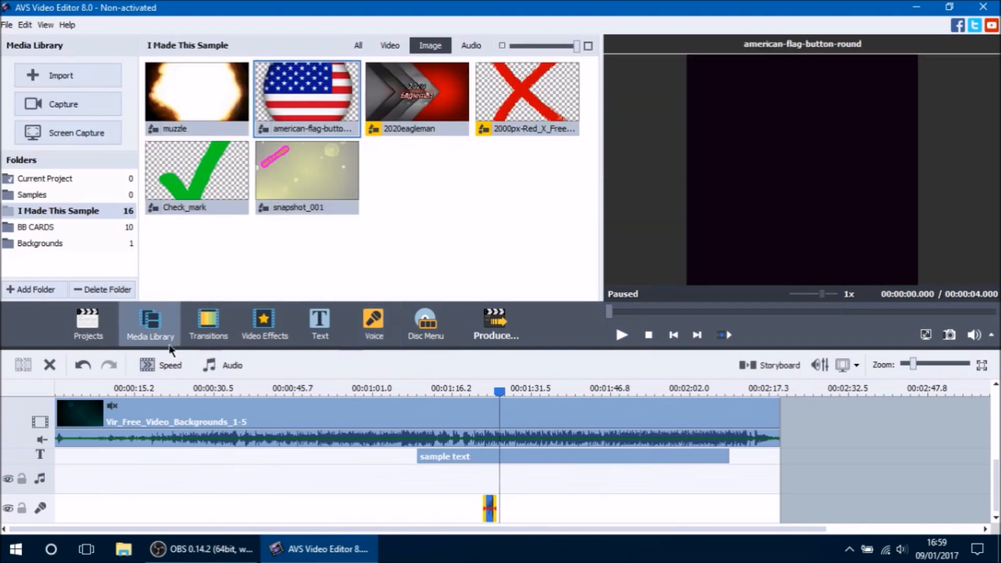
pyautogui.click(471, 45)
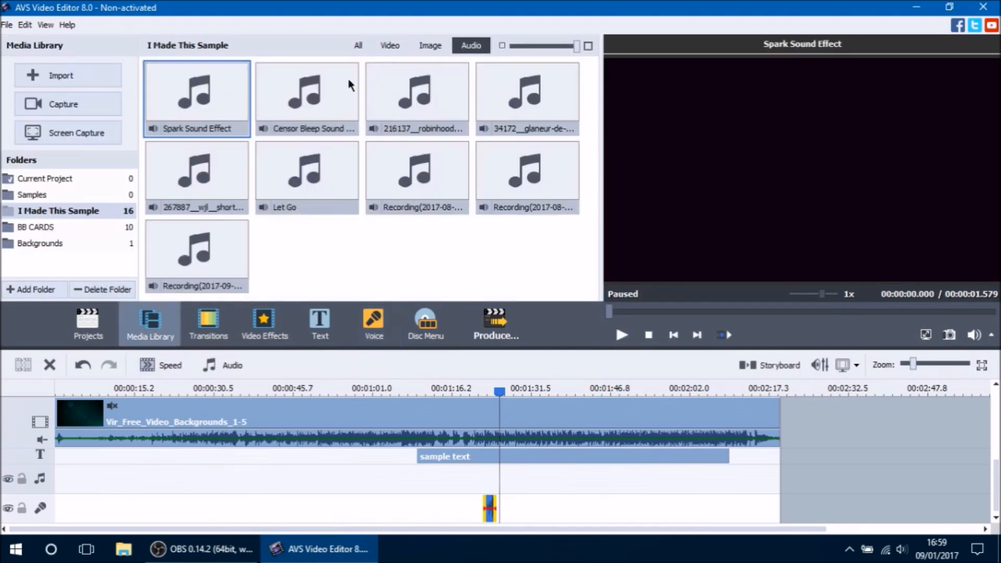
pyautogui.click(437, 191)
pyautogui.click(513, 188)
pyautogui.click(308, 186)
pyautogui.click(233, 192)
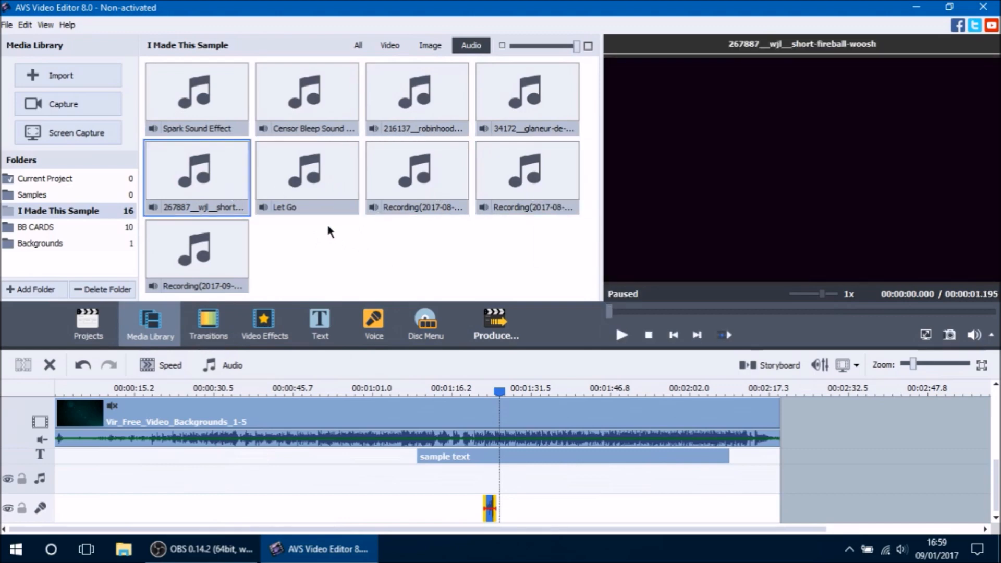
pyautogui.click(214, 116)
pyautogui.moveTo(215, 115); pyautogui.dragTo(370, 480)
# Place the 216137__robinhood sound on the voice line at about 1:00, directly below the spark sound, and play both together.
pyautogui.click(298, 104)
pyautogui.click(413, 101)
pyautogui.moveTo(413, 101); pyautogui.dragTo(372, 509)
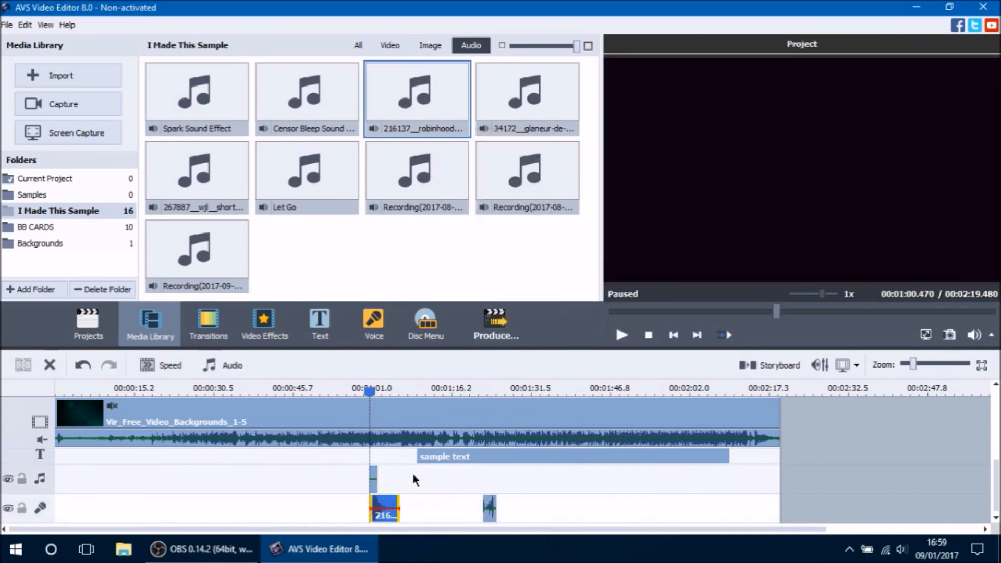
pyautogui.click(622, 334)
pyautogui.click(623, 334)
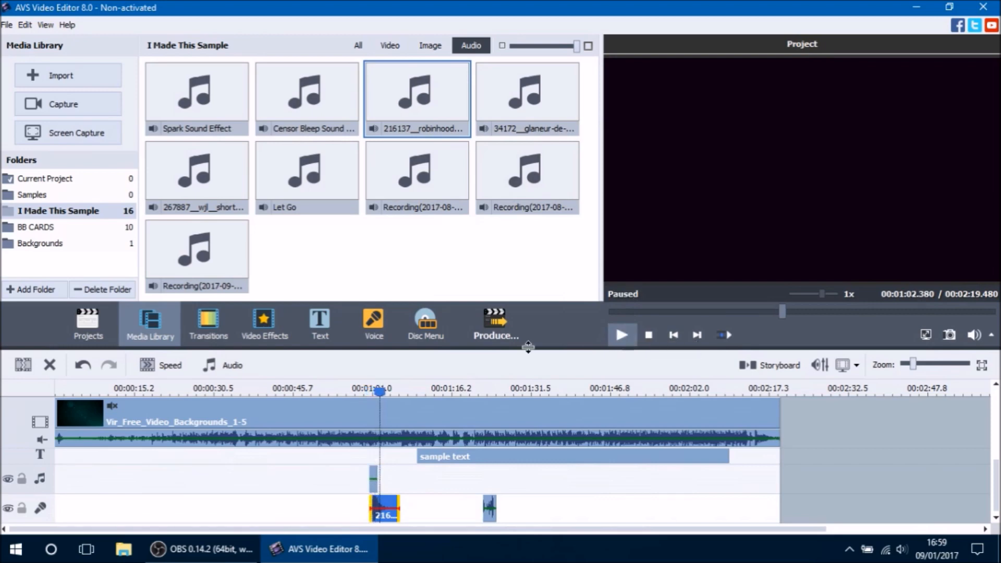
pyautogui.moveTo(381, 389); pyautogui.dragTo(337, 390)
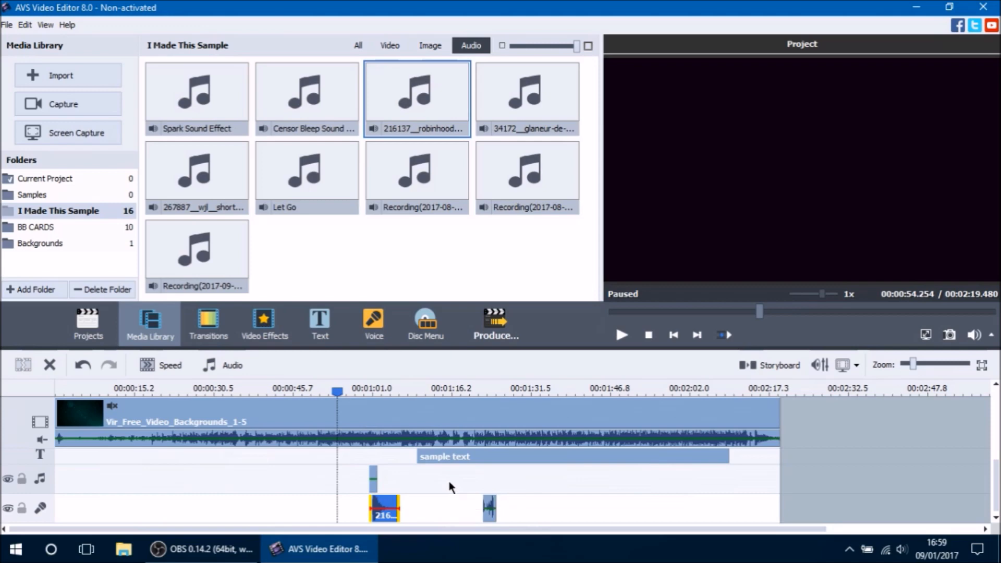
# Look over the effect, overlay, text and audio lines, and set the playhead on the red X overlay at about 0:42.
pyautogui.scroll(3, 553, 496)
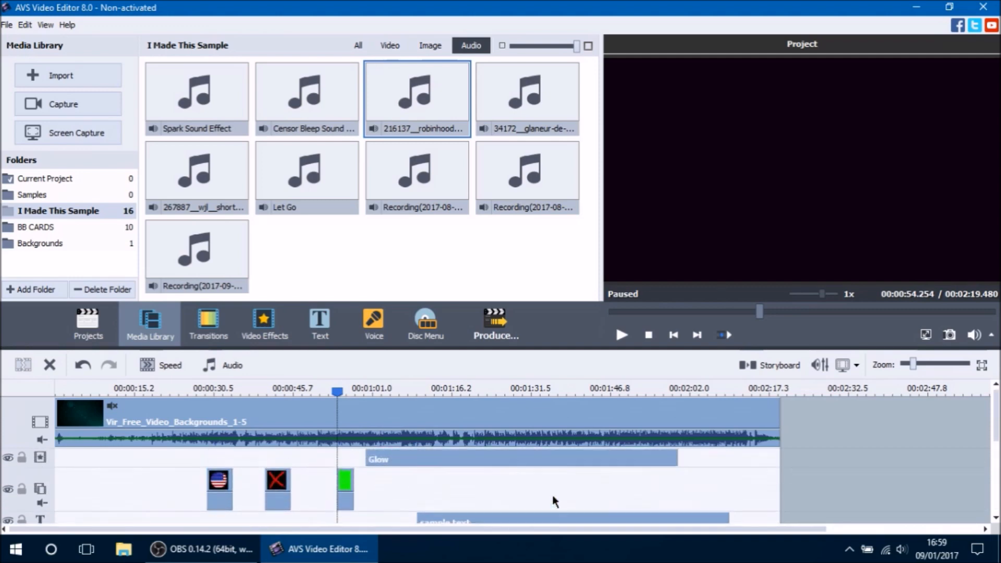
pyautogui.scroll(-3, 600, 484)
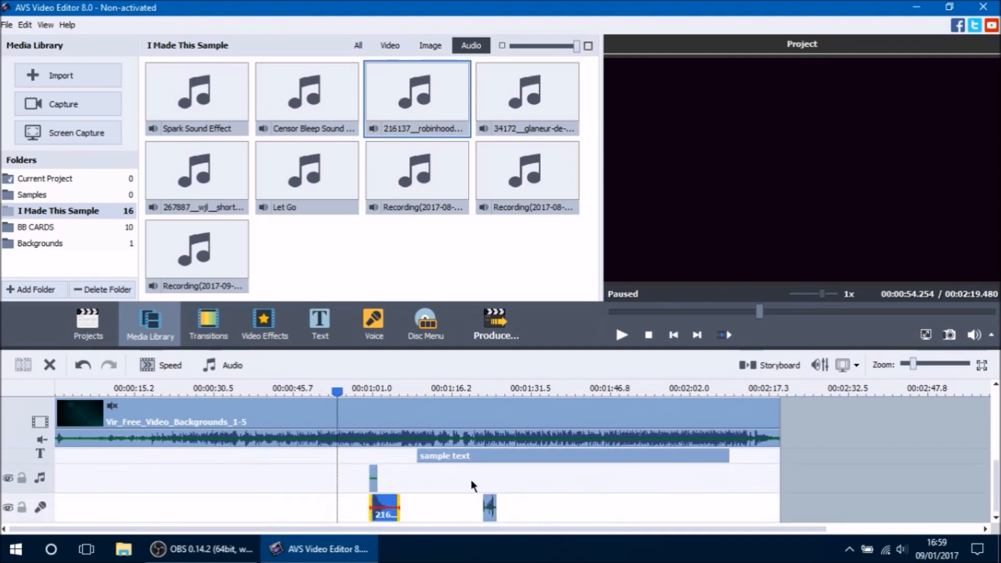
pyautogui.scroll(3, 534, 497)
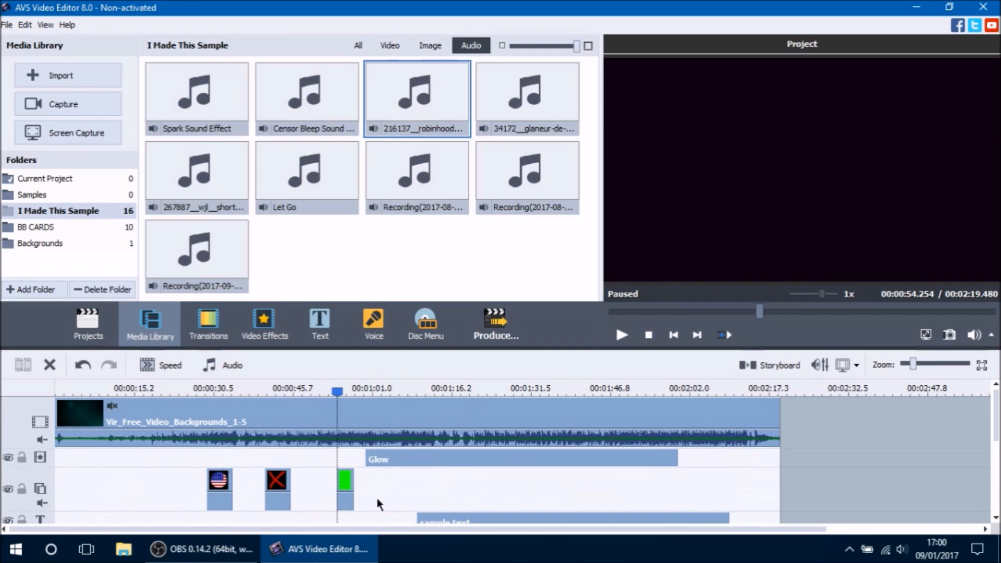
pyautogui.scroll(-1, 618, 440)
pyautogui.scroll(1, 549, 467)
pyautogui.click(272, 500)
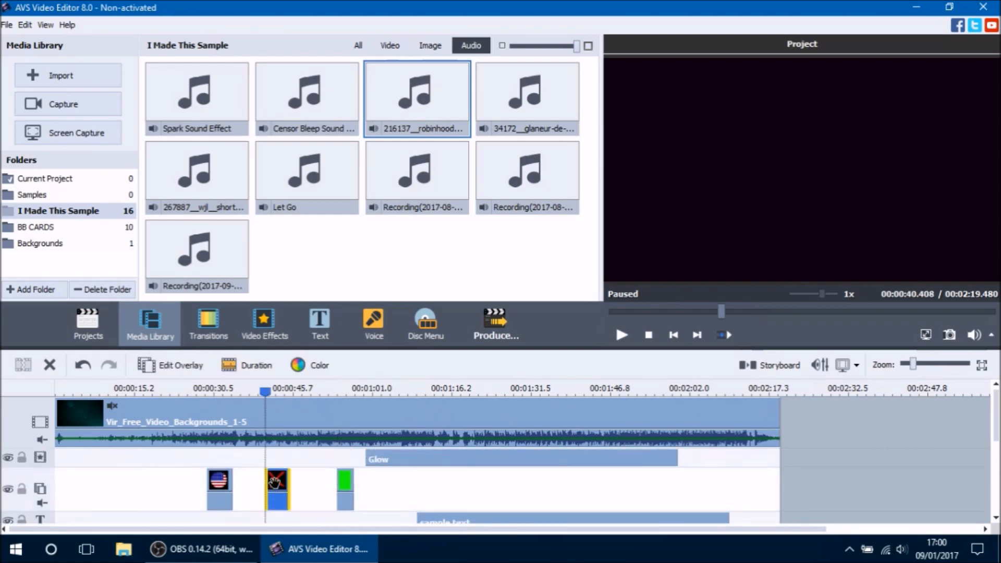
pyautogui.click(259, 391)
pyautogui.moveTo(260, 391); pyautogui.dragTo(275, 391)
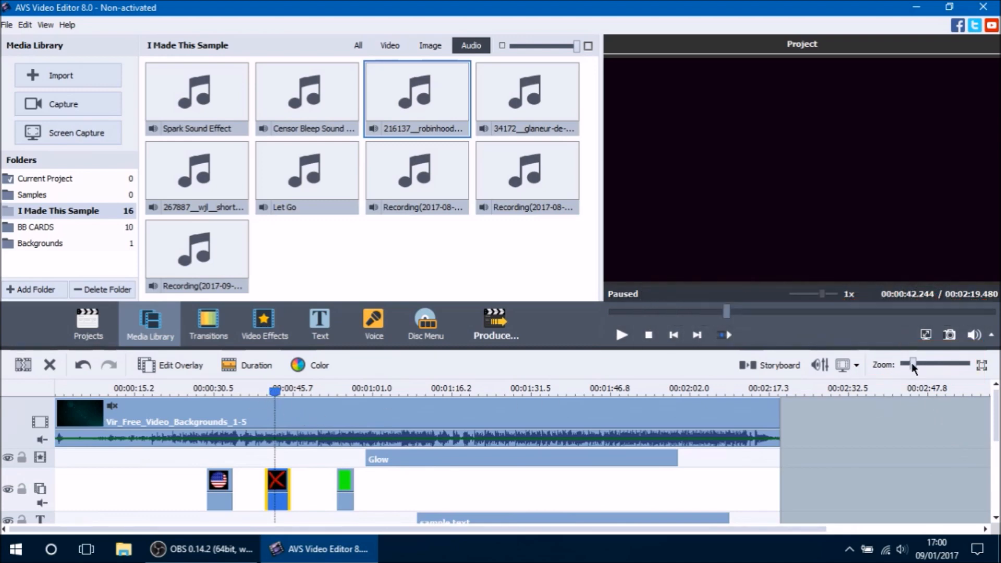
# Examine the overlays at a closer timeline zoom while scrubbing around the red X, and fit the whole project back into view.
pyautogui.moveTo(912, 364); pyautogui.dragTo(938, 365)
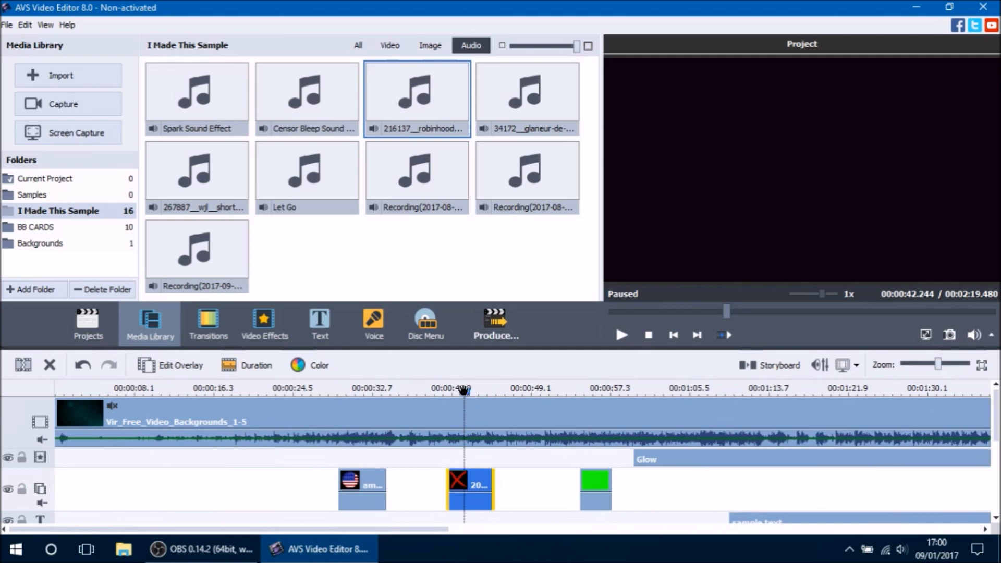
pyautogui.moveTo(463, 391); pyautogui.dragTo(477, 412)
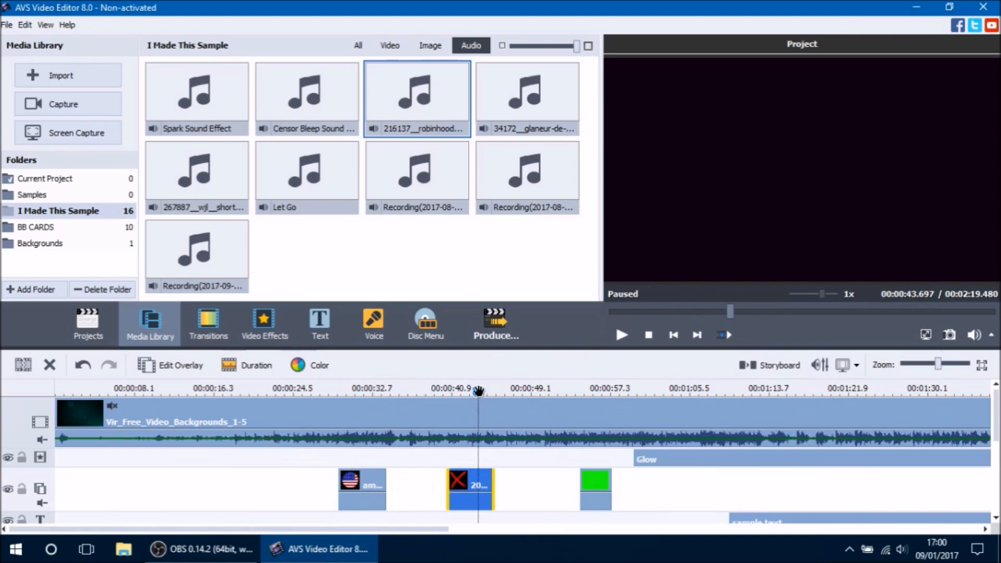
pyautogui.moveTo(479, 392); pyautogui.dragTo(197, 387)
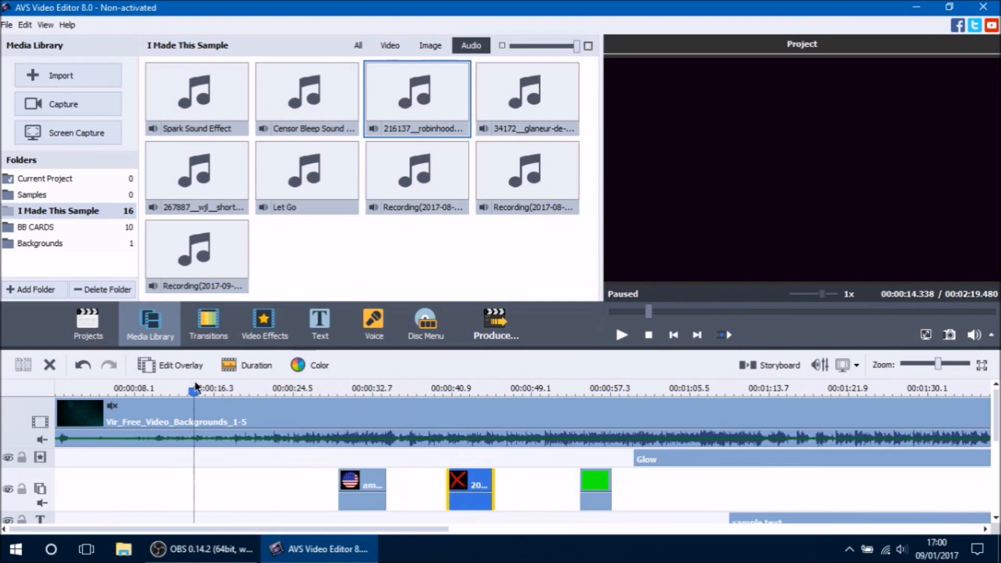
pyautogui.moveTo(938, 364)
pyautogui.mouseDown()
pyautogui.moveTo(967, 362)
pyautogui.moveTo(943, 365)
pyautogui.mouseUp()
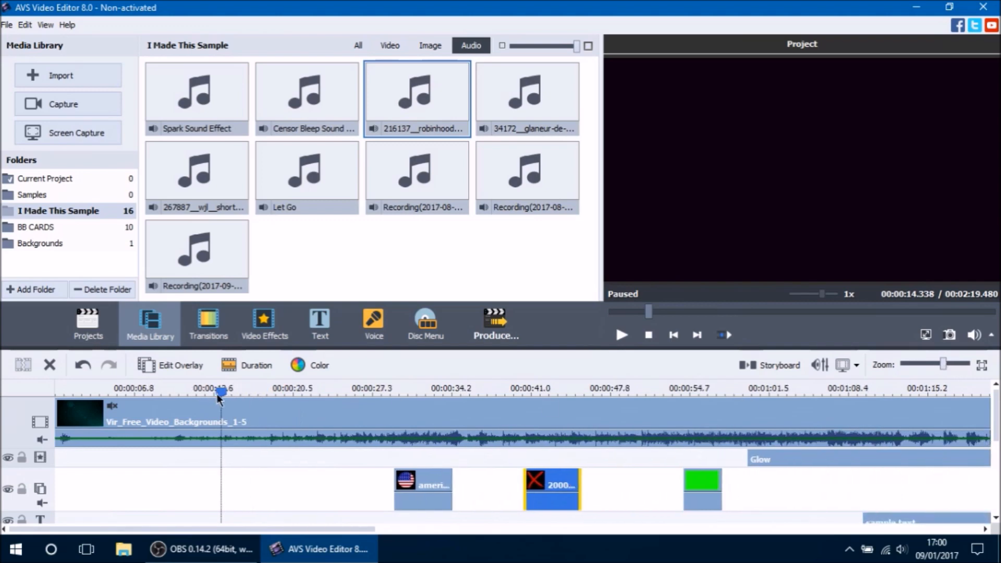
pyautogui.moveTo(219, 391); pyautogui.dragTo(280, 395)
pyautogui.moveTo(366, 397); pyautogui.dragTo(559, 392)
pyautogui.moveTo(944, 364); pyautogui.dragTo(958, 364)
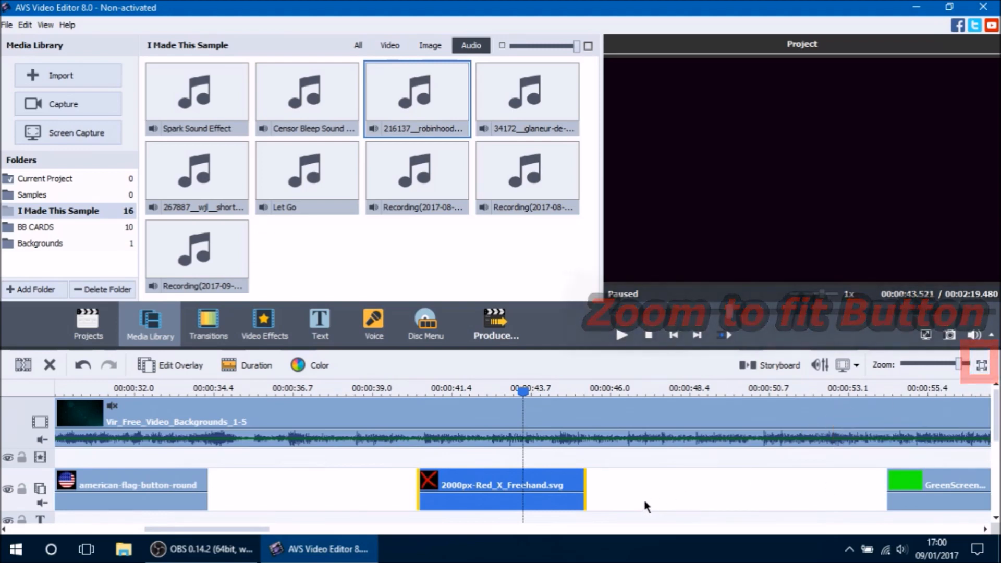
pyautogui.moveTo(959, 364); pyautogui.dragTo(966, 362)
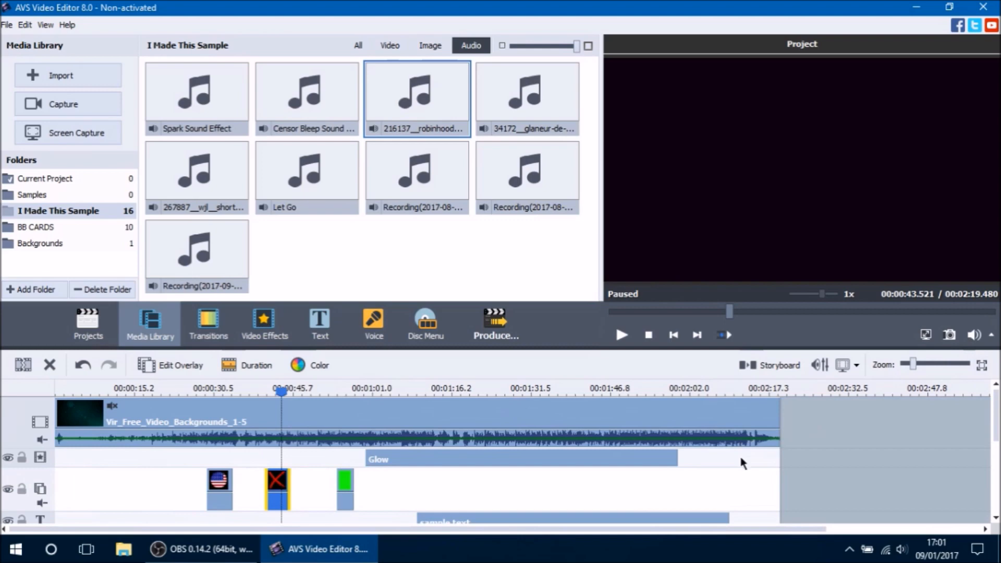
pyautogui.scroll(-3, 739, 455)
pyautogui.scroll(2, 772, 479)
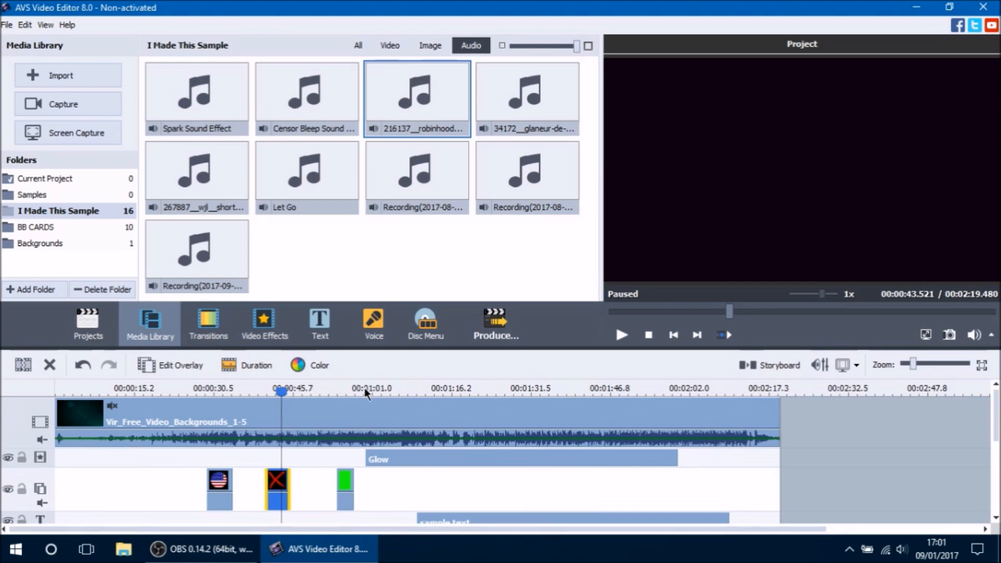
# Shorten the red X image on the overlay line so that it starts at about 0:44.3.
pyautogui.moveTo(365, 392); pyautogui.dragTo(937, 396)
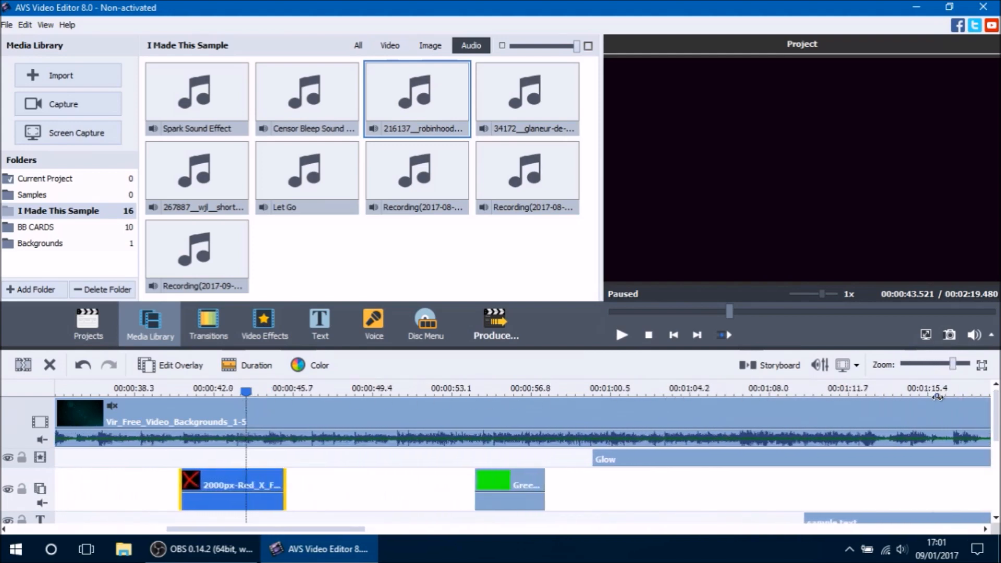
pyautogui.scroll(-1, 516, 443)
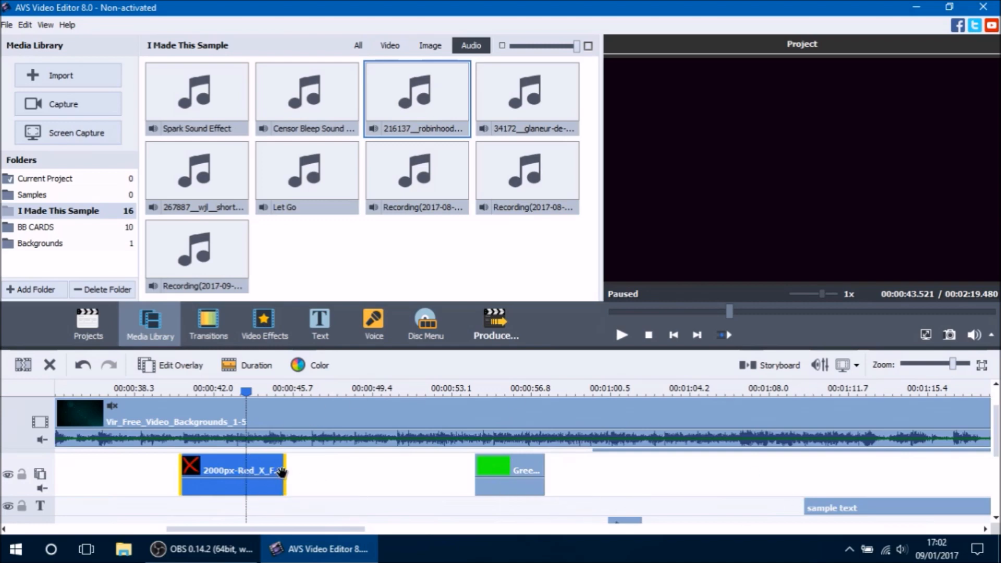
pyautogui.click(482, 477)
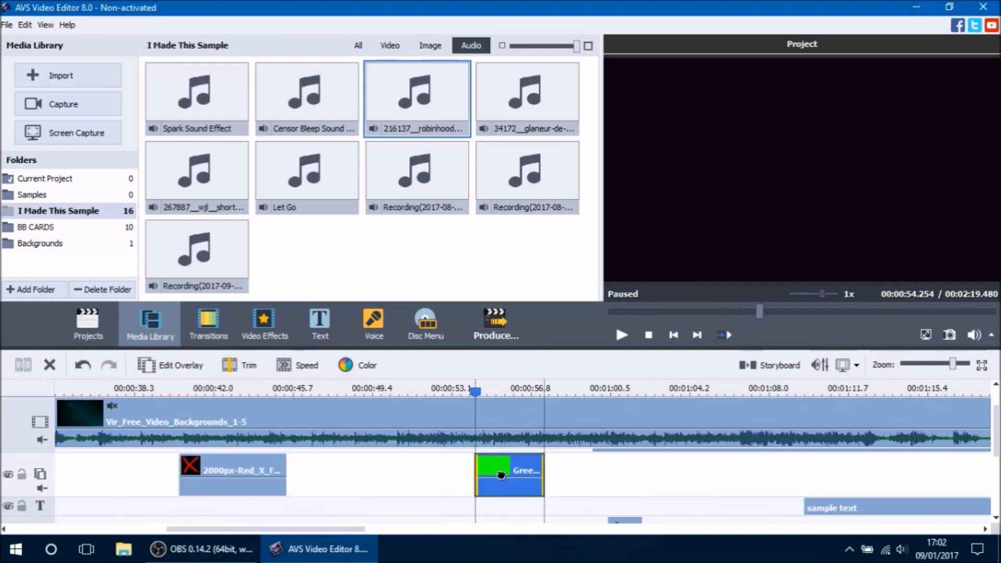
pyautogui.click(251, 472)
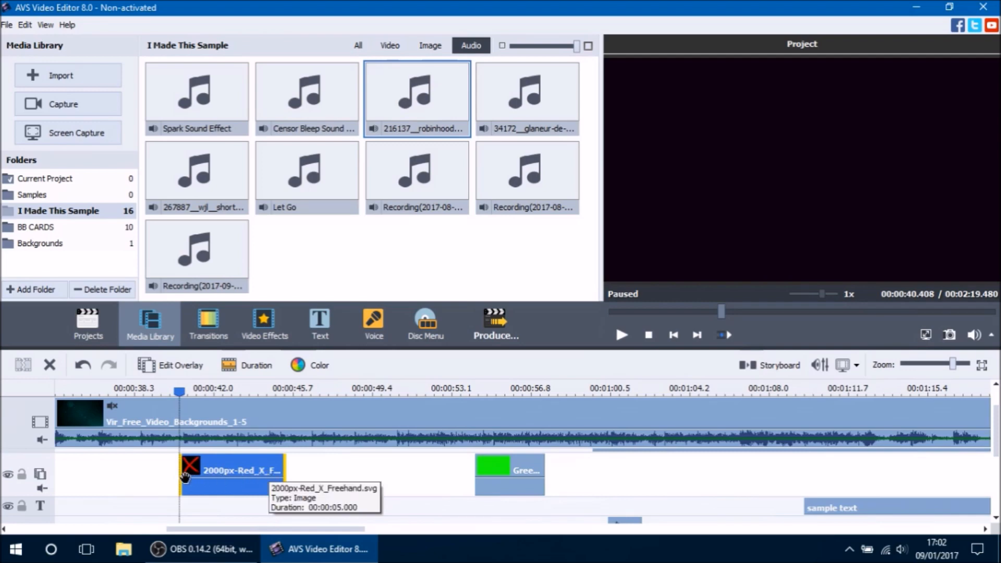
pyautogui.click(285, 478)
pyautogui.moveTo(285, 478)
pyautogui.mouseDown()
pyautogui.moveTo(339, 478)
pyautogui.moveTo(212, 475)
pyautogui.moveTo(353, 476)
pyautogui.moveTo(278, 476)
pyautogui.mouseUp()
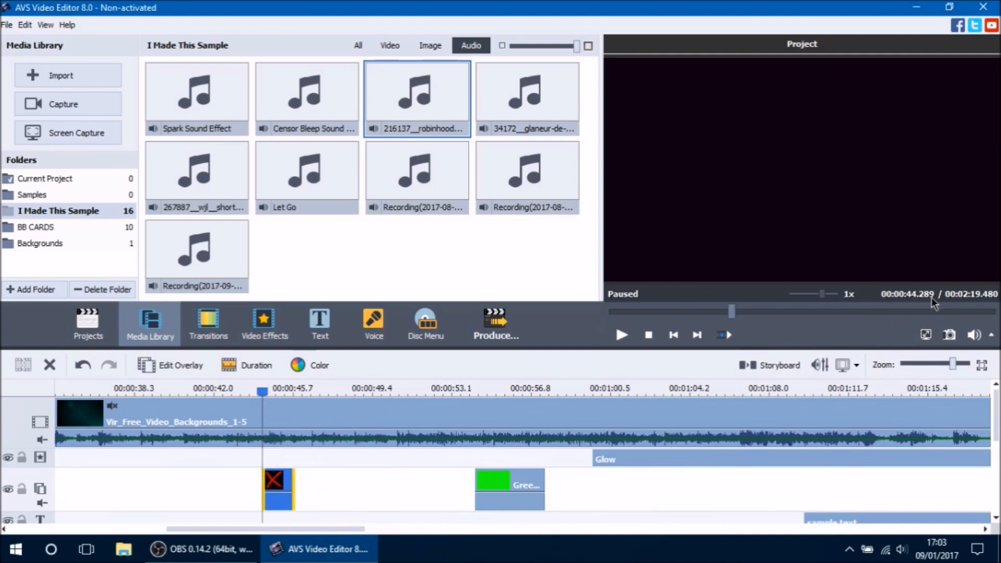
# Lock the overlay line and move the playhead to about 0:44.7 over the red X.
pyautogui.click(21, 490)
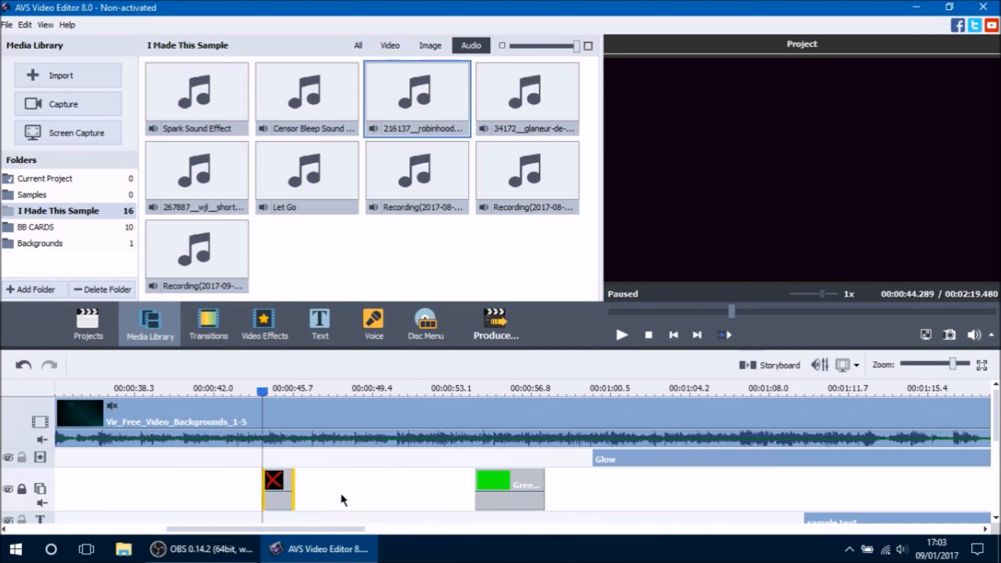
pyautogui.click(263, 399)
pyautogui.moveTo(260, 394)
pyautogui.mouseDown()
pyautogui.moveTo(313, 393)
pyautogui.moveTo(269, 394)
pyautogui.mouseUp()
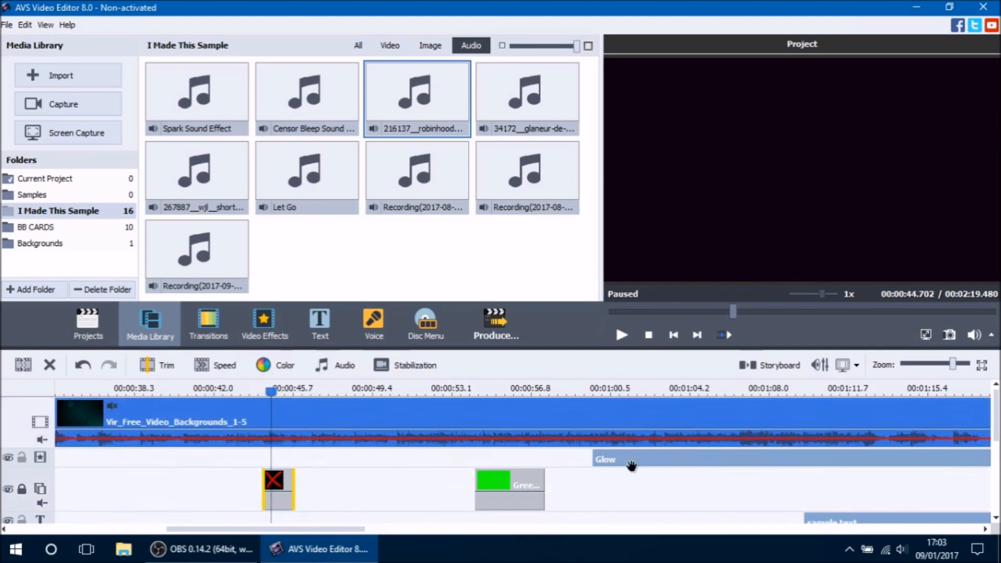
# Split the background video on the video line at about 0:48.1.
pyautogui.scroll(-3, 590, 458)
pyautogui.scroll(3, 532, 504)
pyautogui.click(621, 457)
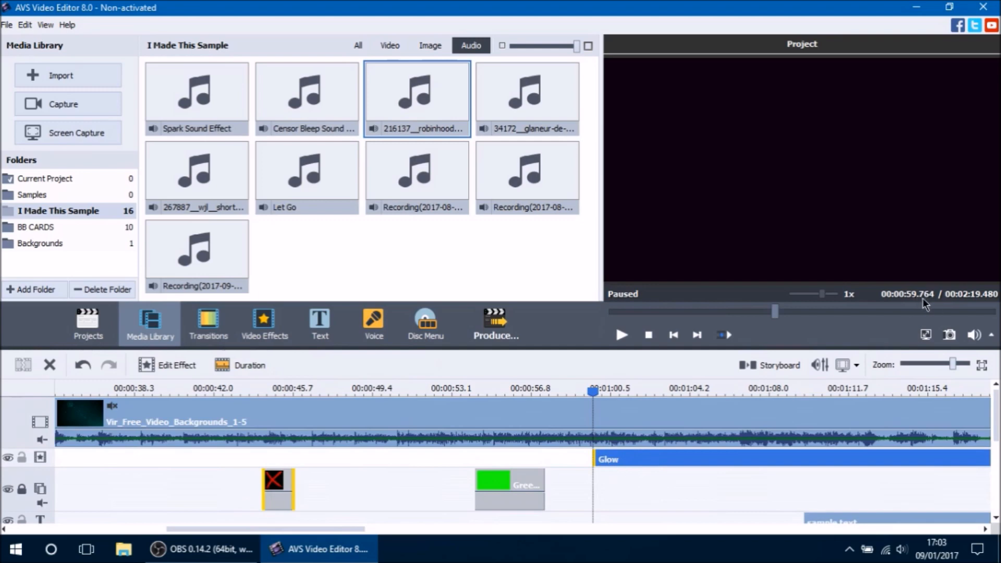
pyautogui.click(358, 402)
pyautogui.click(344, 389)
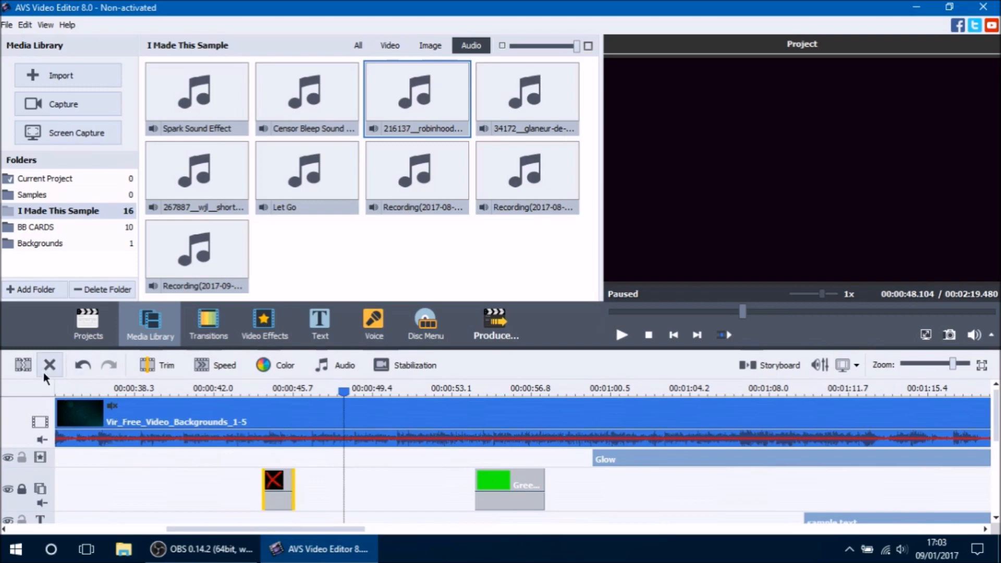
pyautogui.click(24, 362)
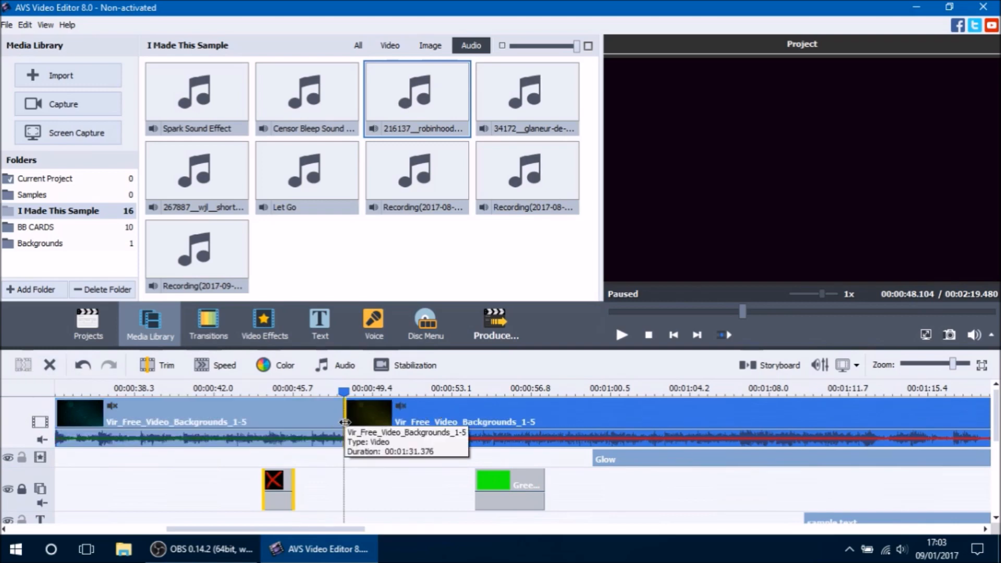
# Trim about 5.6 seconds off the start of the second background video part, and select the Glow effect.
pyautogui.moveTo(345, 422); pyautogui.dragTo(464, 420)
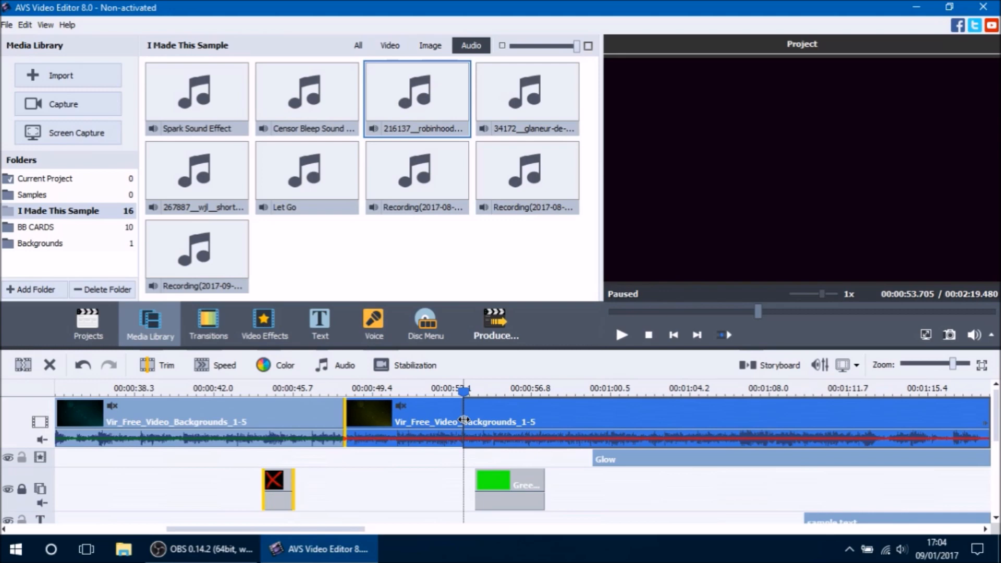
pyautogui.moveTo(464, 420); pyautogui.dragTo(464, 420)
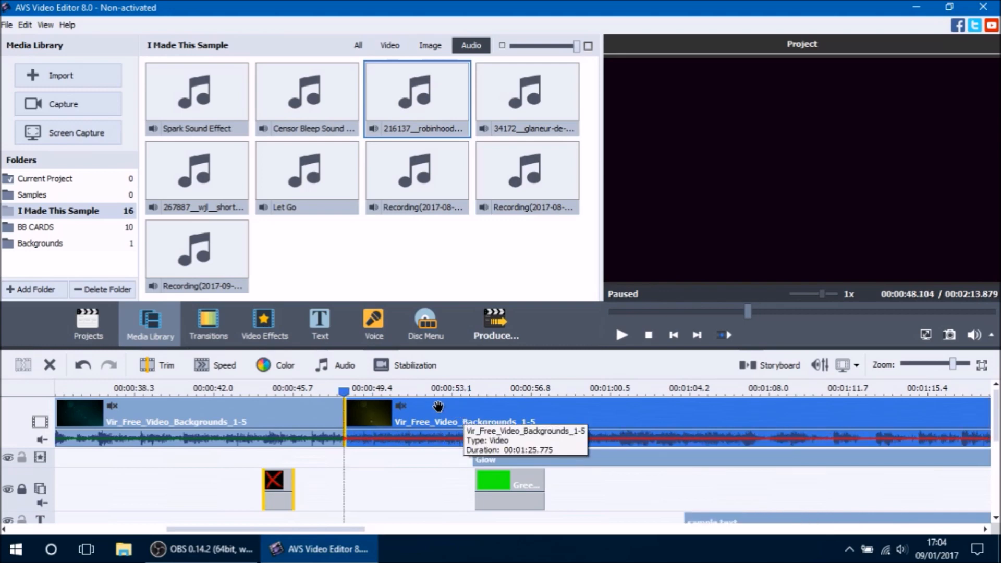
pyautogui.click(517, 459)
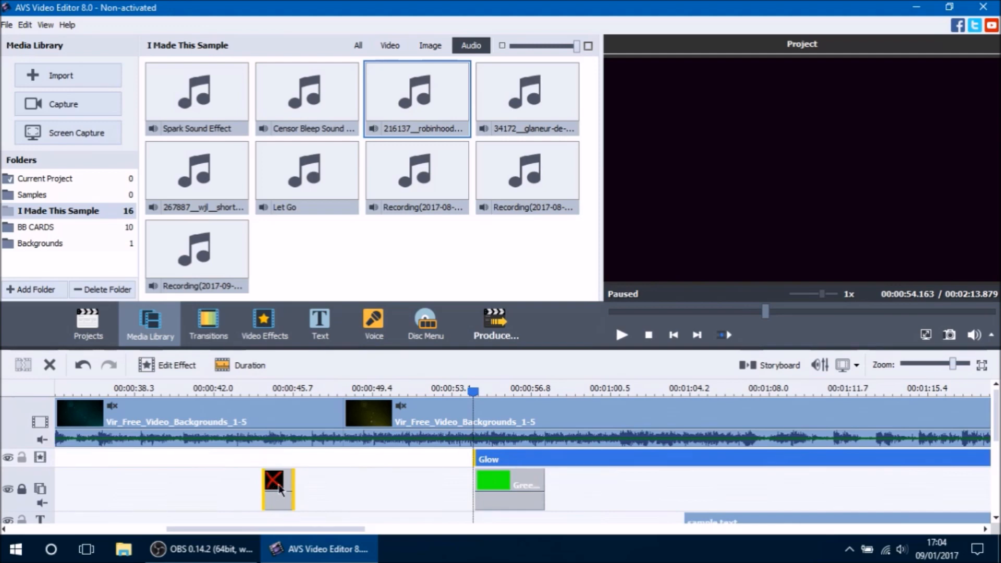
# Move the playhead to the start of the red X at about 0:44.3 and unlock the overlay line.
pyautogui.click(277, 417)
pyautogui.click(269, 391)
pyautogui.moveTo(269, 391); pyautogui.dragTo(262, 391)
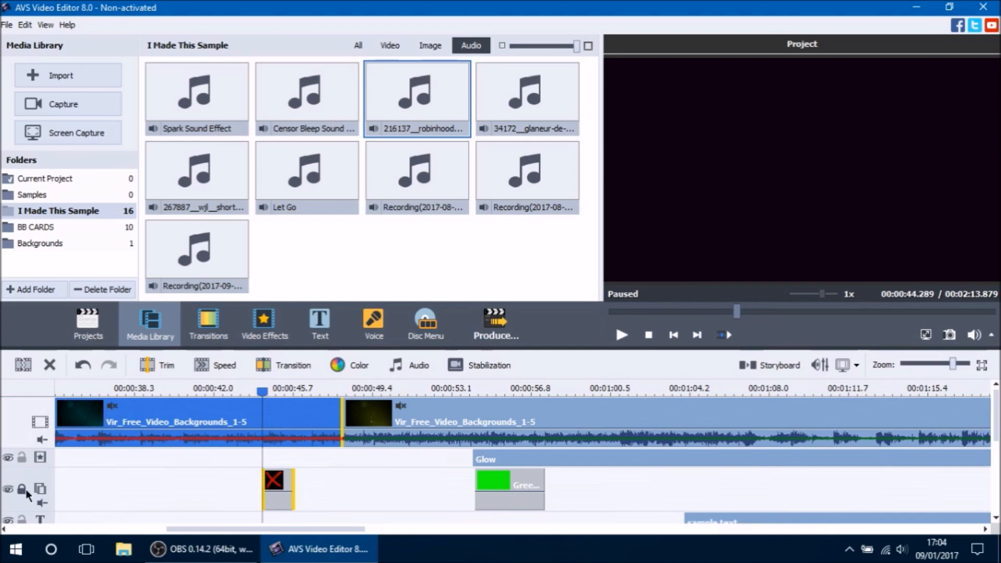
pyautogui.click(24, 489)
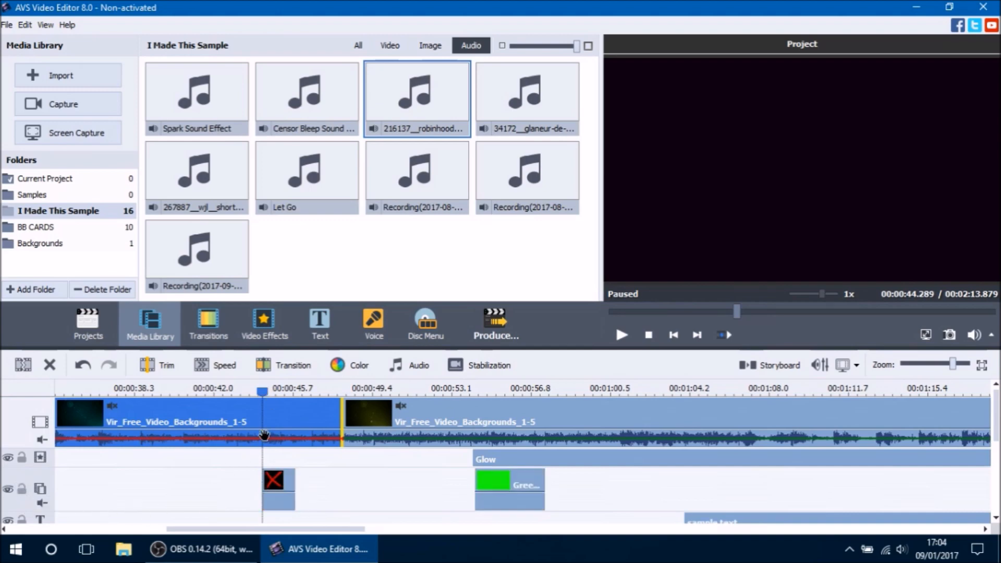
# Split the background video at about 0:44.3 and trim about 0.9 seconds off the start of the new part.
pyautogui.click(23, 365)
pyautogui.moveTo(264, 426); pyautogui.dragTo(282, 427)
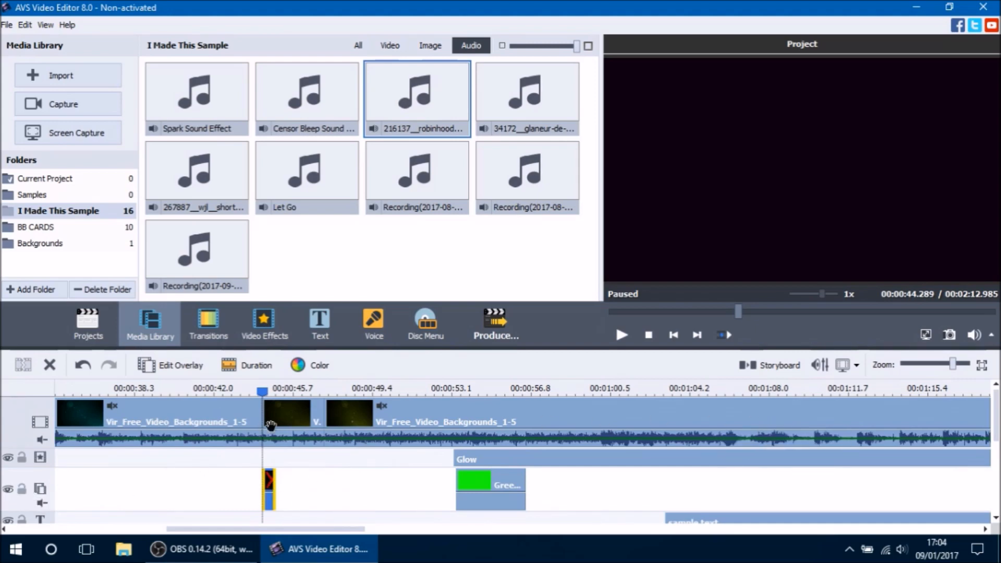
# Hide the overlay line from the preview and look over the other timeline lines.
pyautogui.scroll(-1, 416, 423)
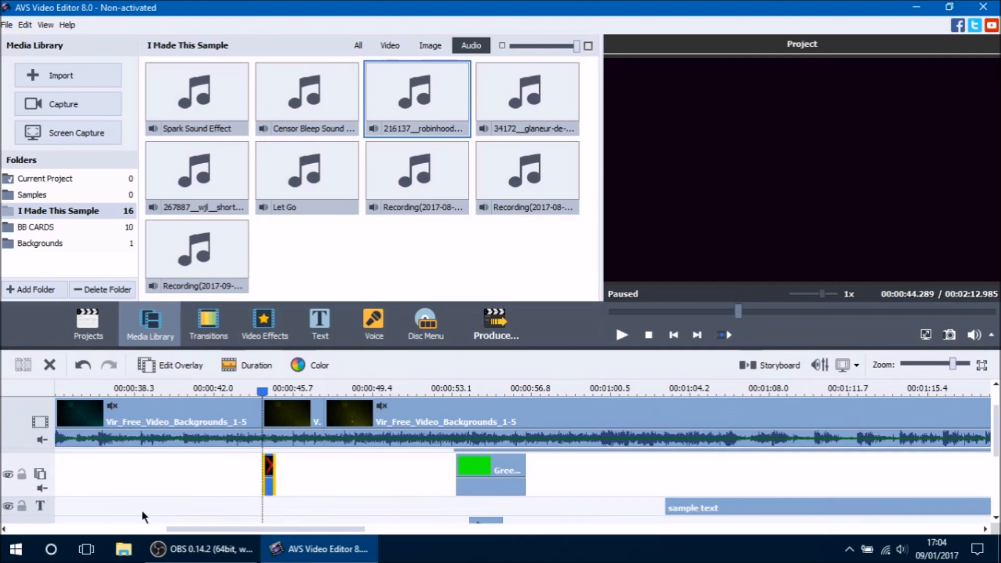
pyautogui.click(8, 474)
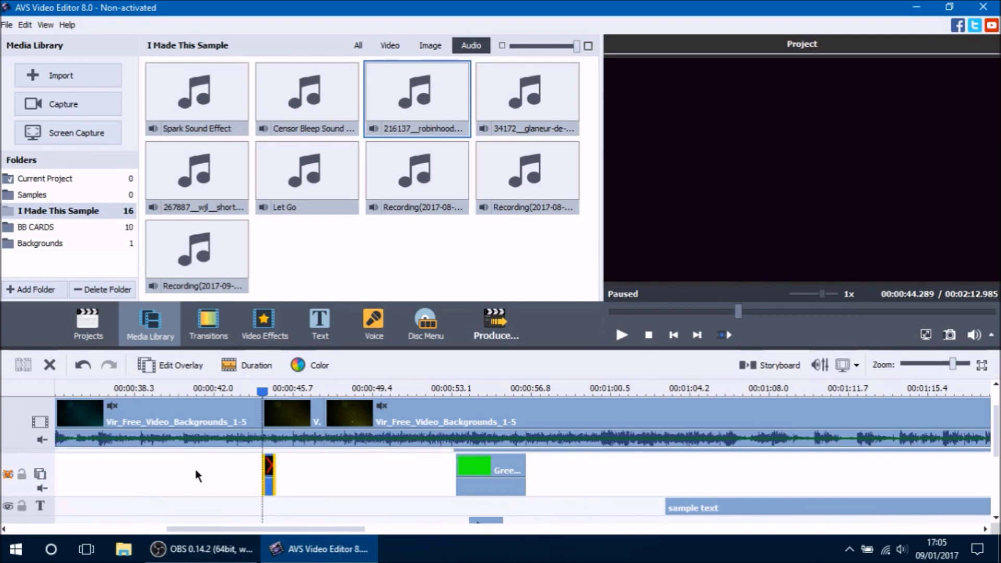
pyautogui.scroll(-2, 369, 497)
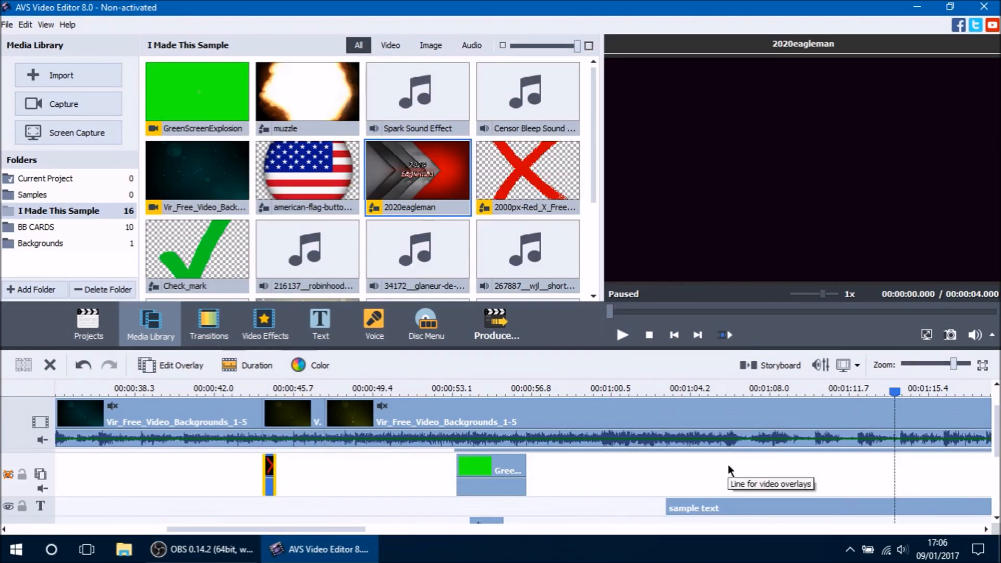
pyautogui.scroll(-4, 730, 469)
pyautogui.scroll(5, 687, 493)
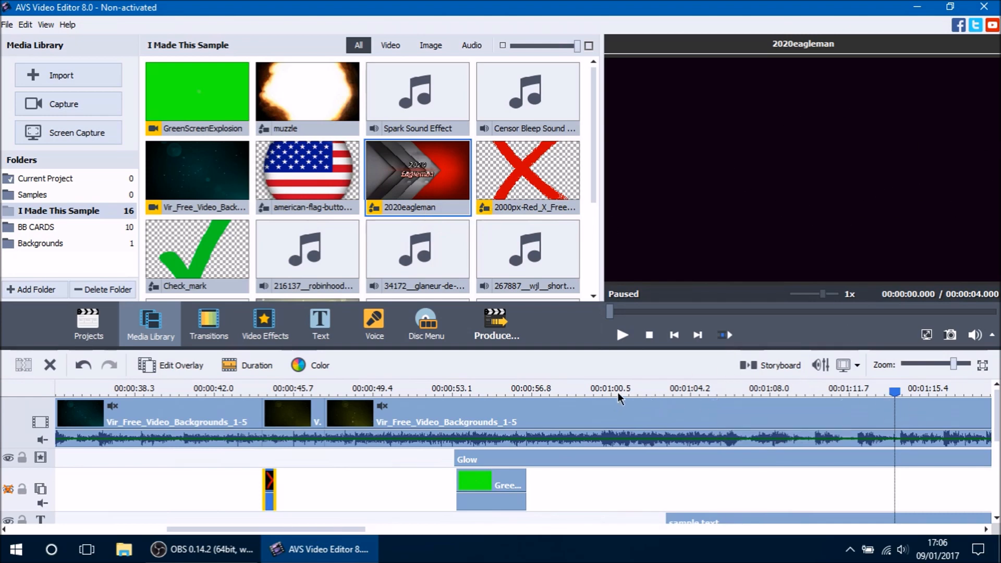
# Preview the 2020eagleman image, play the Vir_Free_Video_Backgrounds_1-5 library clip, and return the preview to the project.
pyautogui.click(621, 408)
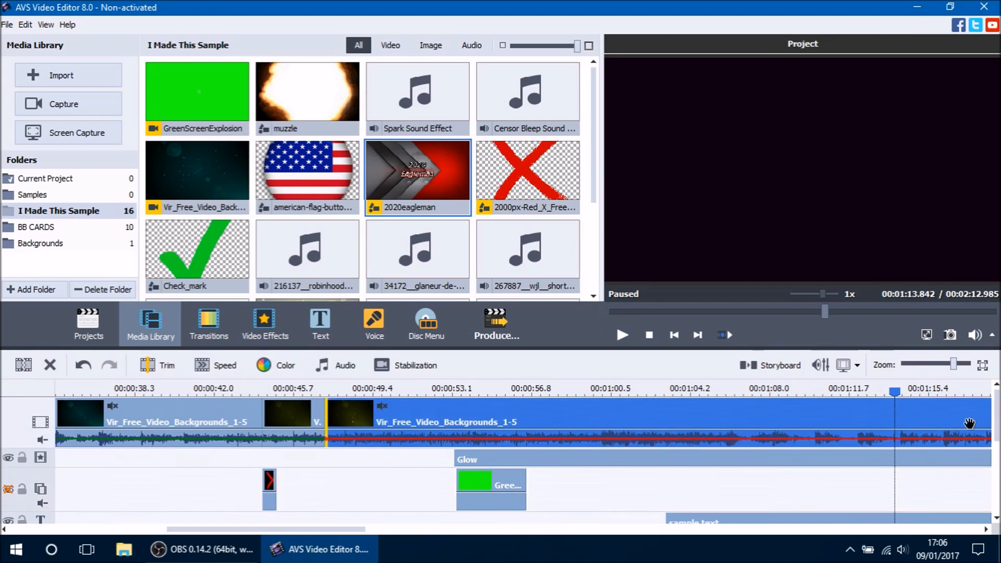
pyautogui.click(422, 191)
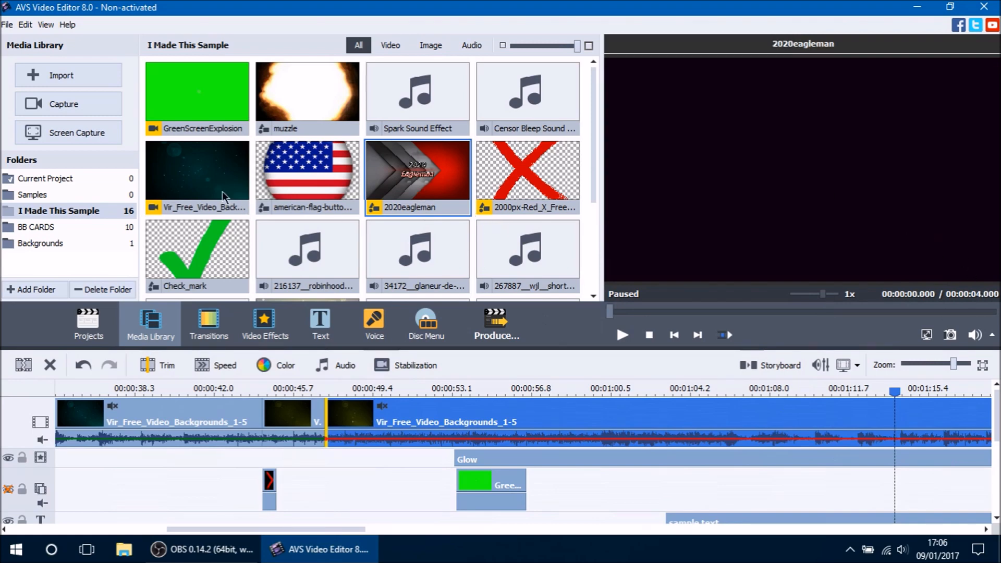
pyautogui.click(189, 176)
pyautogui.click(622, 335)
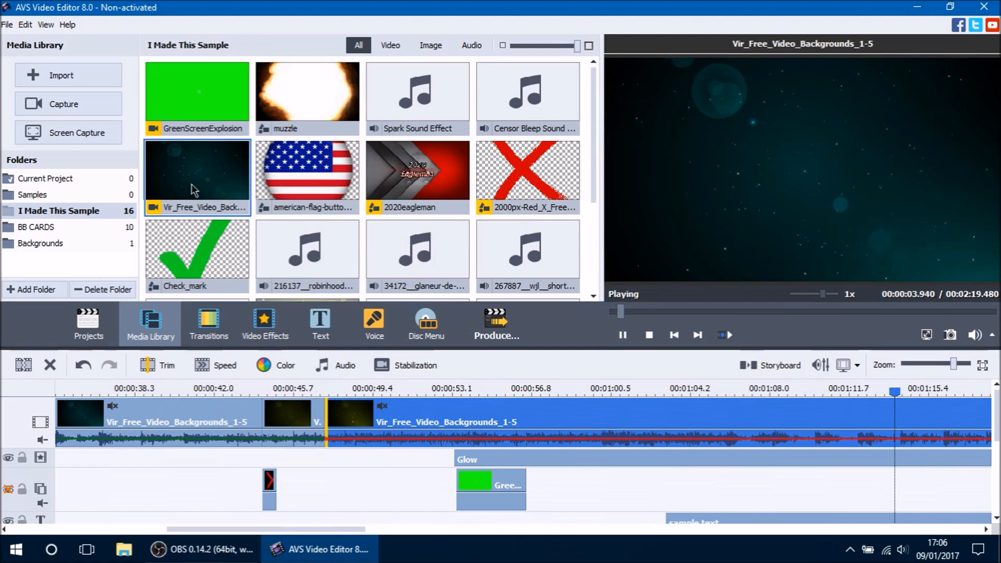
pyautogui.click(773, 460)
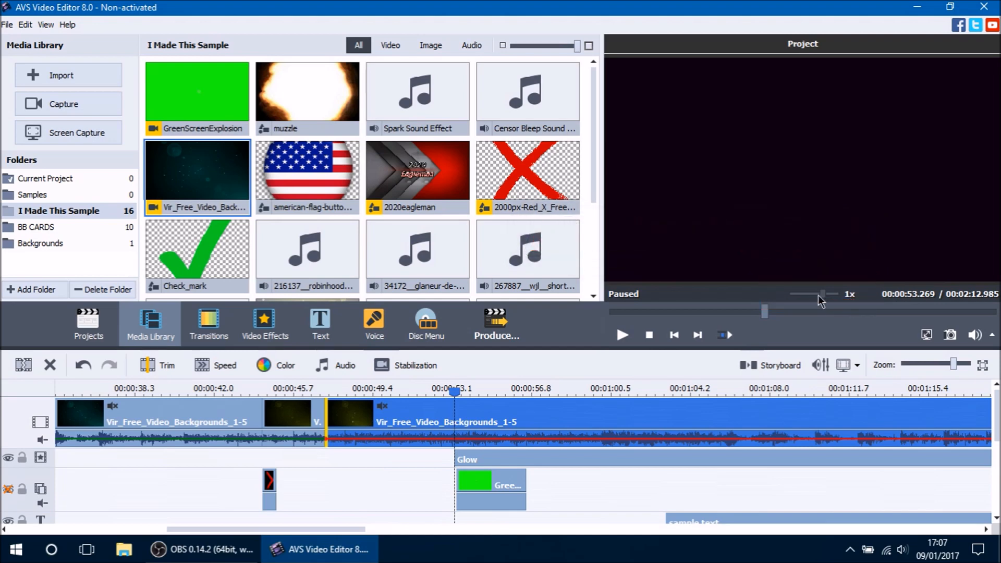
# Set the playback speed to 2x and play the project briefly from the beginning.
pyautogui.moveTo(822, 294); pyautogui.dragTo(825, 294)
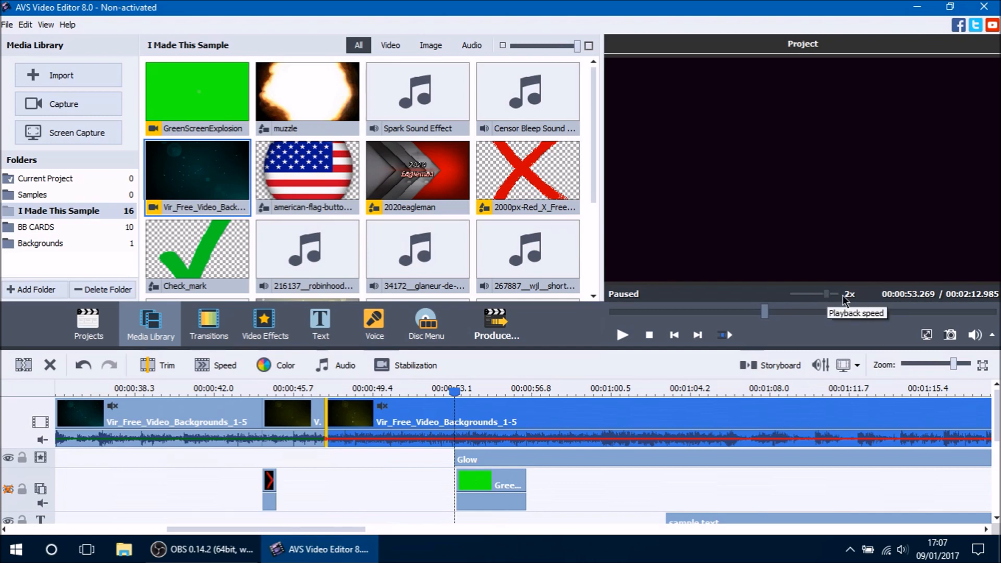
pyautogui.press('Home')
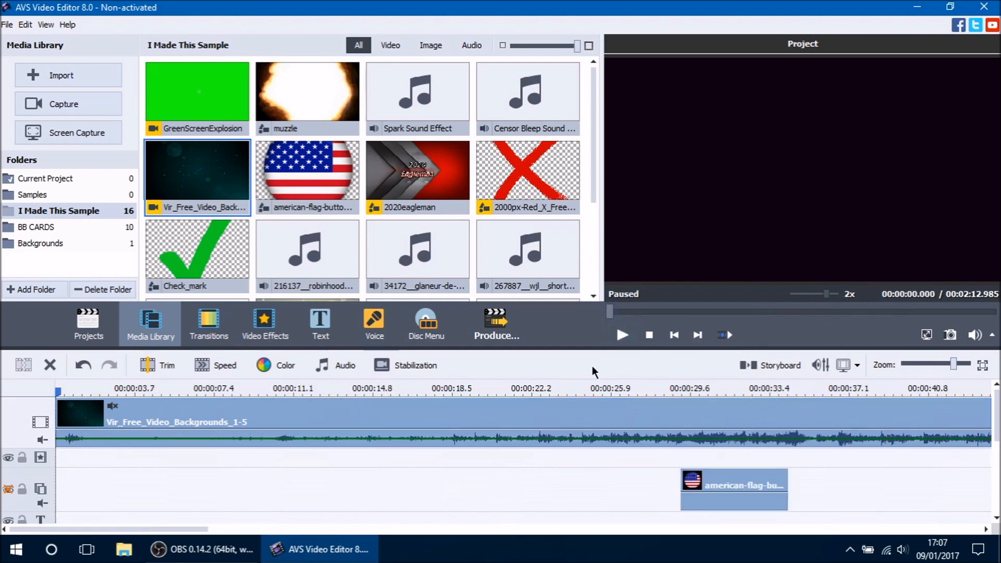
pyautogui.click(622, 336)
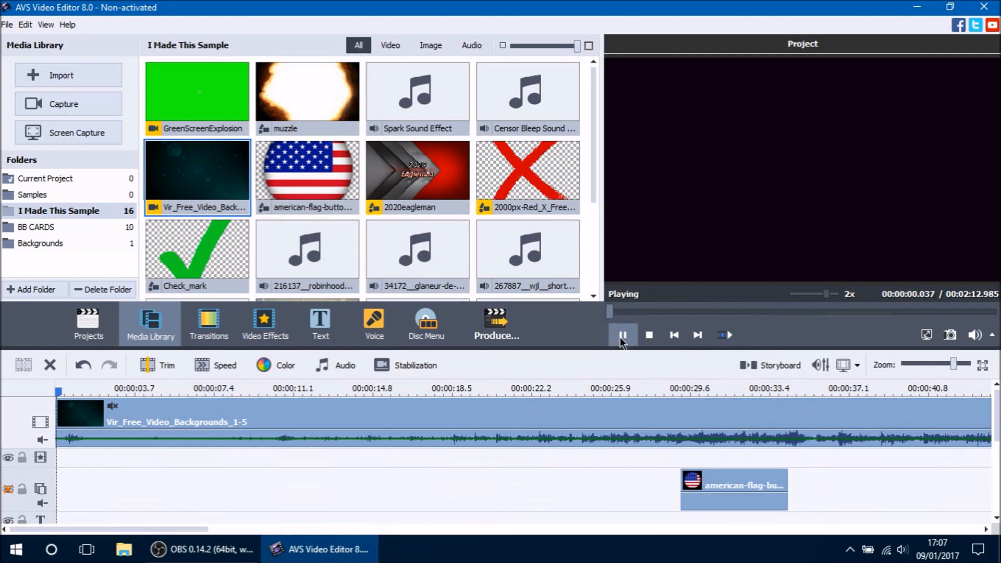
pyautogui.click(626, 335)
# Raise the playback speed to 16x and play the project forward to about 0:56.5.
pyautogui.moveTo(828, 295); pyautogui.dragTo(837, 295)
pyautogui.click(623, 336)
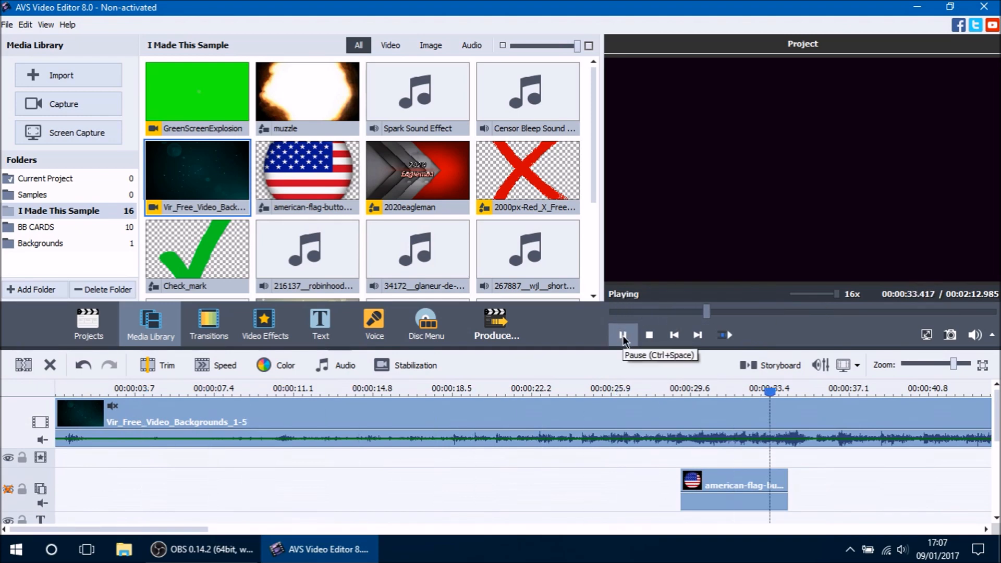
pyautogui.click(623, 336)
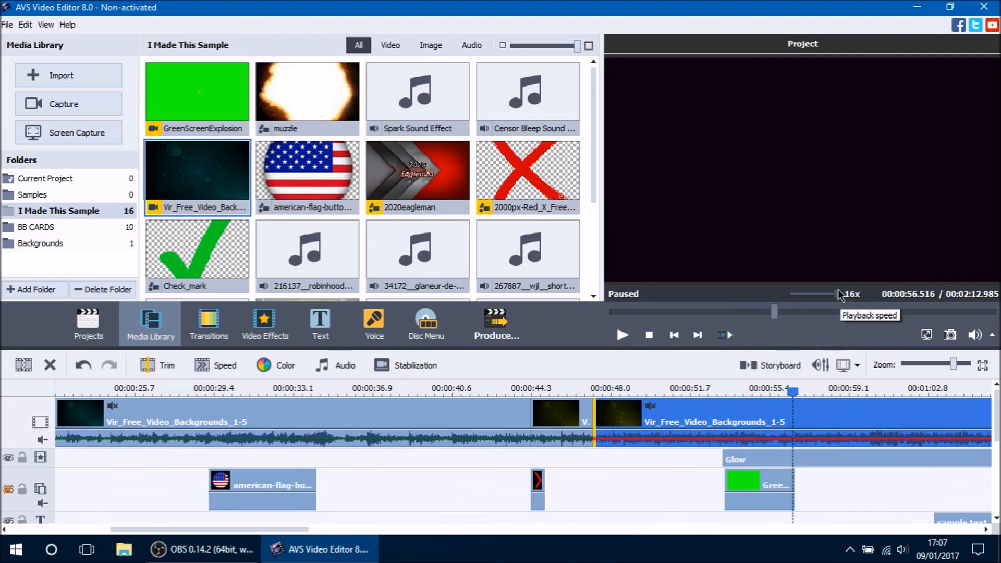
# Play the project backward at -8x to about 0:29.2 and reset the playback speed to 1x.
pyautogui.moveTo(837, 296); pyautogui.dragTo(796, 294)
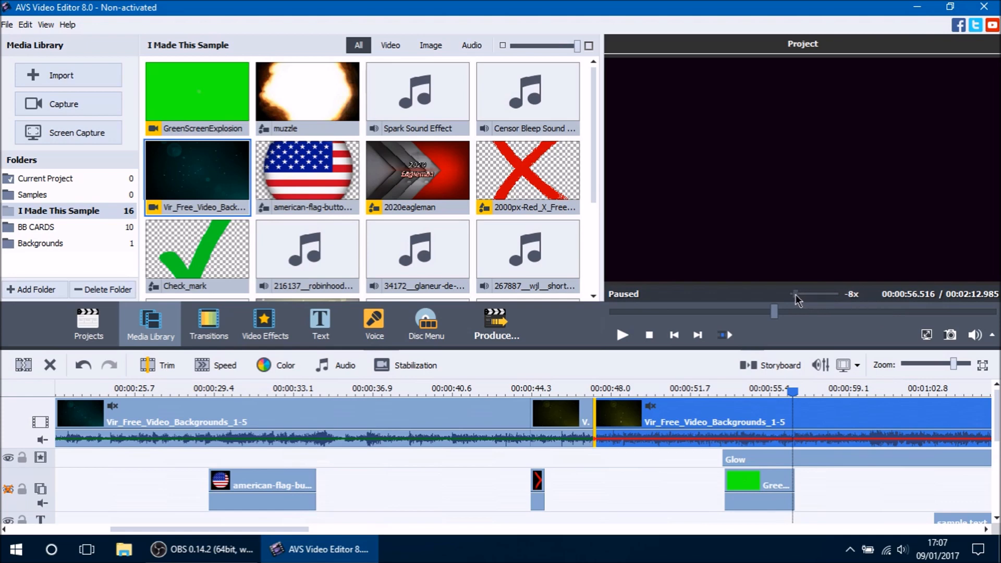
pyautogui.click(621, 335)
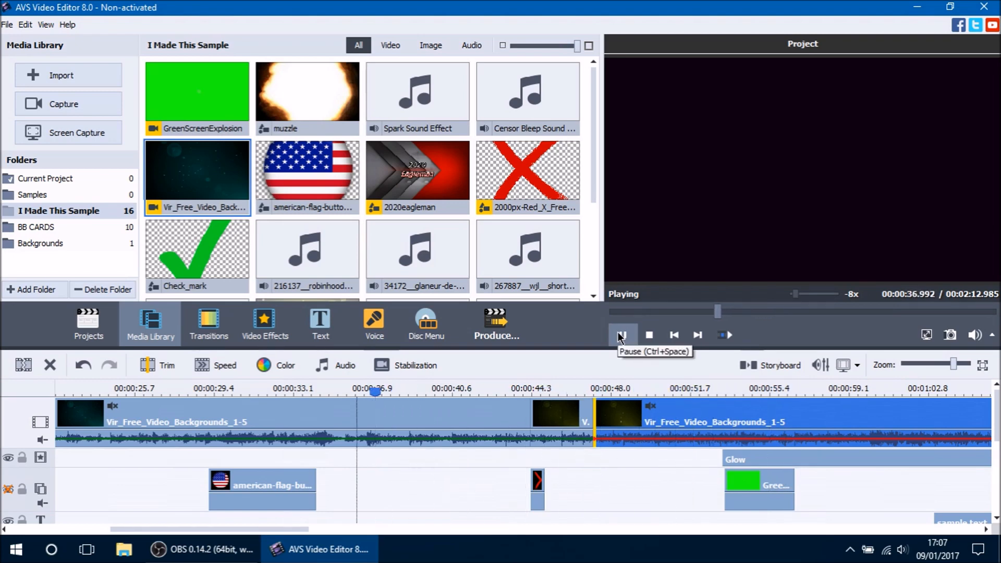
pyautogui.click(621, 336)
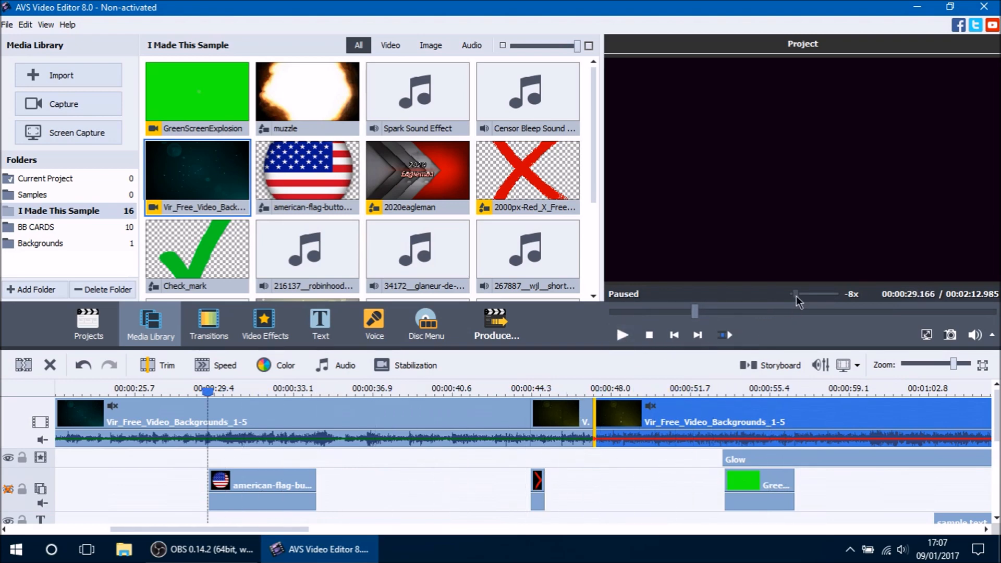
pyautogui.moveTo(797, 295); pyautogui.dragTo(823, 301)
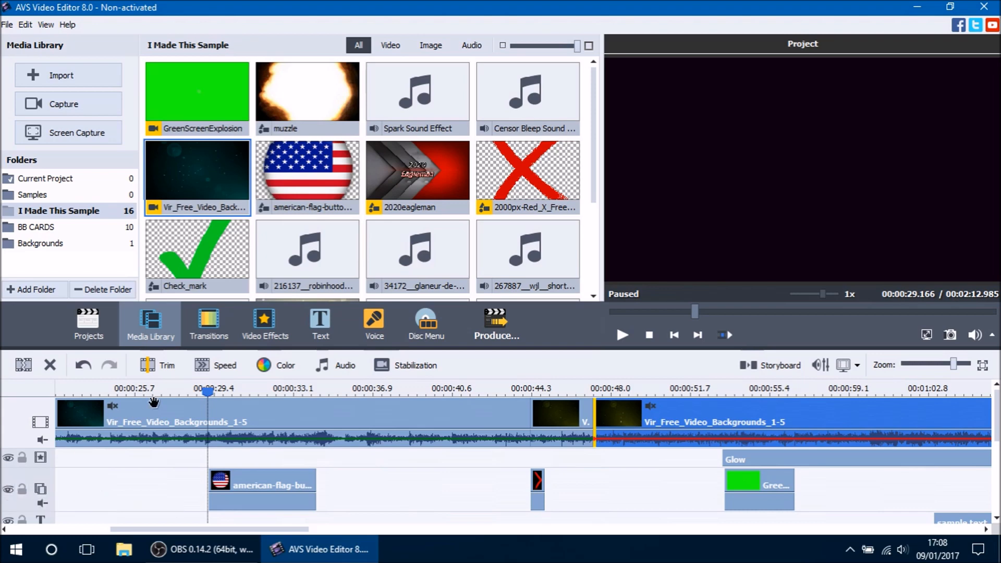
# Save a snapshot of the frame at about 0:32.2, over the American flag overlay, as BMP file snapshot_001 in the AVS folder.
pyautogui.click(224, 391)
pyautogui.moveTo(224, 391); pyautogui.dragTo(272, 391)
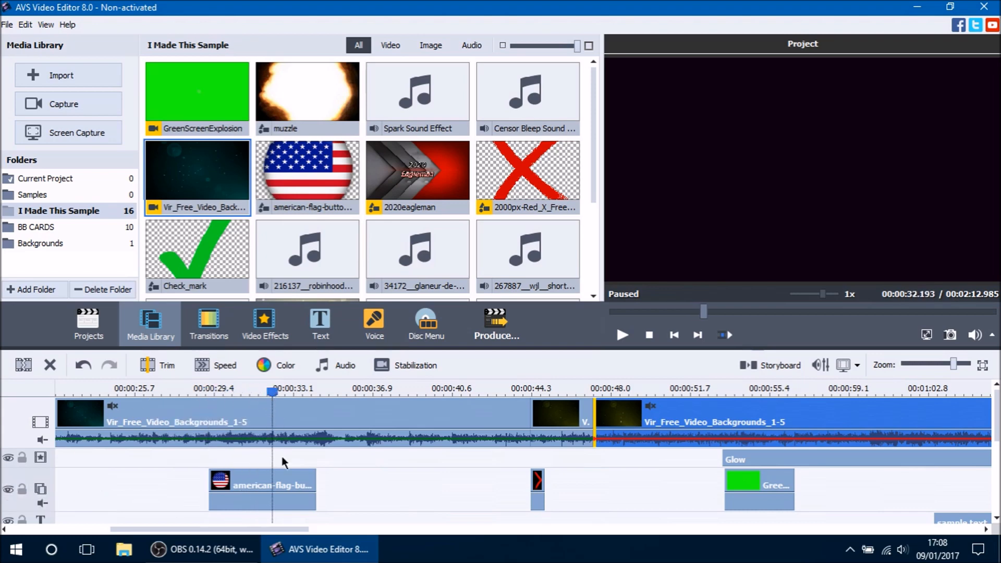
pyautogui.click(293, 501)
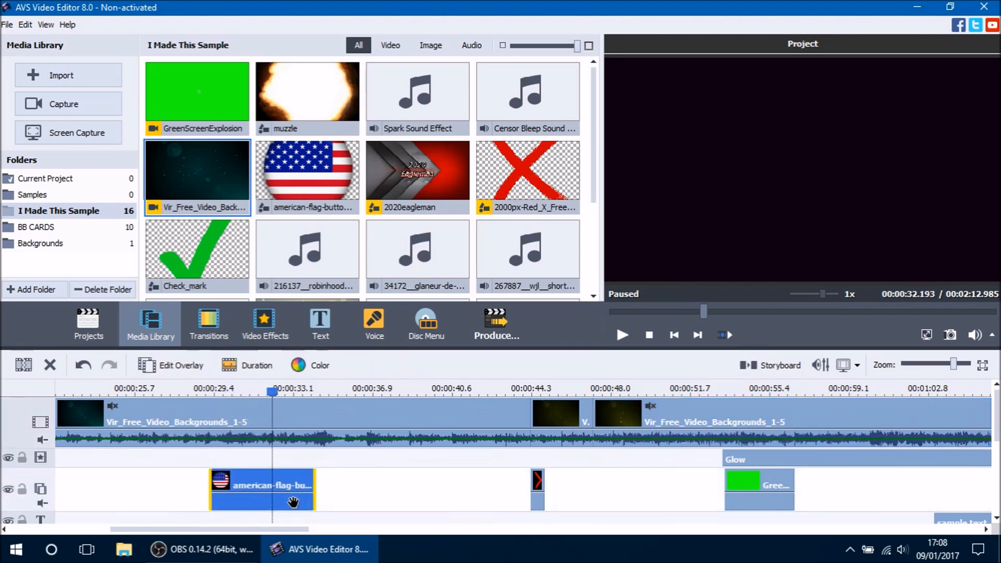
pyautogui.click(957, 339)
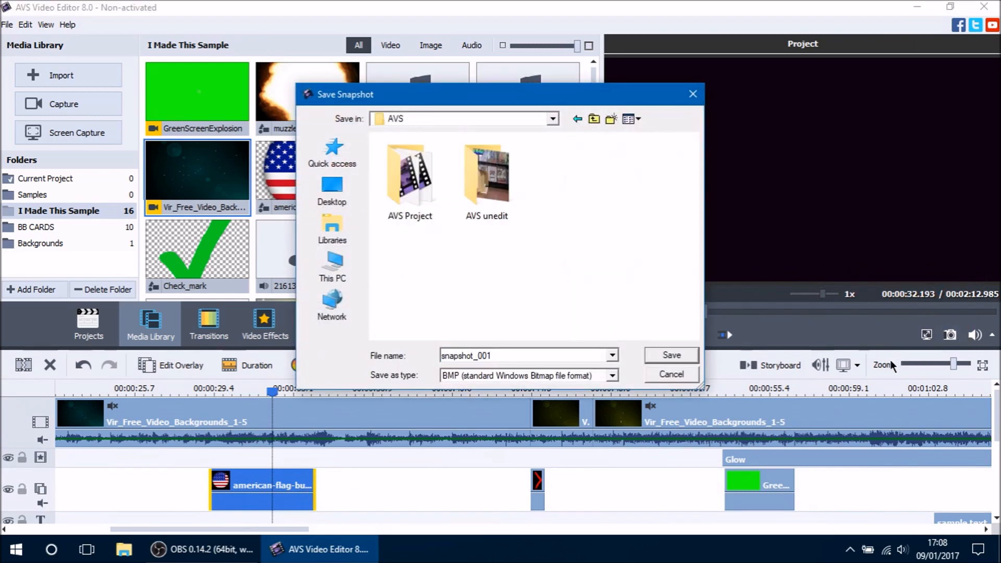
pyautogui.click(678, 355)
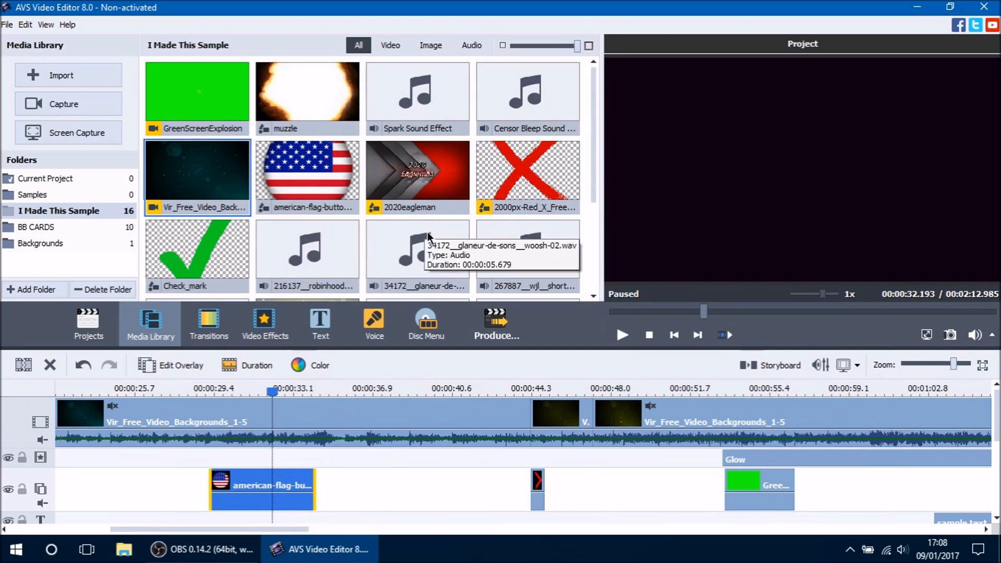
# Mute and unmute the preview sound, and set the preview volume to maximum.
pyautogui.click(976, 337)
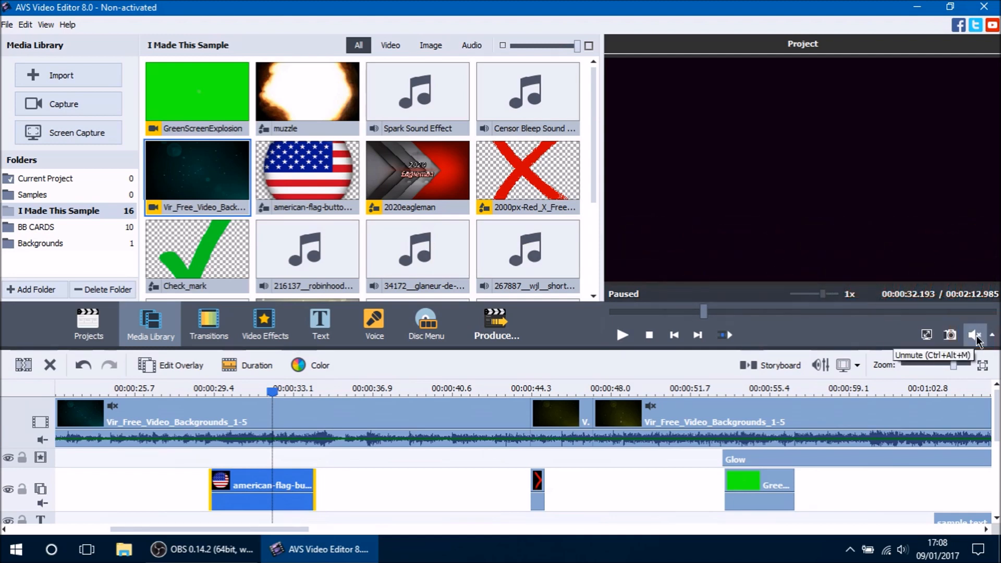
pyautogui.click(976, 336)
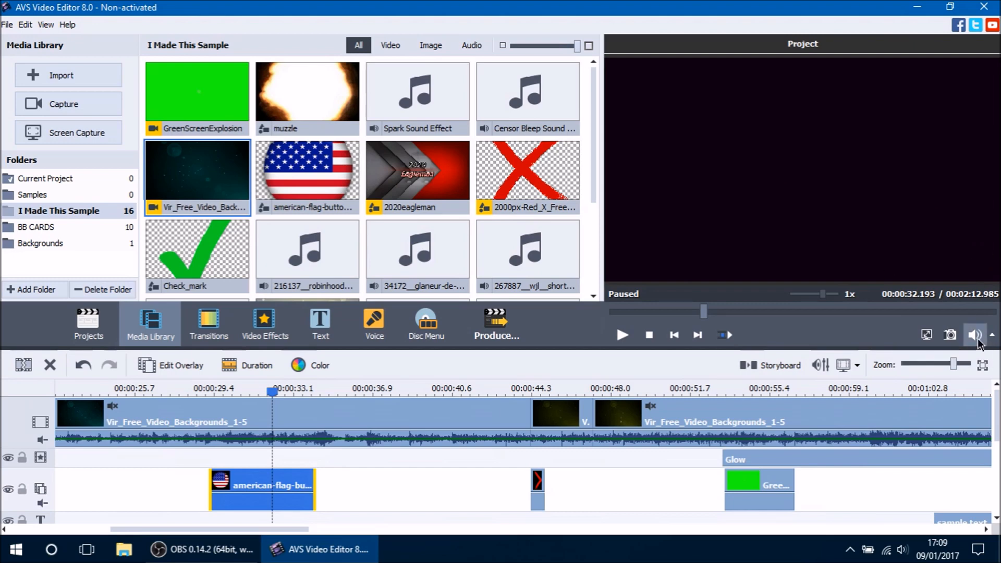
pyautogui.click(993, 337)
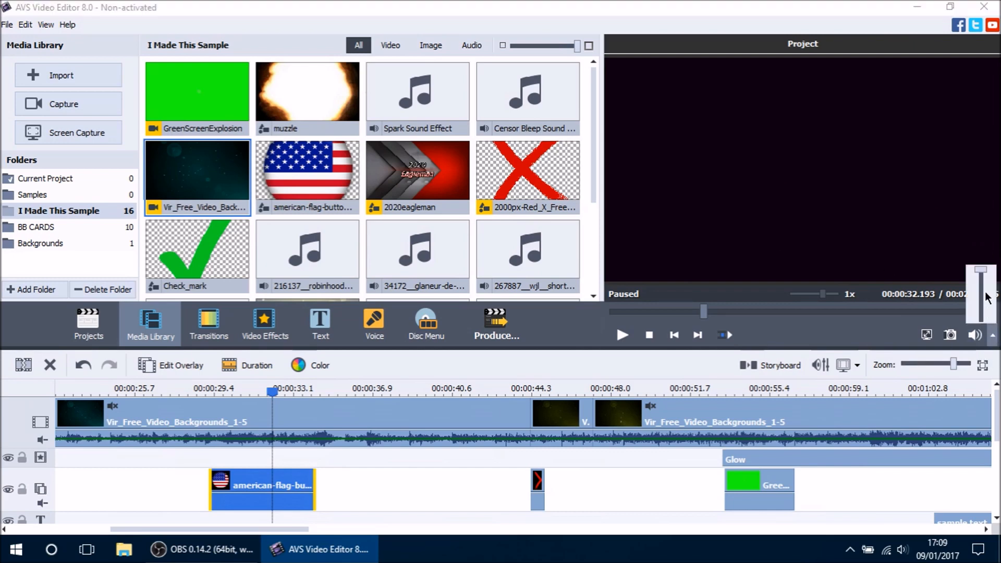
pyautogui.moveTo(982, 276)
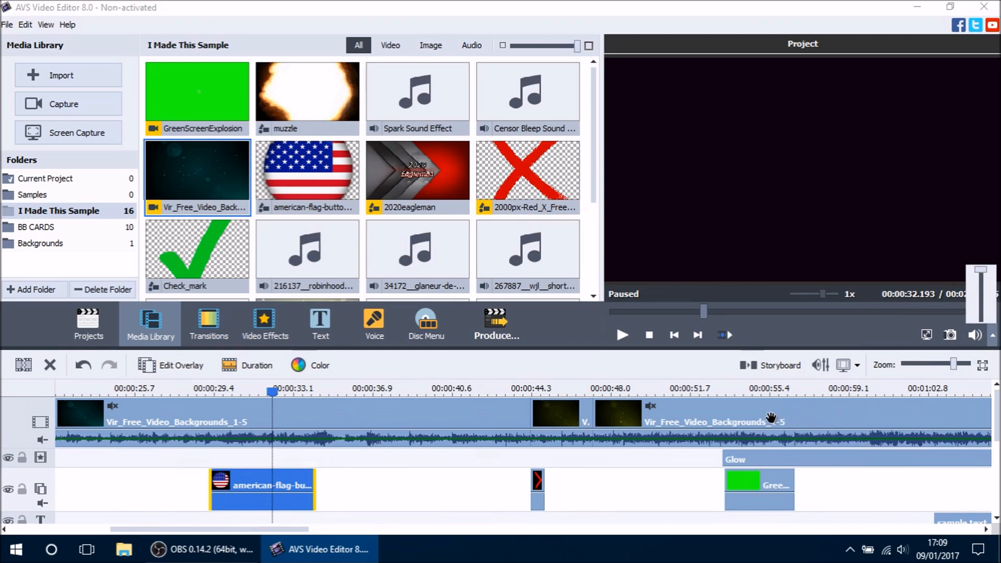
pyautogui.moveTo(980, 270)
pyautogui.mouseDown()
pyautogui.moveTo(987, 322)
pyautogui.moveTo(989, 258)
pyautogui.mouseUp()
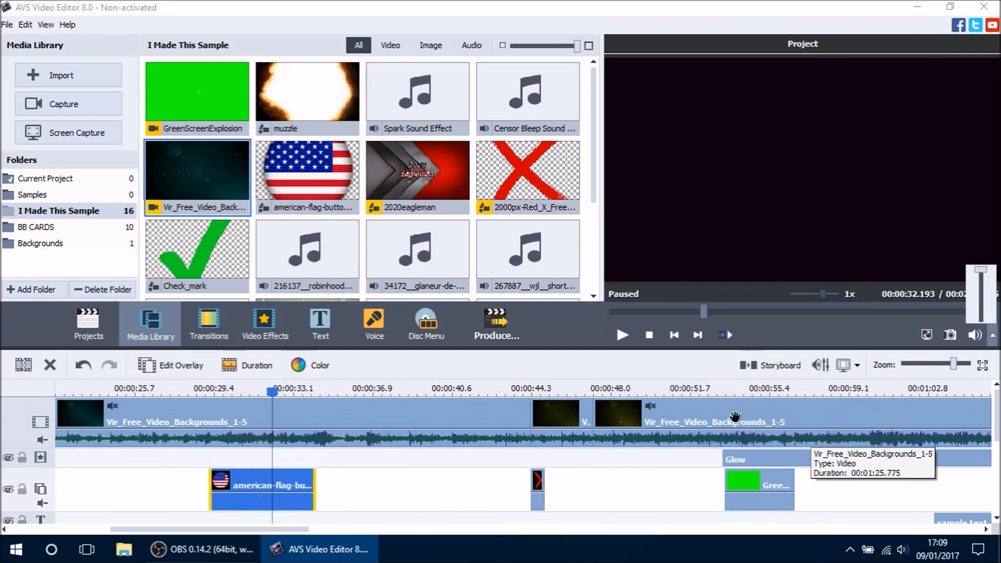
# Step the project preview three frames forward from about 0:32.2 and three frames back.
pyautogui.click(800, 342)
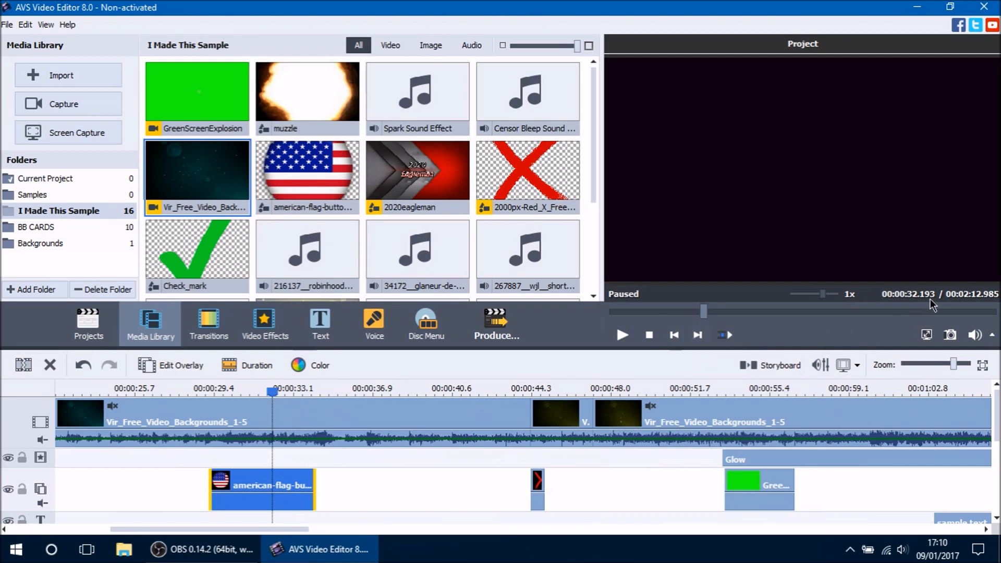
pyautogui.click(696, 334)
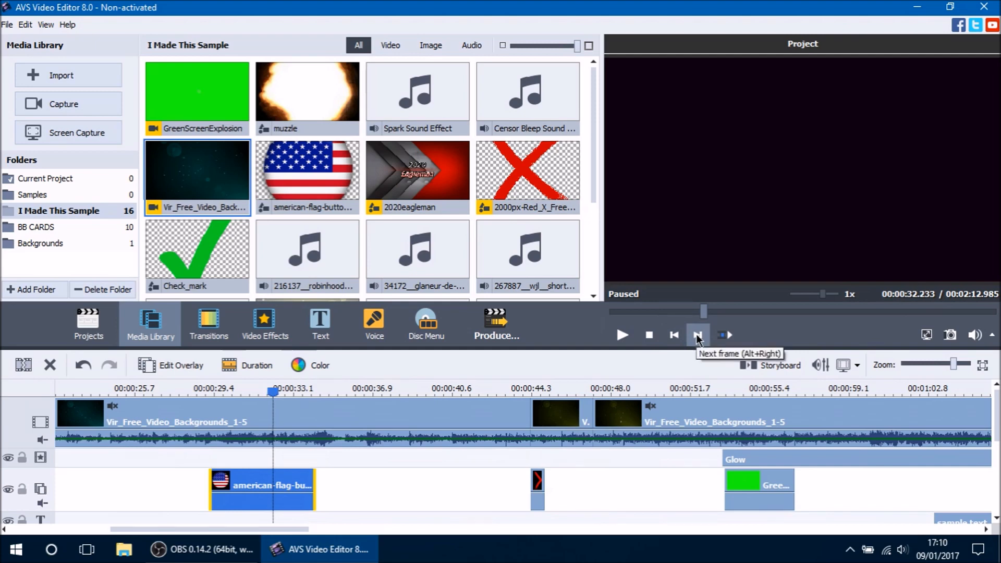
pyautogui.click(696, 334)
pyautogui.click(696, 334)
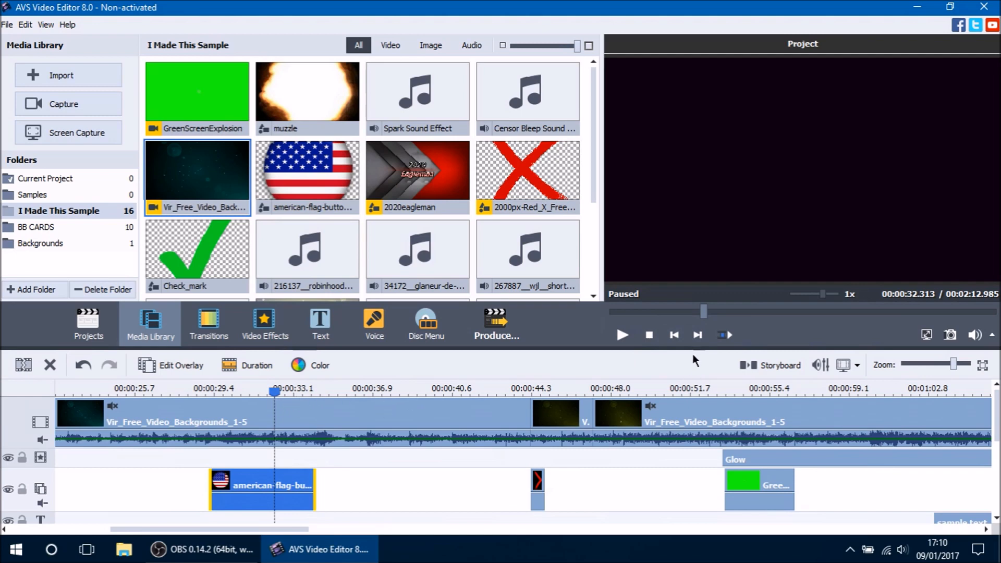
pyautogui.click(677, 339)
pyautogui.click(677, 339)
pyautogui.click(676, 339)
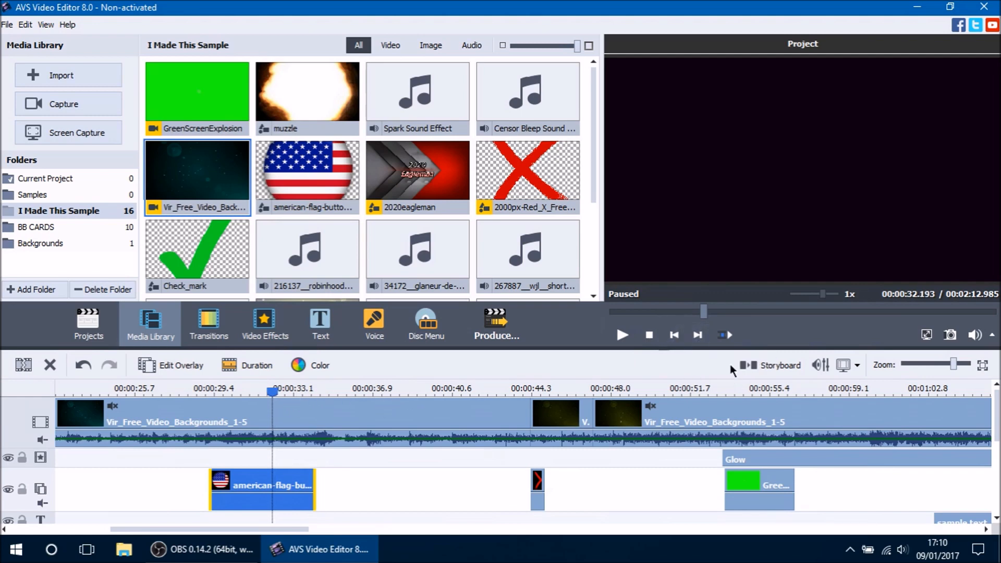
# Jump the preview scene by scene from the American flag overlay at about 0:32.2 to about 1:00.6, repeating the first jump once.
pyautogui.click(727, 332)
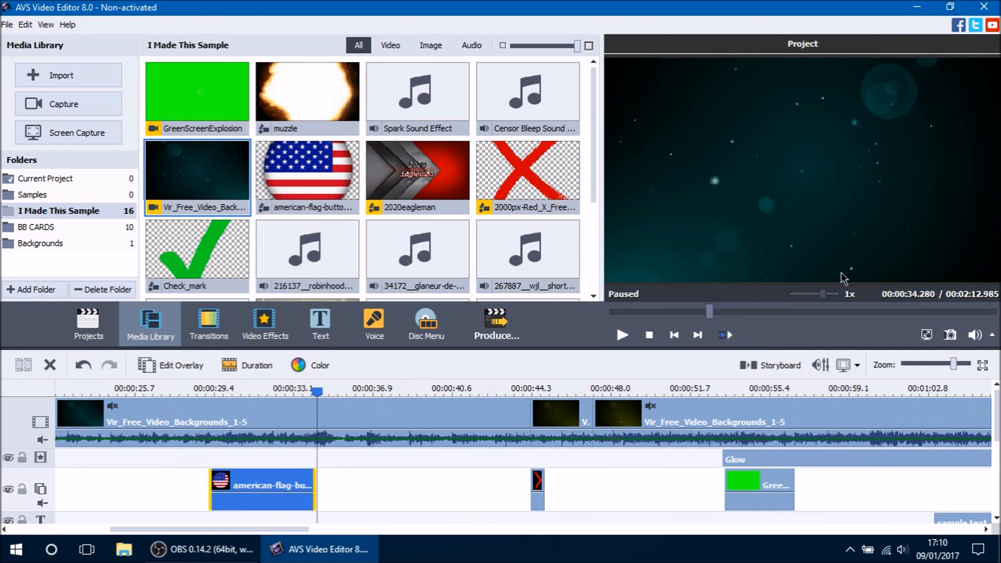
pyautogui.moveTo(317, 393); pyautogui.dragTo(274, 393)
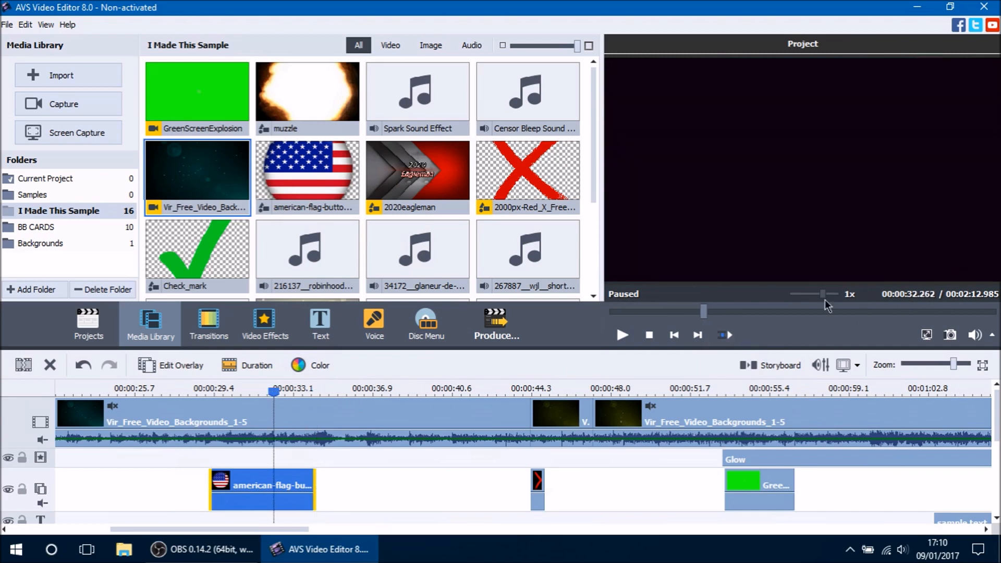
pyautogui.click(726, 335)
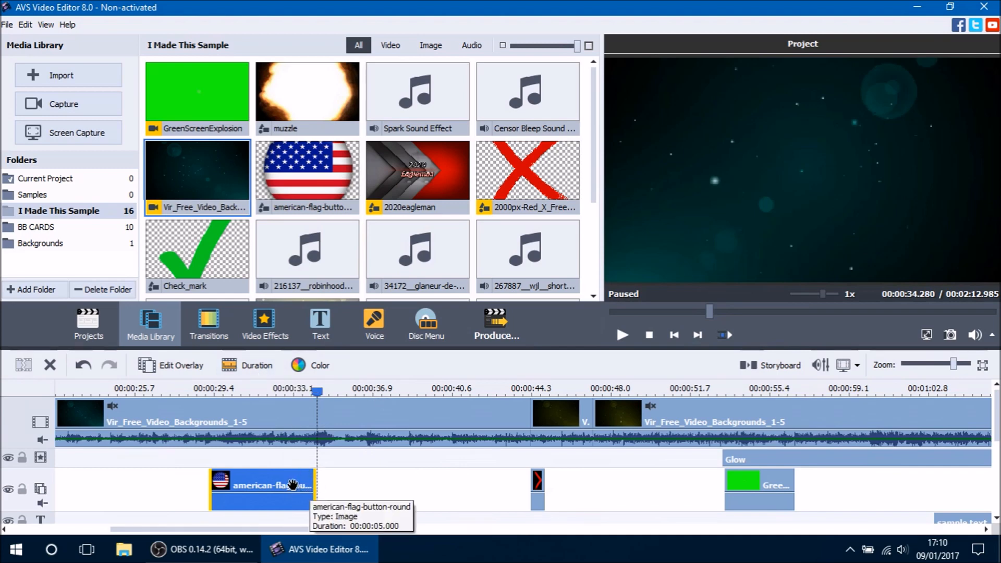
pyautogui.click(726, 335)
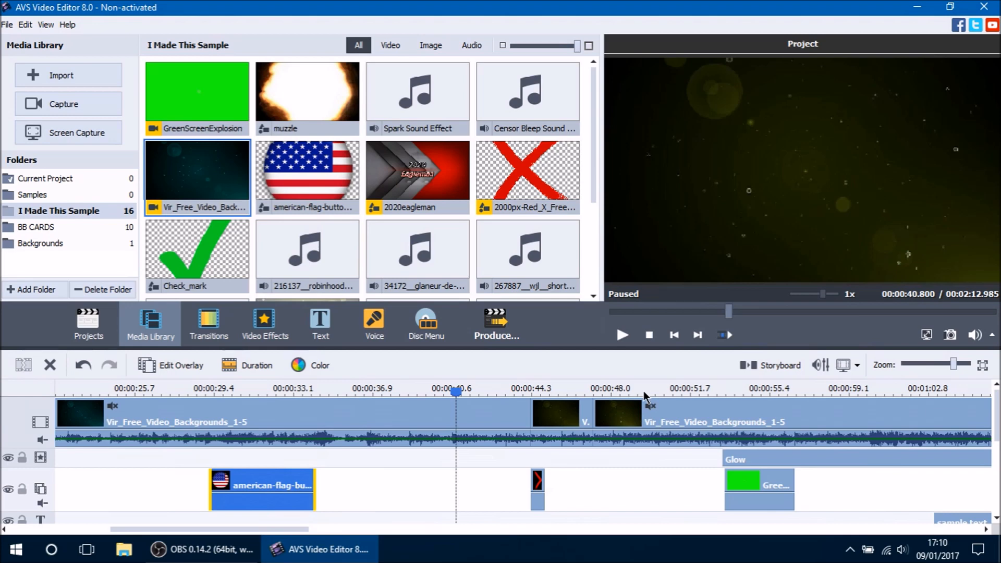
pyautogui.scroll(-2, 618, 485)
pyautogui.scroll(2, 610, 484)
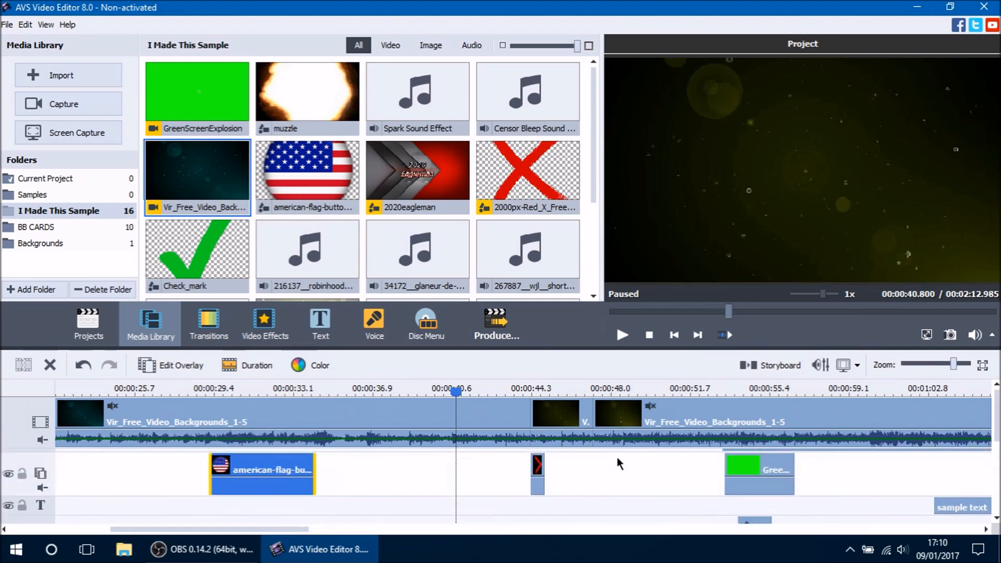
pyautogui.click(720, 337)
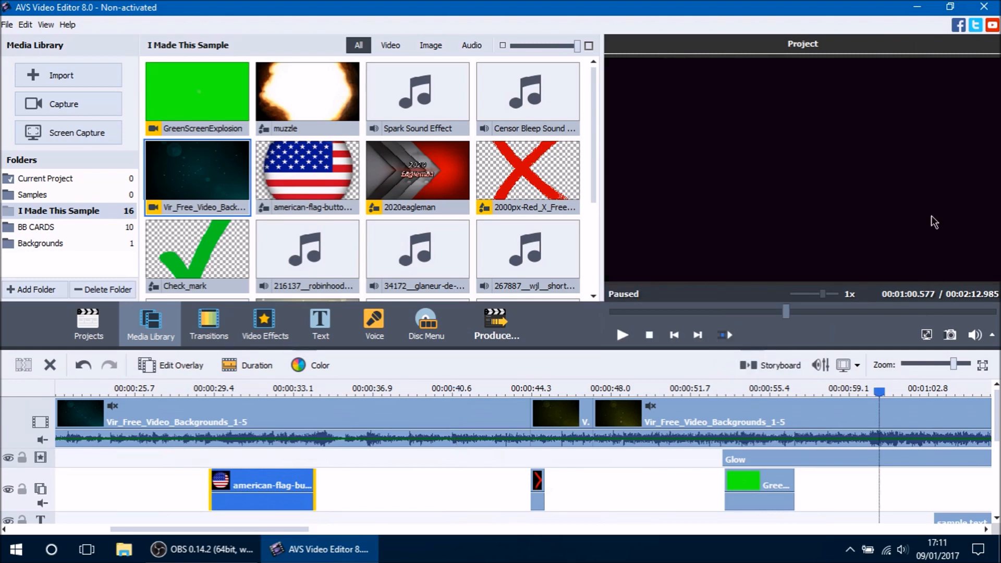
# Play the project in full-screen preview, return to the normal view and pause at about 1:07.4.
pyautogui.click(926, 336)
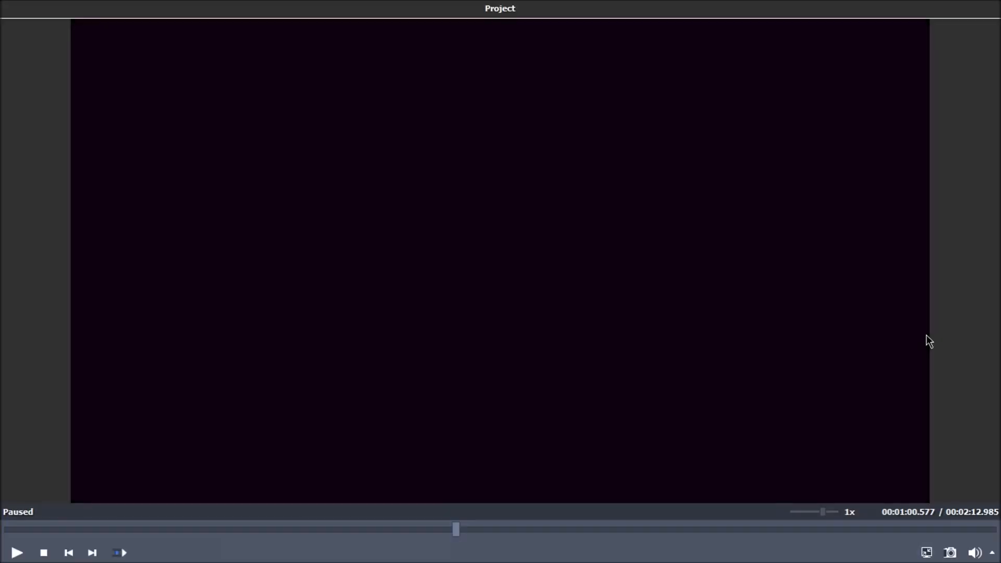
pyautogui.click(16, 553)
pyautogui.click(926, 553)
pyautogui.click(622, 335)
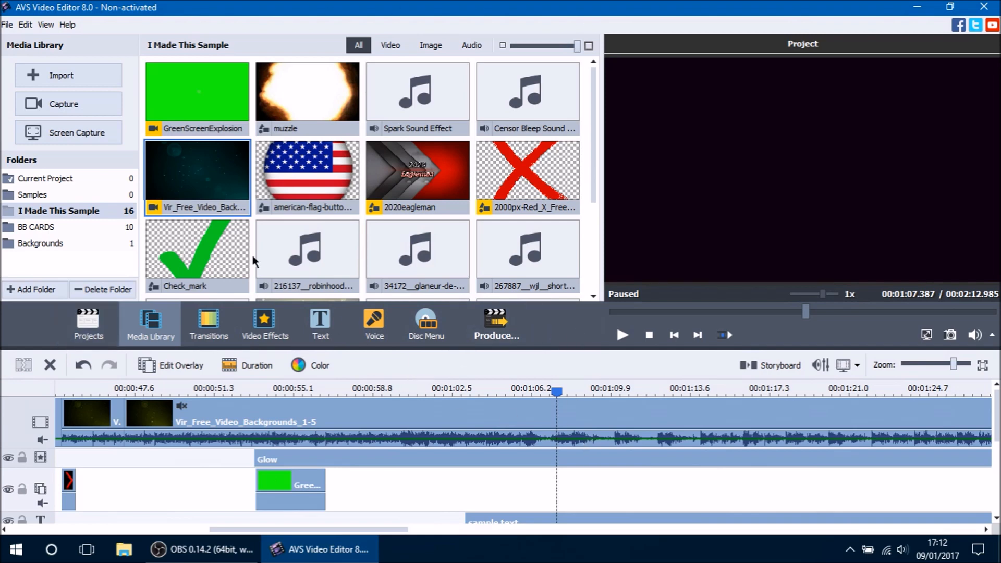
# Review the saved projects on the Projects page and return to the media library.
pyautogui.click(94, 325)
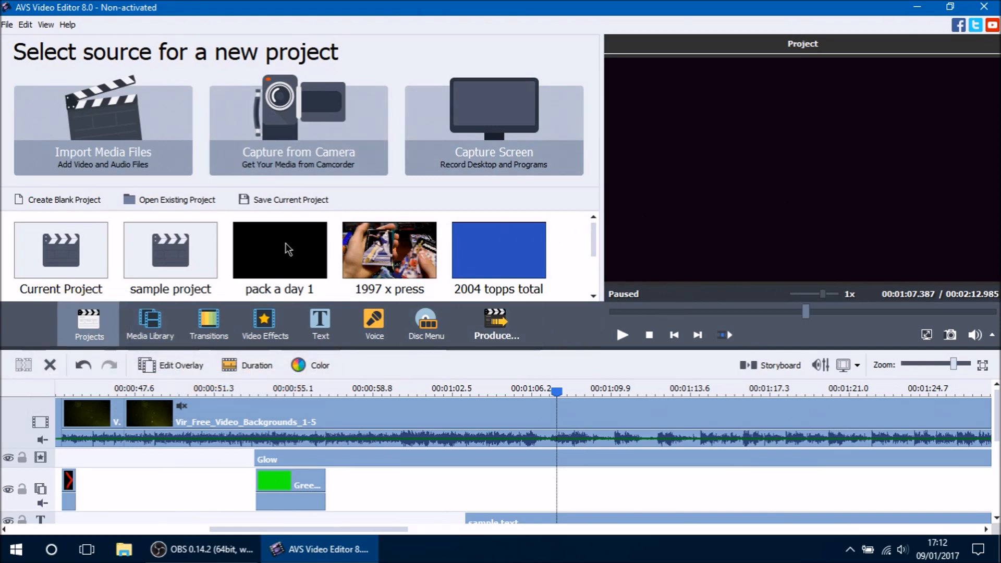
pyautogui.moveTo(593, 237)
pyautogui.mouseDown()
pyautogui.moveTo(584, 278)
pyautogui.moveTo(587, 219)
pyautogui.mouseUp()
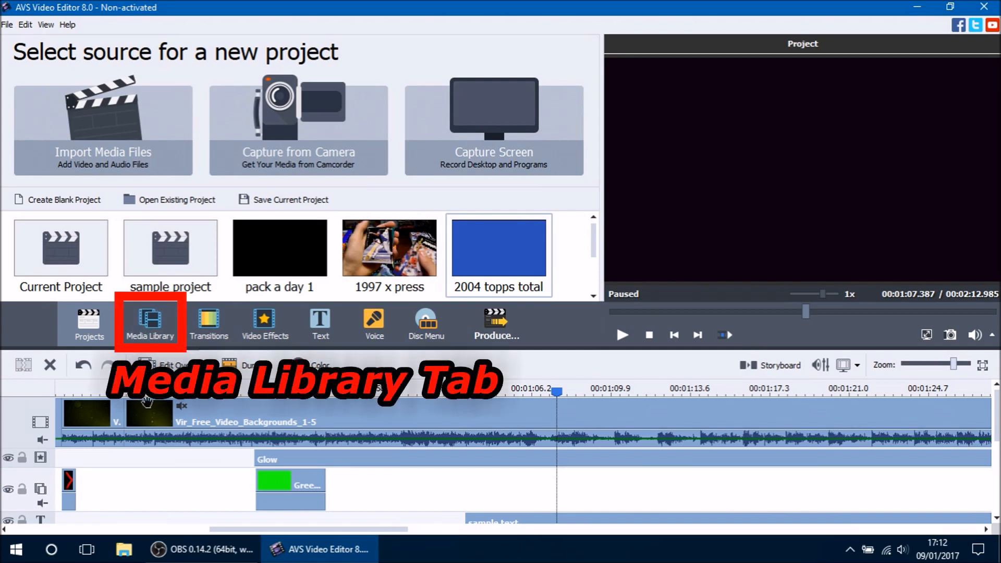
pyautogui.click(157, 330)
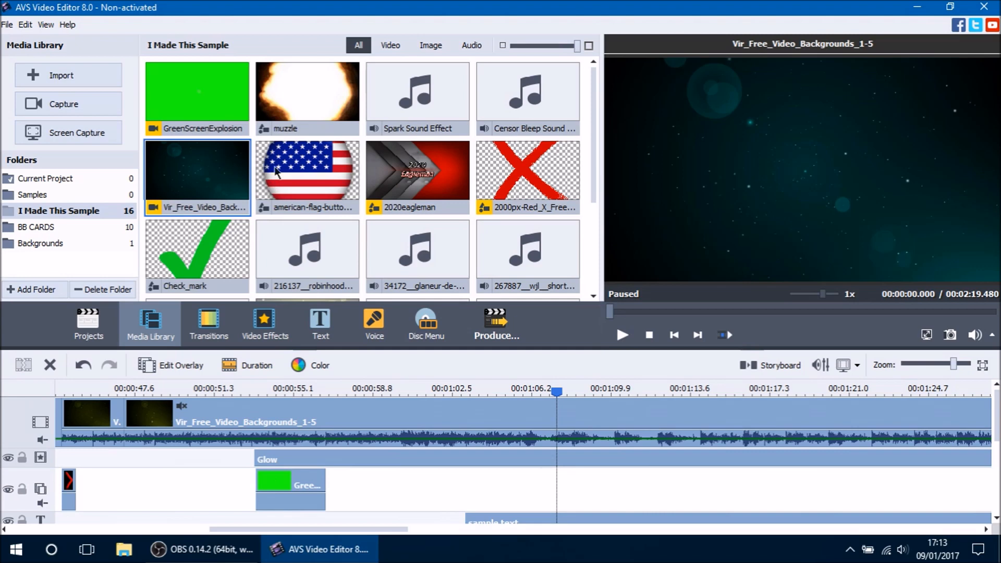
# Add a media library folder named sample folder 2.
pyautogui.click(55, 292)
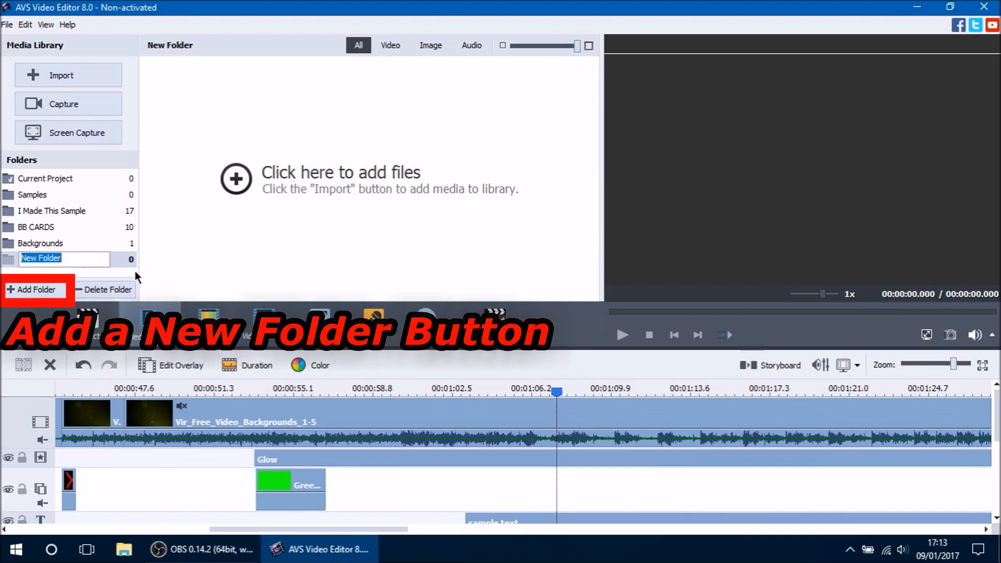
pyautogui.write('sample')
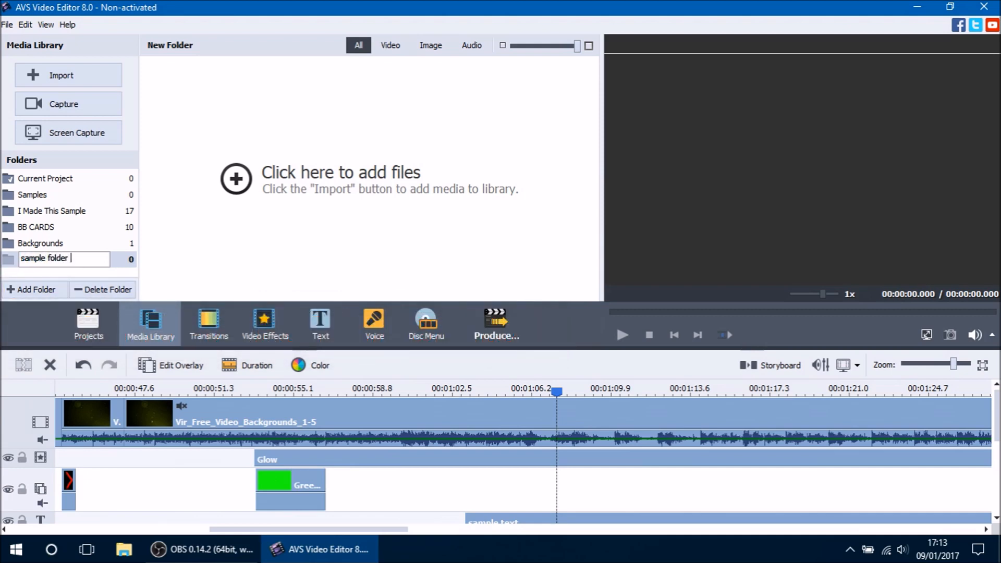
pyautogui.press('Return')
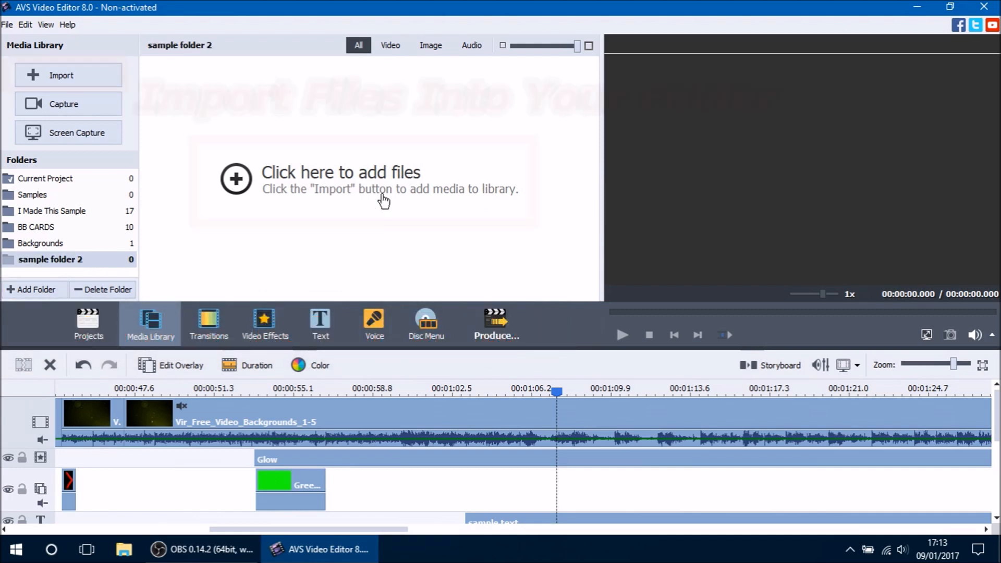
# Import snapshot_001.bmp from the AVS folder into sample folder 2.
pyautogui.click(93, 77)
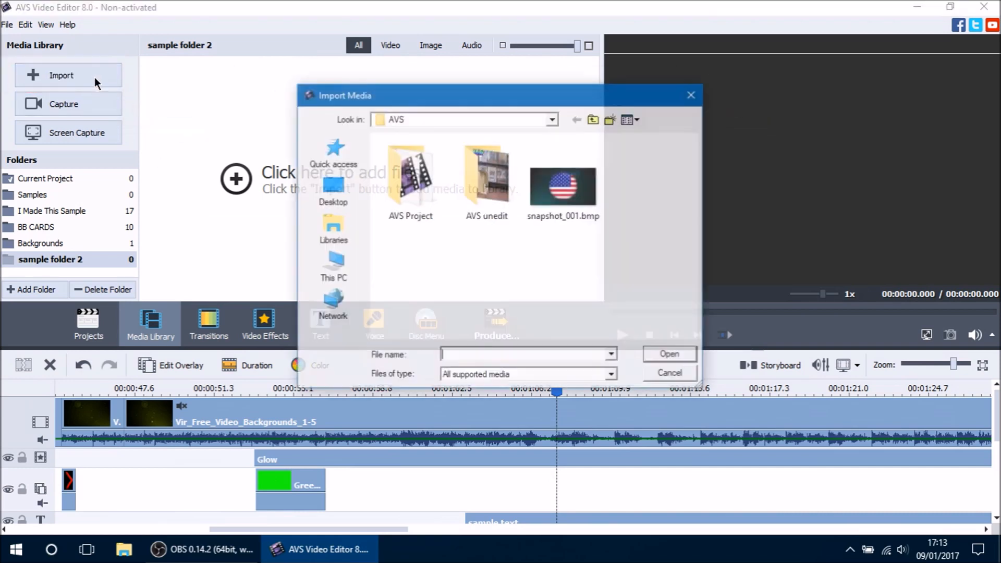
pyautogui.click(572, 202)
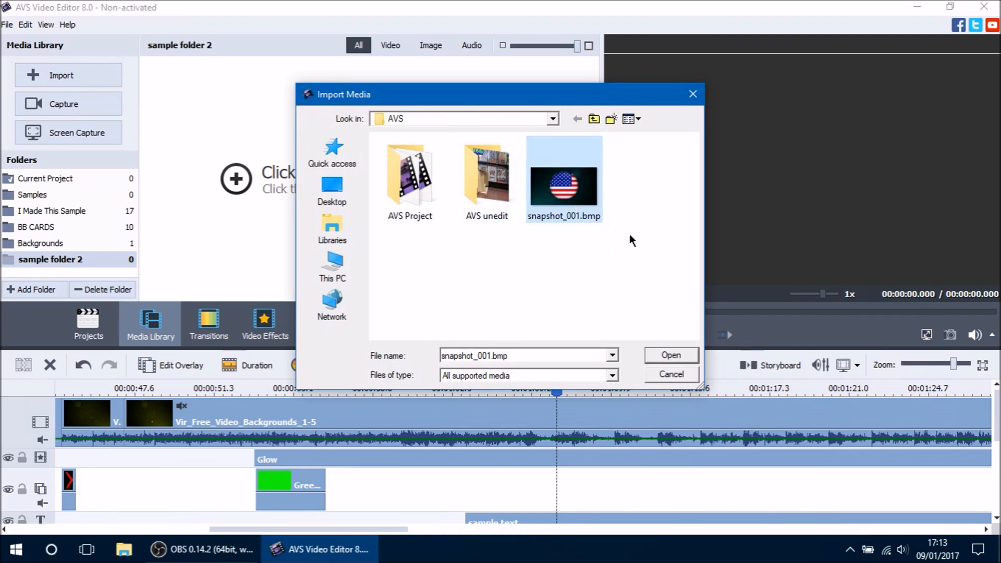
pyautogui.click(671, 355)
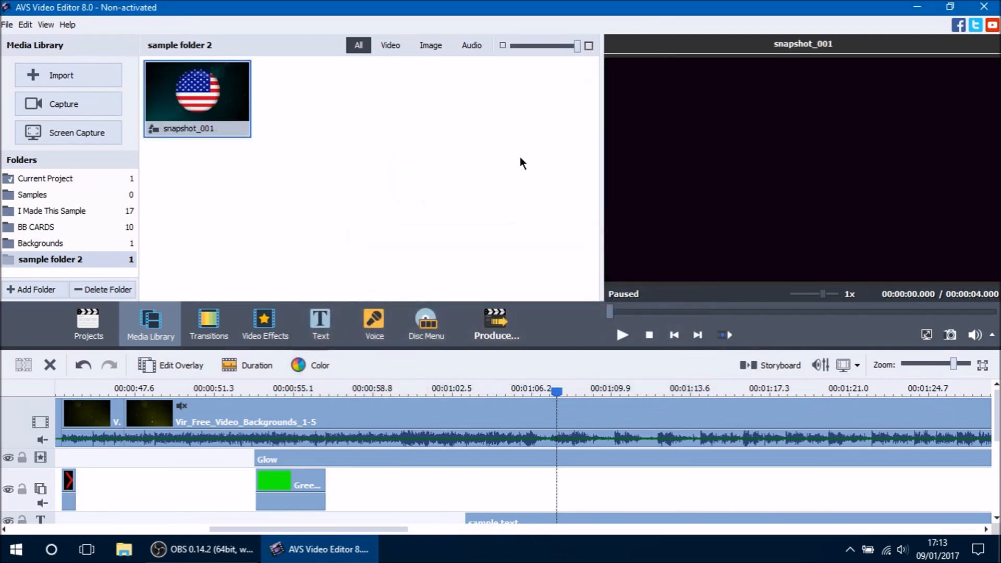
# Import the 4K Orange Glow, Red Cyan, Sparkling Green and Title Bars videos from the Video Backgrounds folder into sample folder 2.
pyautogui.click(74, 76)
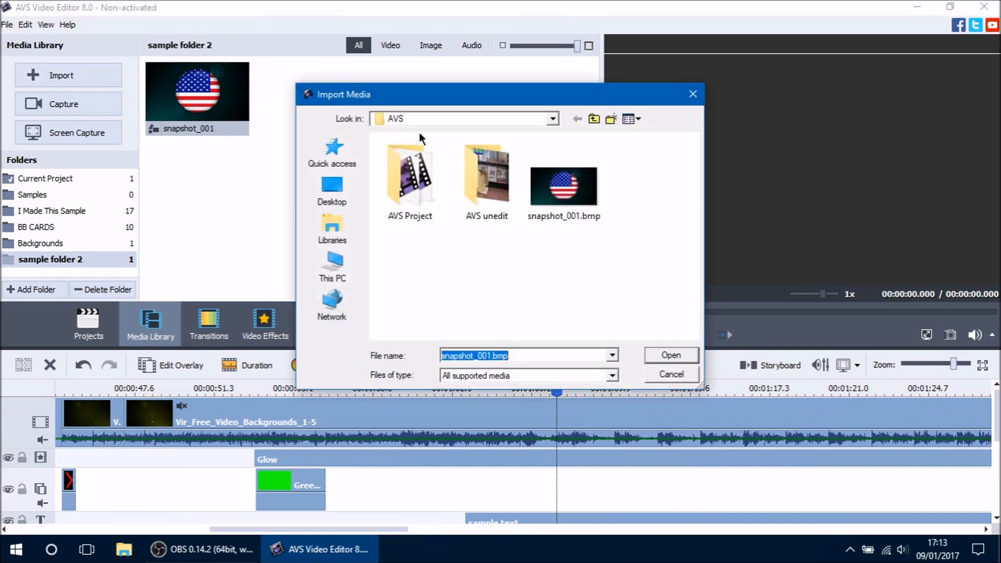
pyautogui.click(594, 119)
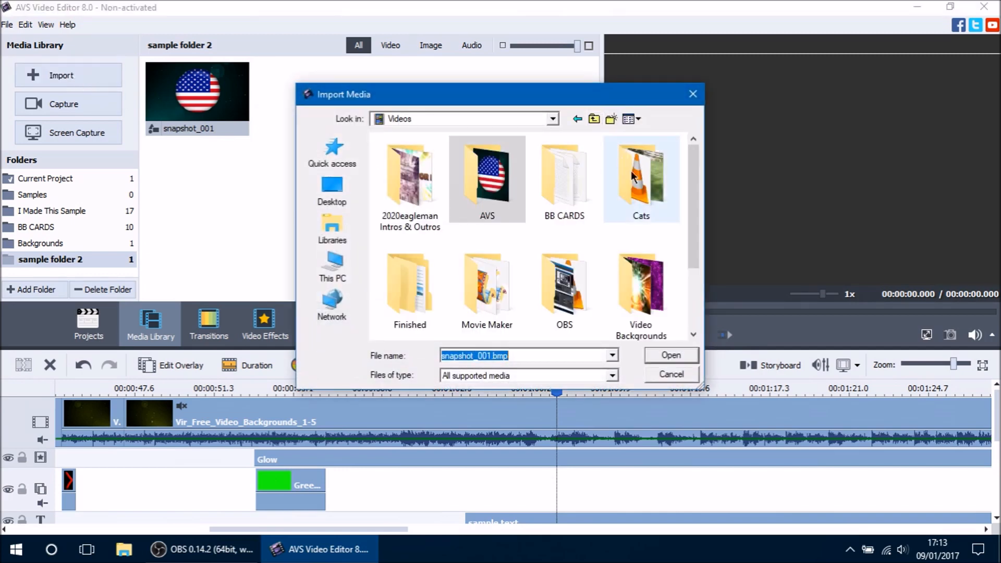
pyautogui.doubleClick(640, 289)
pyautogui.keyDown('shift'); pyautogui.click(627, 197); pyautogui.keyUp('shift')
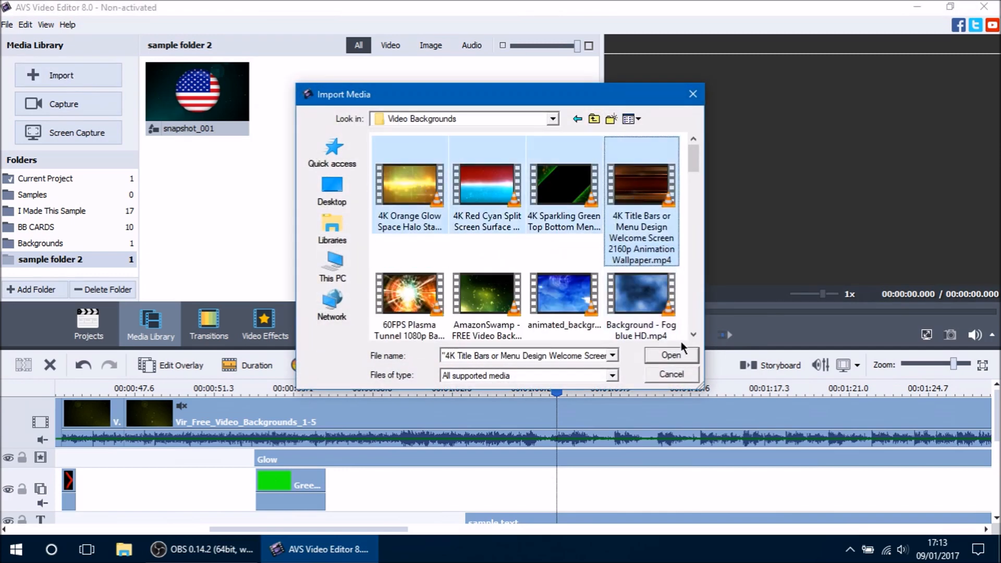
pyautogui.click(672, 355)
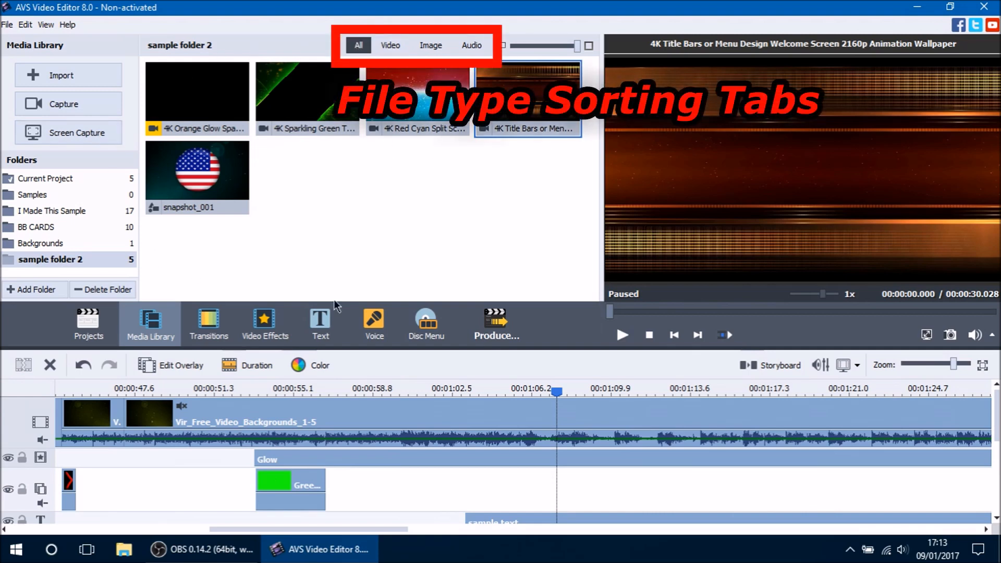
# Filter sample folder 2 by video, image and audio files in turn, and show all files again.
pyautogui.click(390, 47)
pyautogui.click(430, 47)
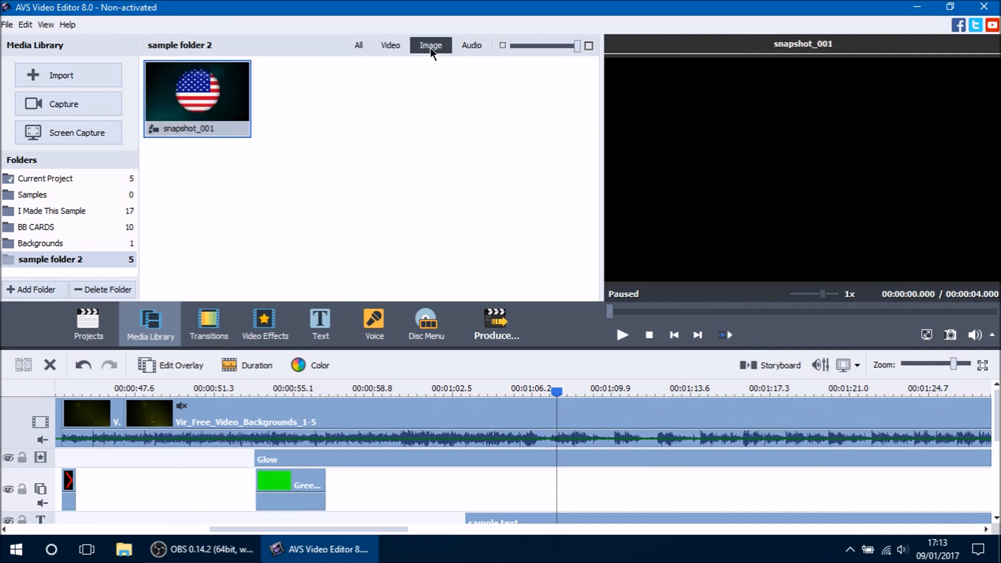
pyautogui.click(471, 47)
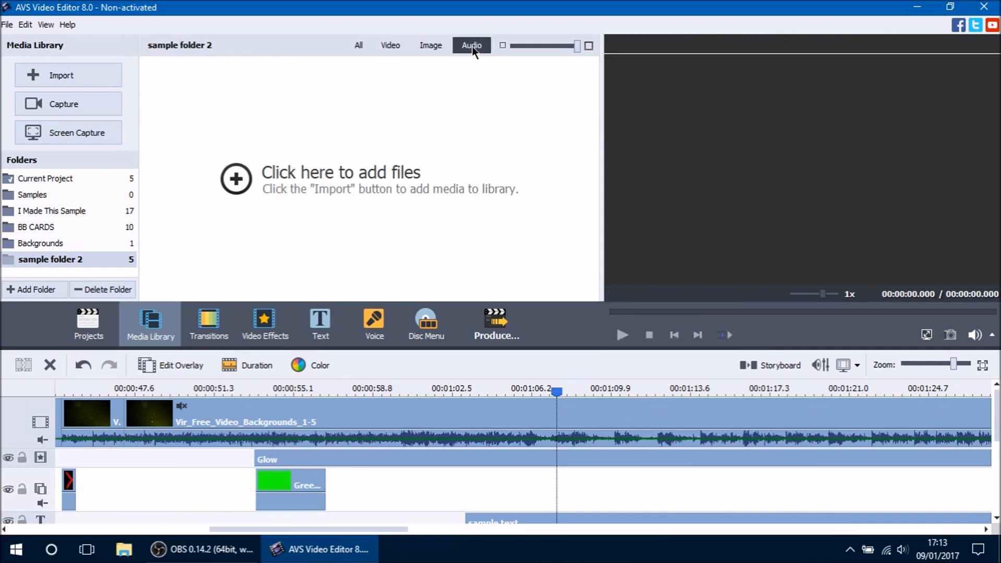
pyautogui.click(357, 46)
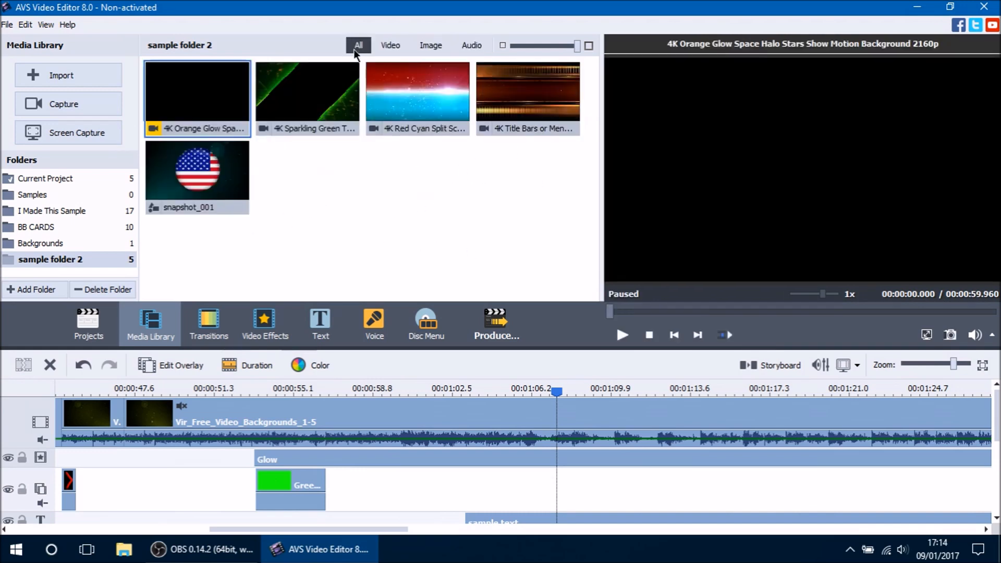
# Select the 4K Title Bars clip, shrink the library thumbnails to the detailed list and enlarge them to full size again.
pyautogui.click(577, 117)
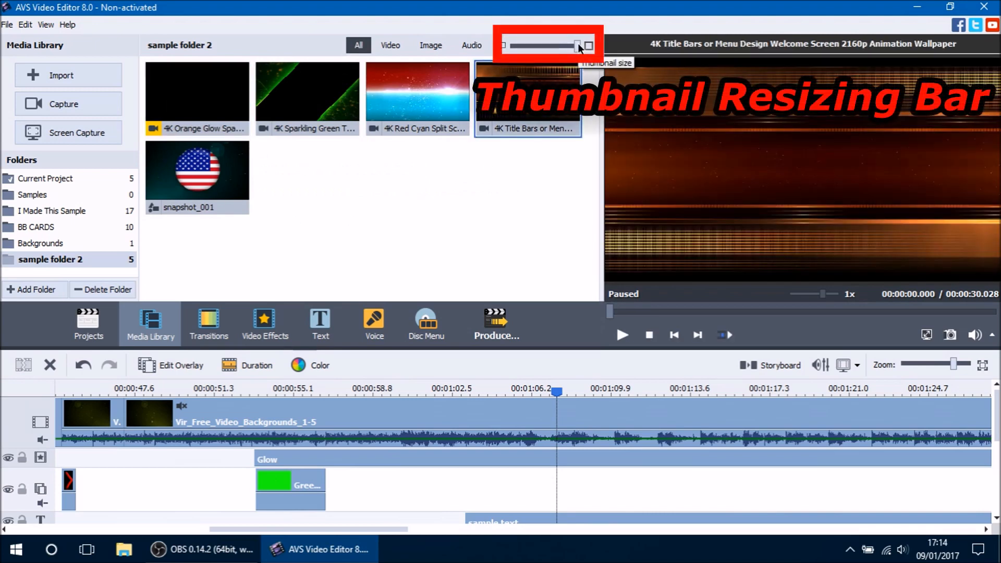
pyautogui.moveTo(579, 45); pyautogui.dragTo(502, 44)
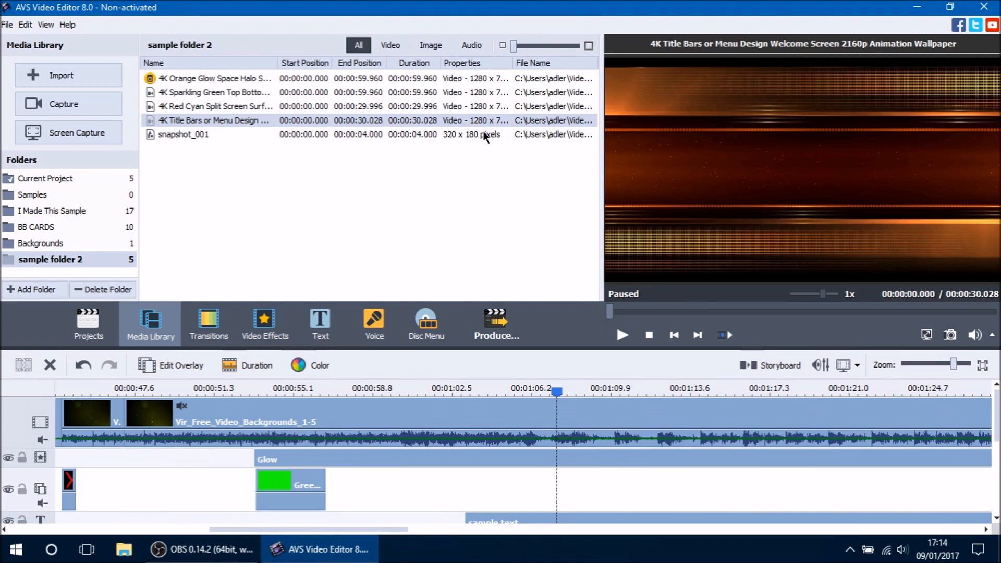
pyautogui.moveTo(513, 46); pyautogui.dragTo(573, 49)
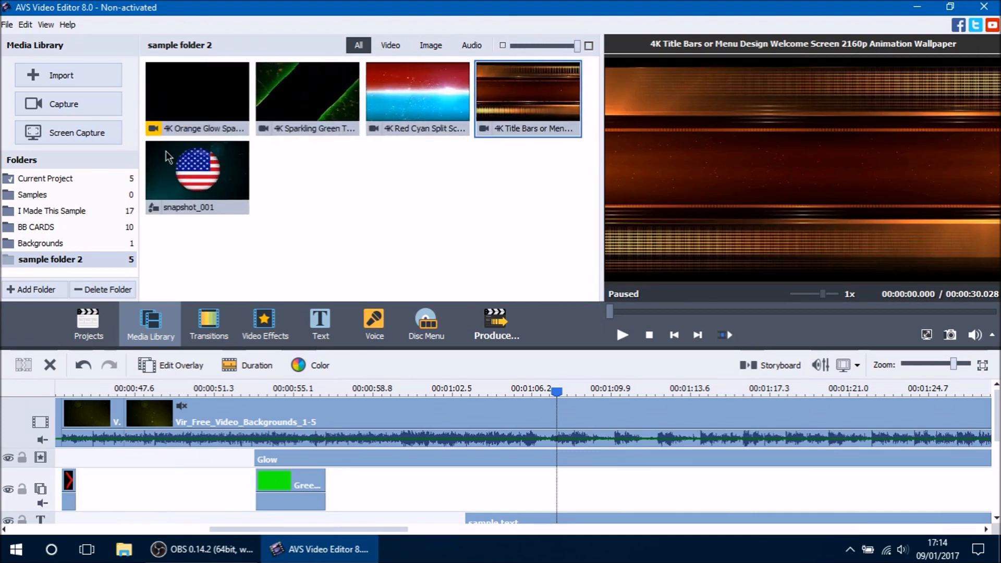
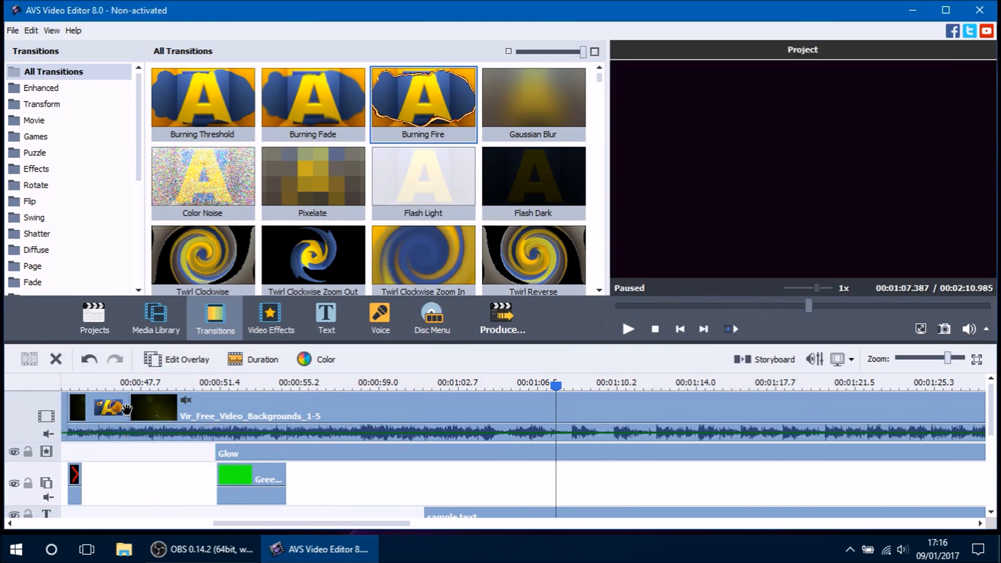
# Place the playhead on the transition at about 0:45.2 and browse the Transform, Flip and Stretch transition categories.
pyautogui.moveTo(90, 388)
pyautogui.mouseDown()
pyautogui.moveTo(139, 390)
pyautogui.moveTo(91, 392)
pyautogui.mouseUp()
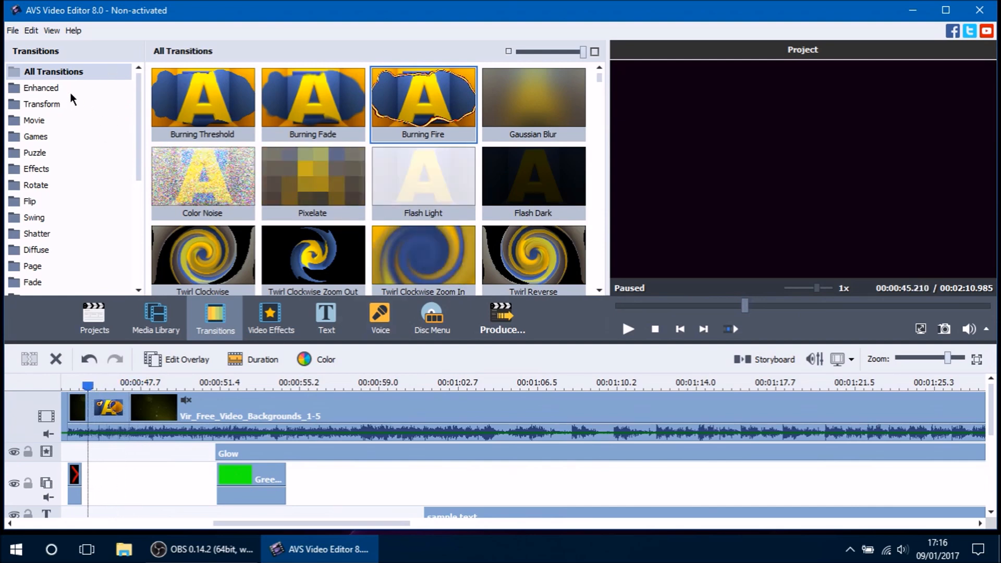
pyautogui.click(51, 105)
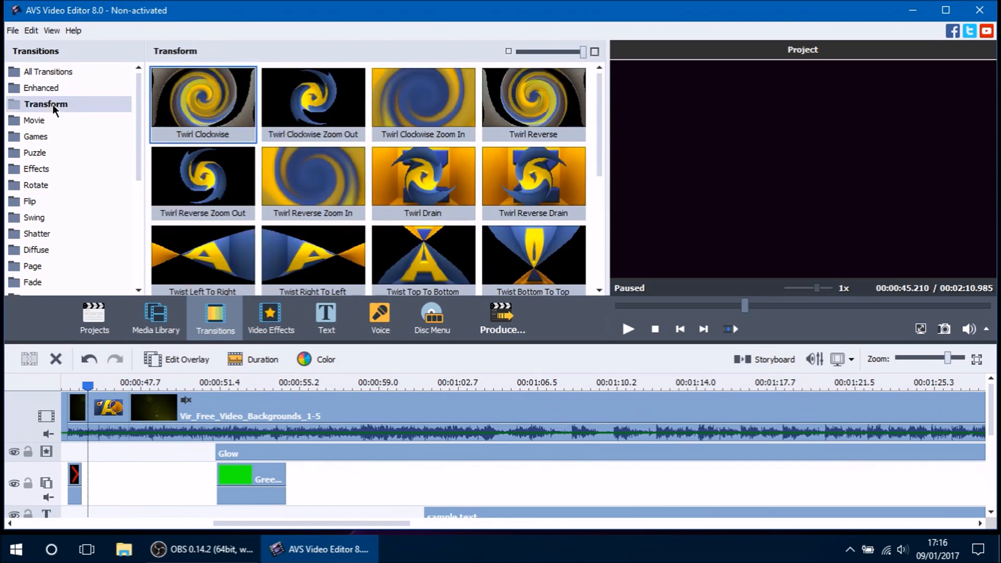
pyautogui.click(48, 201)
pyautogui.scroll(-5, 67, 224)
pyautogui.click(63, 220)
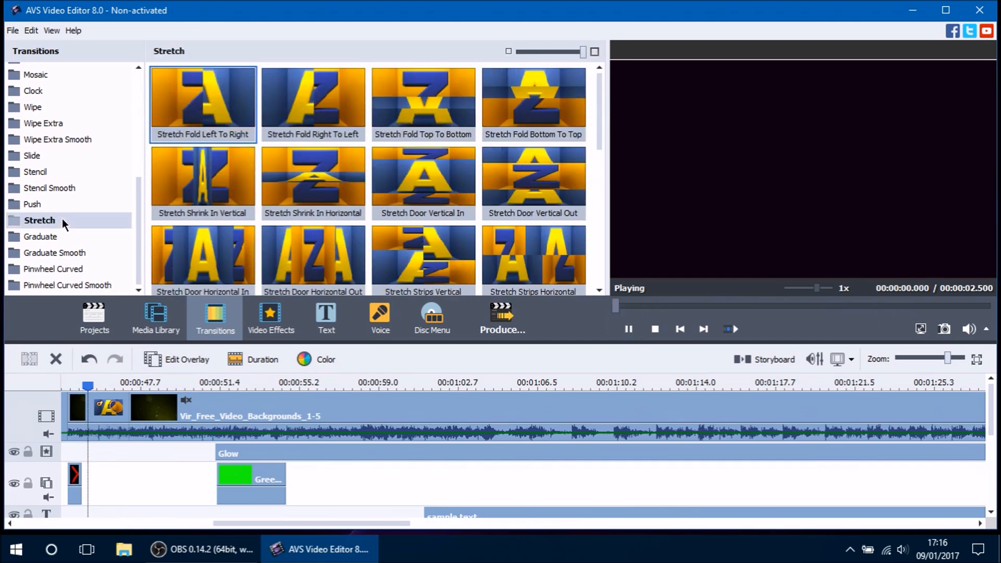
# Show all transitions, and open the full collection of video effects to browse it.
pyautogui.scroll(5, 64, 222)
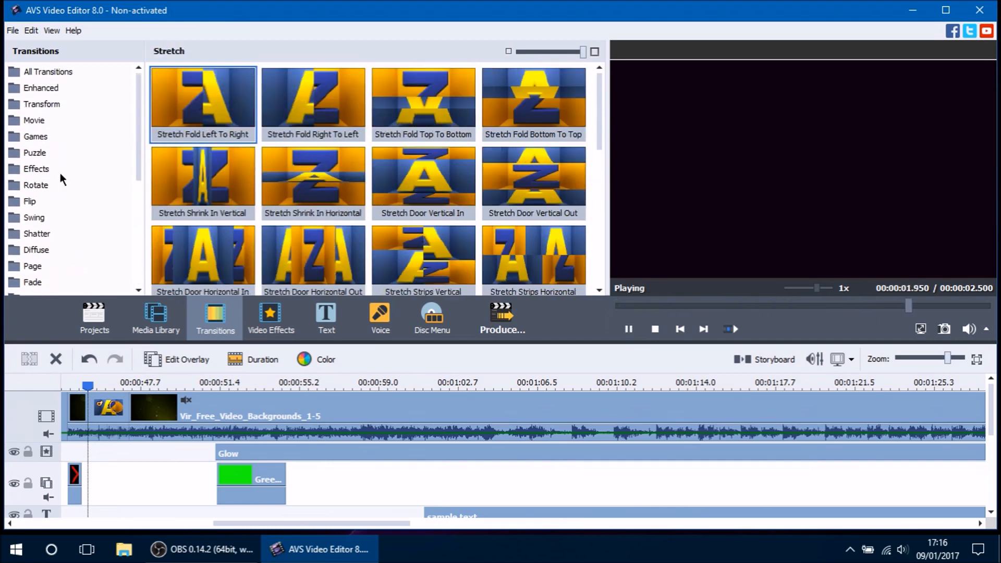
pyautogui.click(436, 195)
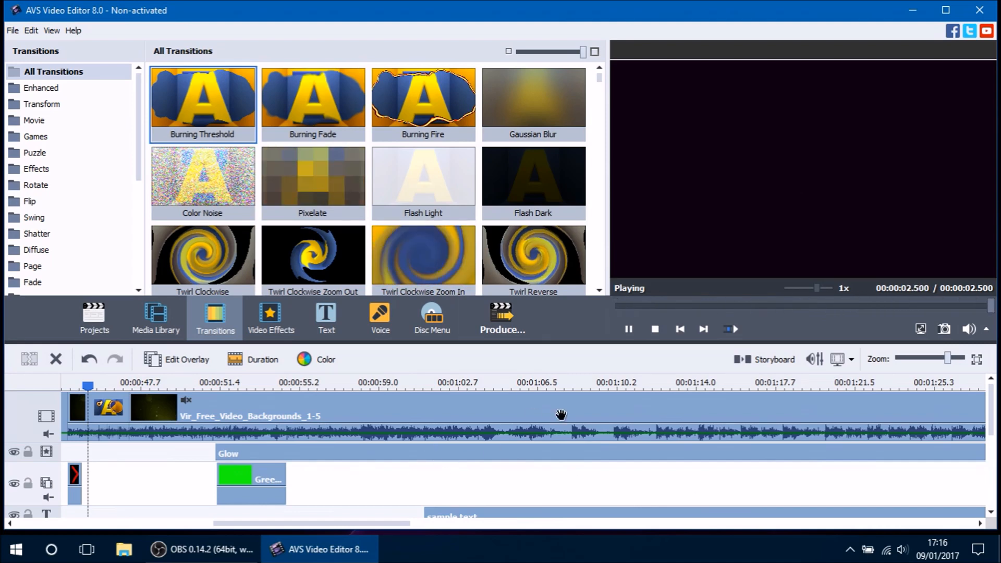
pyautogui.click(279, 328)
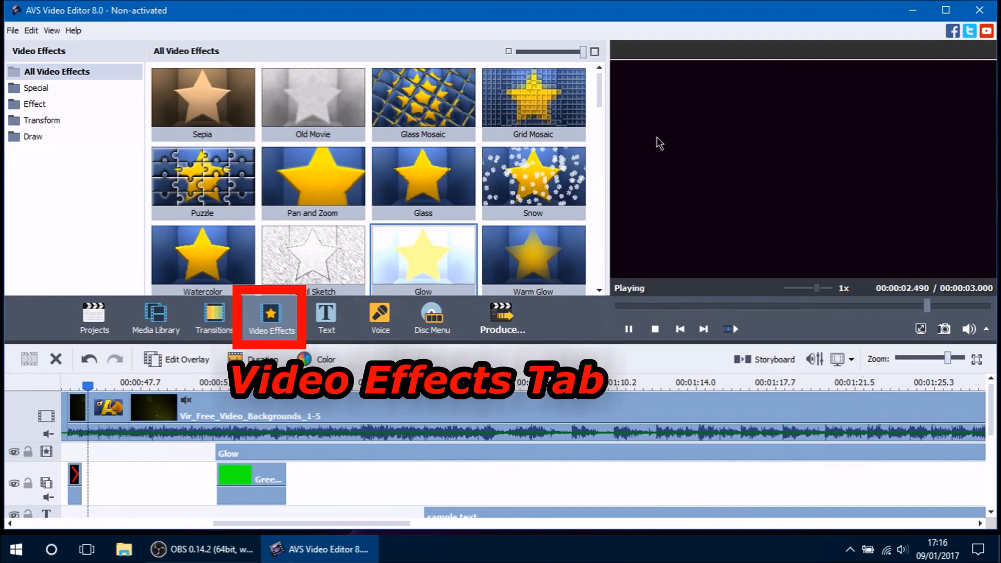
pyautogui.moveTo(600, 94)
pyautogui.mouseDown()
pyautogui.moveTo(599, 286)
pyautogui.moveTo(599, 95)
pyautogui.mouseUp()
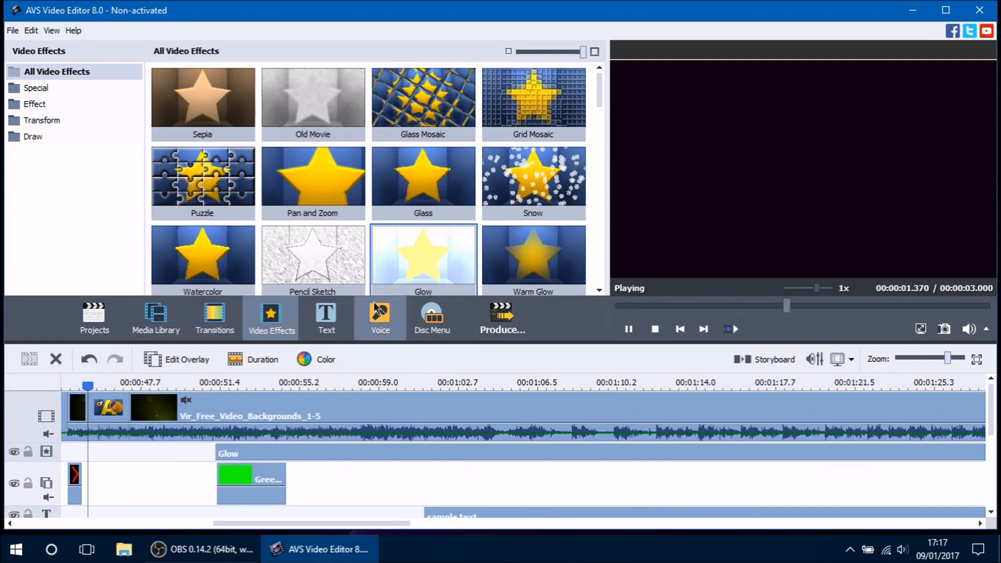
# Add the Pan and Zoom effect to the effects track just before Glow and move the playhead to about 0:50.2.
pyautogui.click(327, 192)
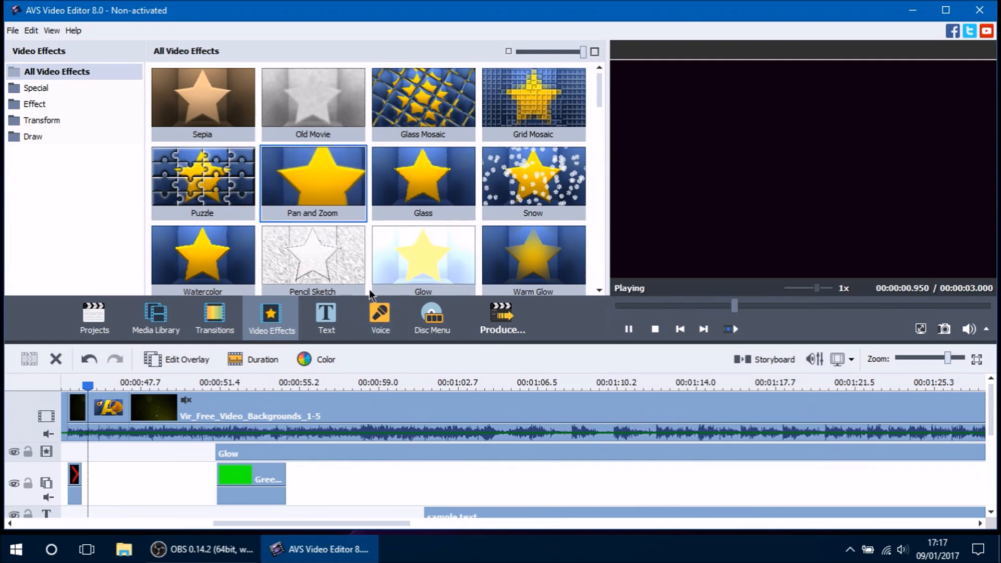
pyautogui.moveTo(330, 173); pyautogui.dragTo(164, 455)
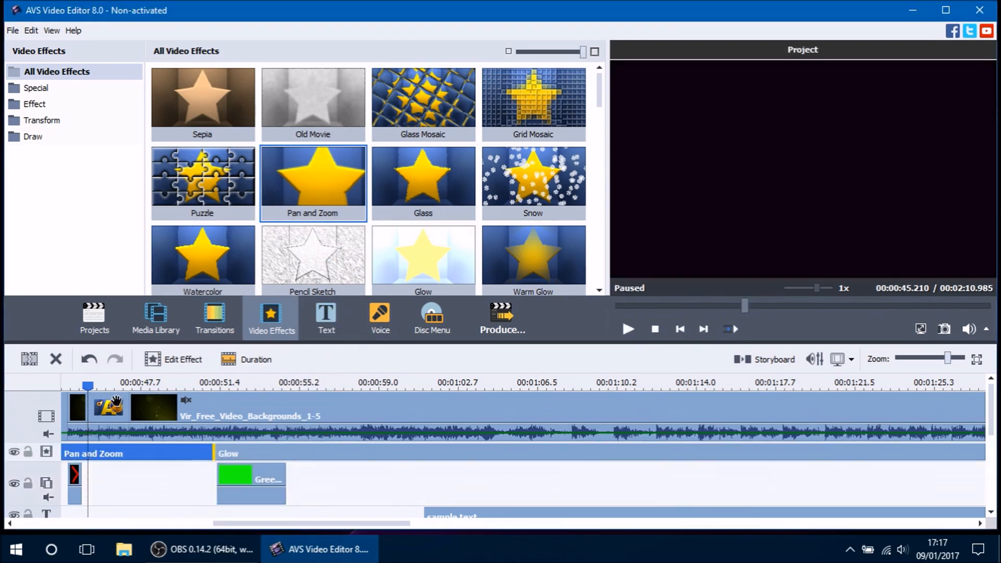
pyautogui.moveTo(88, 385); pyautogui.dragTo(193, 388)
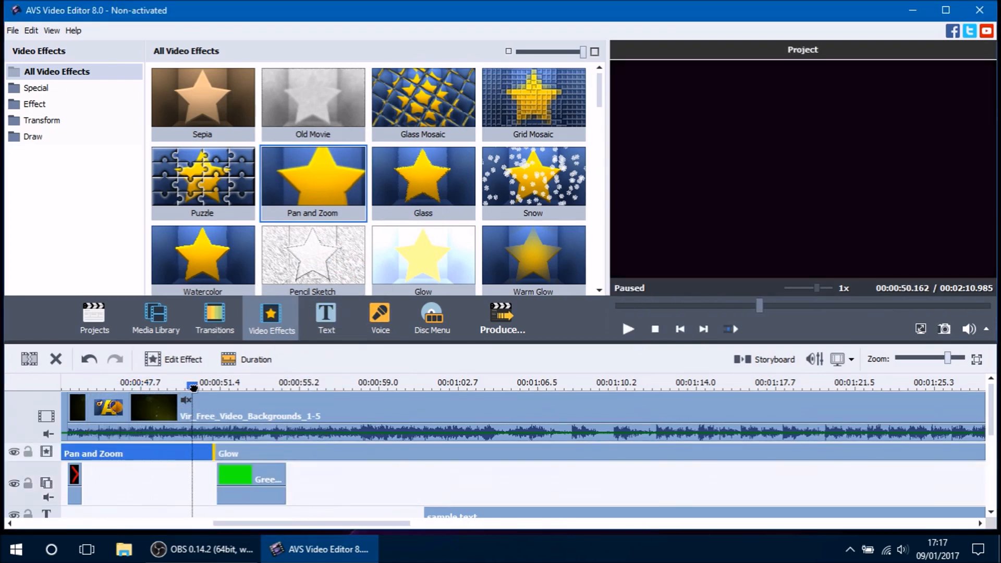
# Browse the Special, Effect, Transform and Draw video effect categories, and look through all video effects.
pyautogui.click(48, 89)
pyautogui.click(44, 106)
pyautogui.click(47, 121)
pyautogui.click(50, 138)
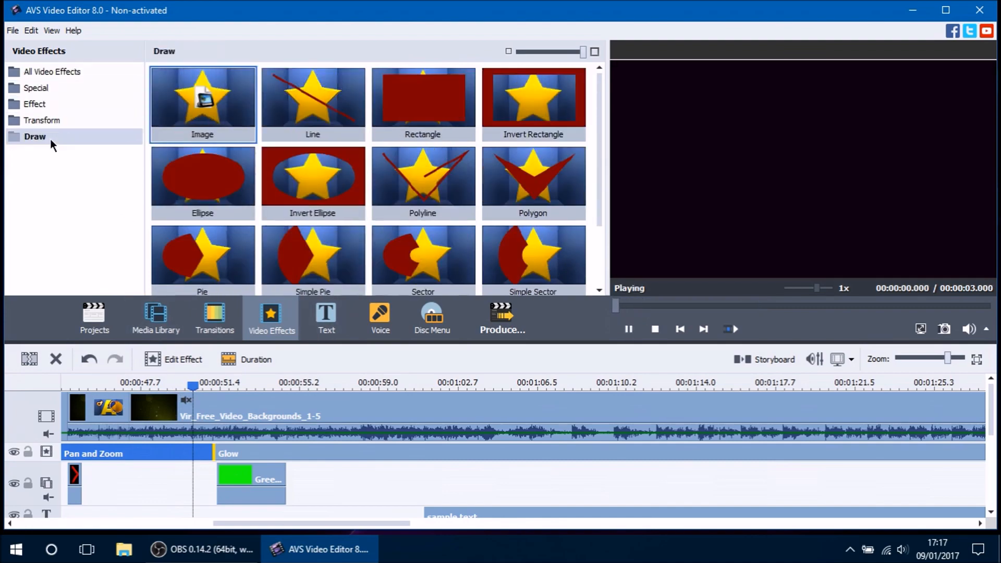
pyautogui.click(60, 75)
pyautogui.scroll(-10, 415, 183)
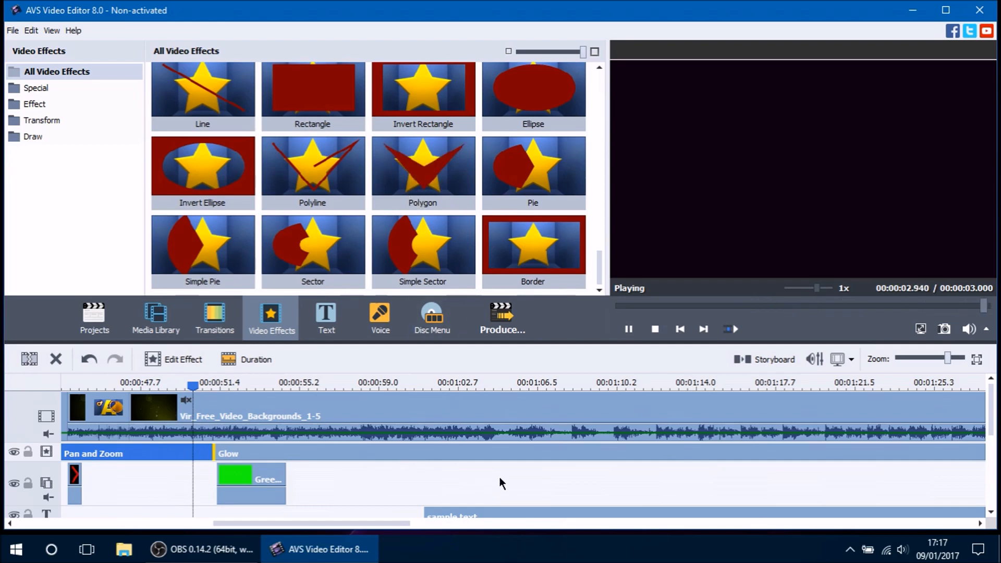
# Examine the text presets in the Titles, Simple and Animation categories and in the list of all text types.
pyautogui.scroll(-2, 499, 475)
pyautogui.scroll(-2, 499, 474)
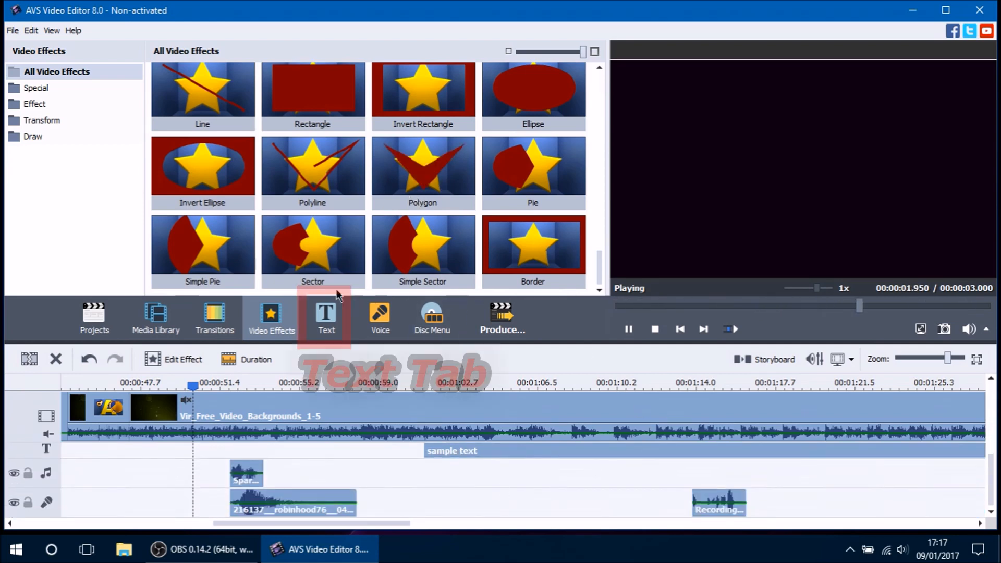
pyautogui.click(327, 316)
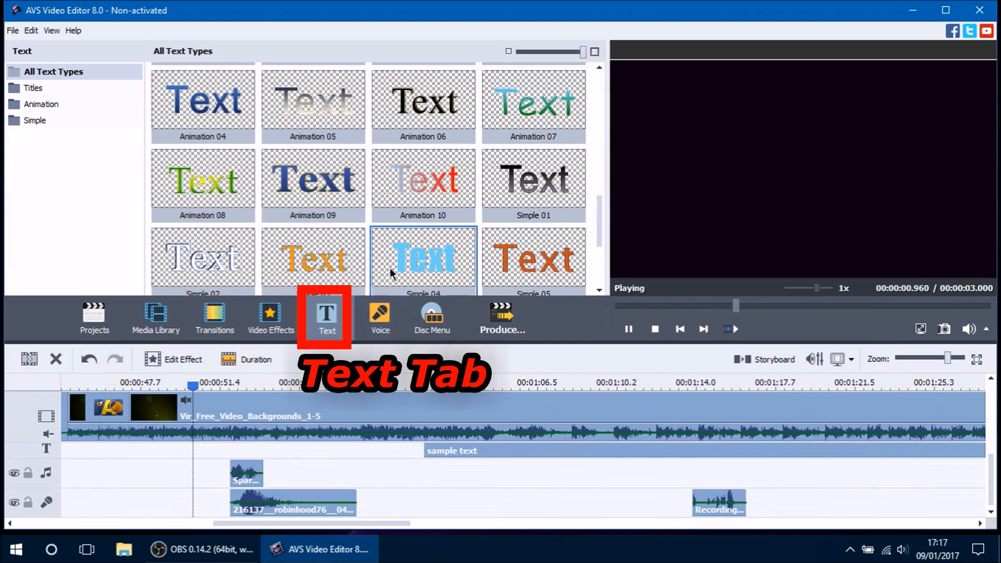
pyautogui.scroll(6, 408, 220)
pyautogui.click(46, 89)
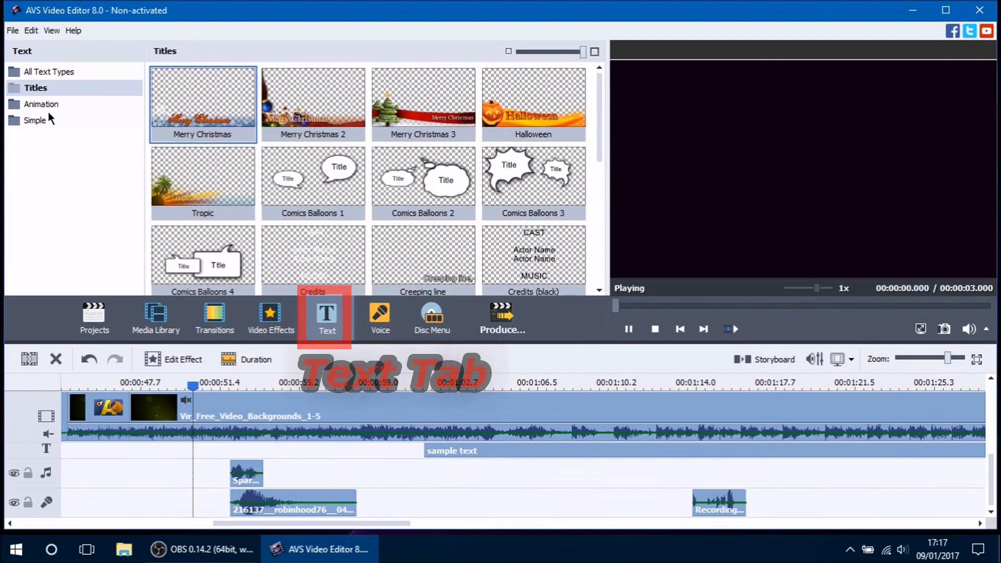
pyautogui.click(49, 120)
pyautogui.click(52, 103)
pyautogui.click(46, 88)
pyautogui.click(47, 71)
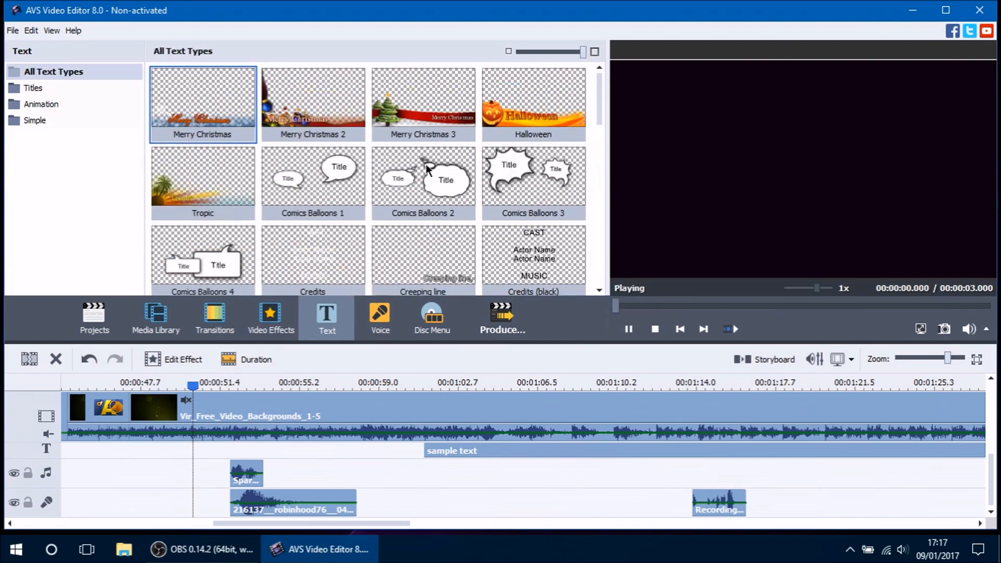
pyautogui.scroll(-10, 483, 170)
pyautogui.scroll(10, 433, 237)
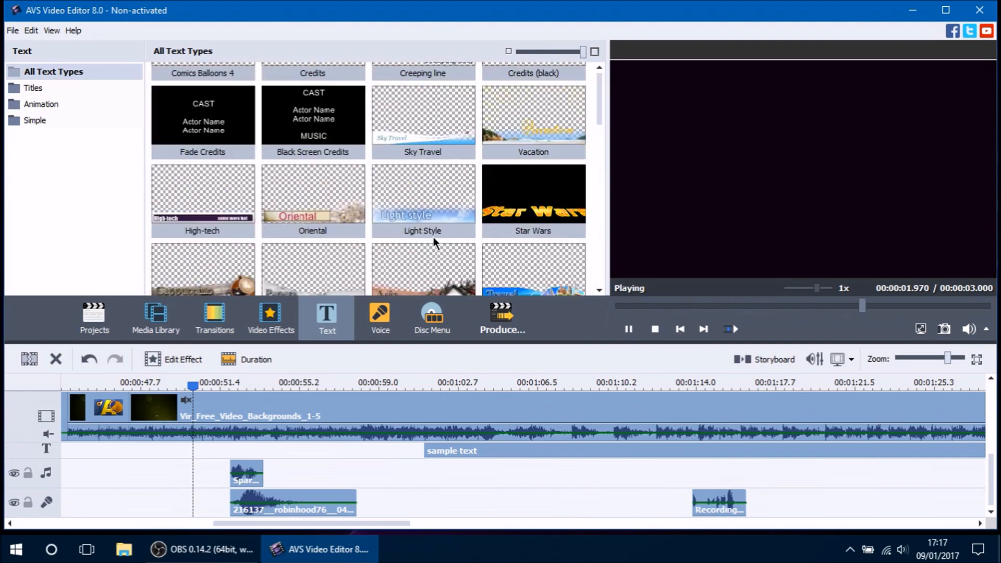
# Add the Simple 04 text preset to the text track directly before the "sample text" clip.
pyautogui.scroll(-9, 434, 236)
pyautogui.scroll(-1, 449, 231)
pyautogui.click(426, 99)
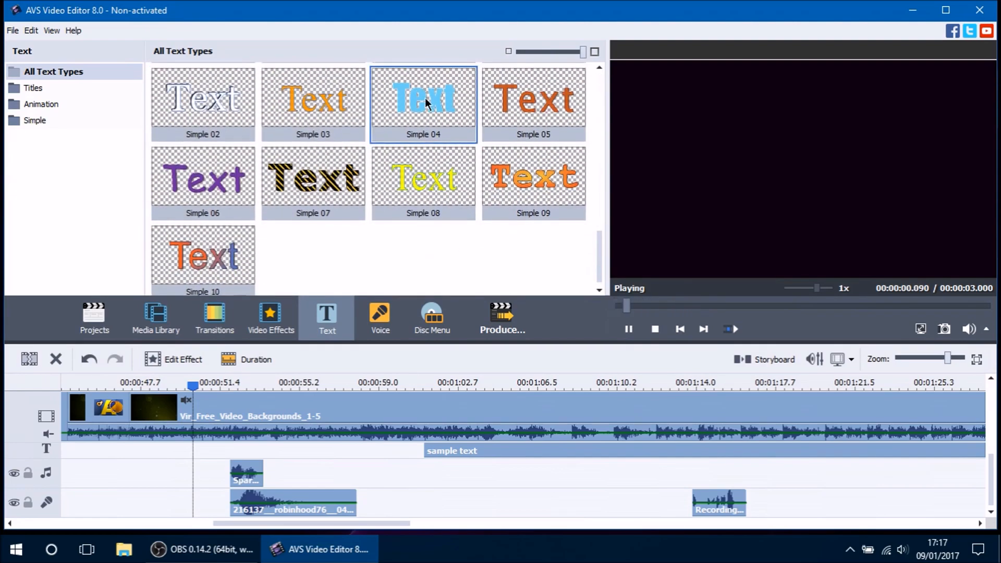
pyautogui.moveTo(440, 103); pyautogui.dragTo(372, 451)
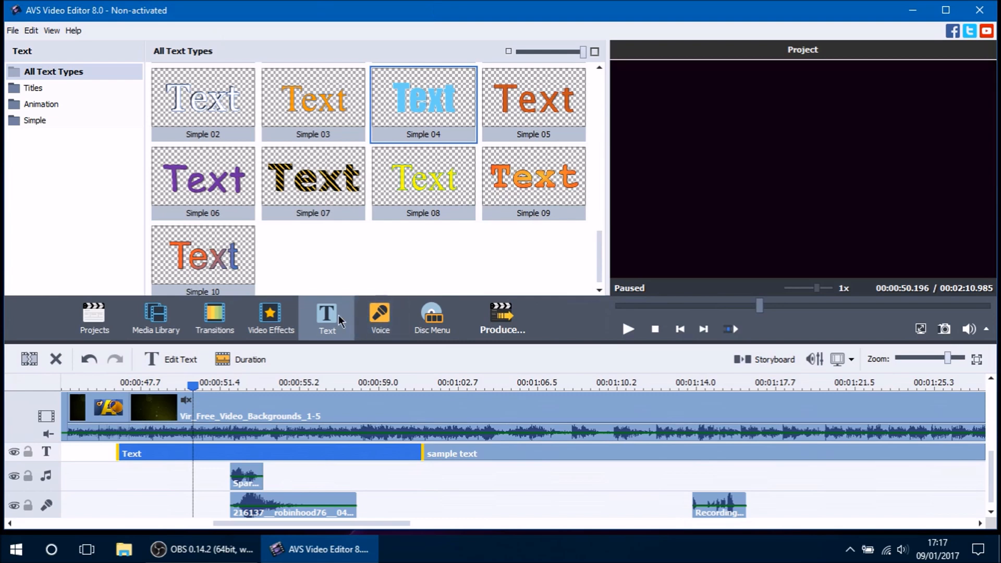
# Review the voice recording settings for volume, format, options and source.
pyautogui.click(390, 315)
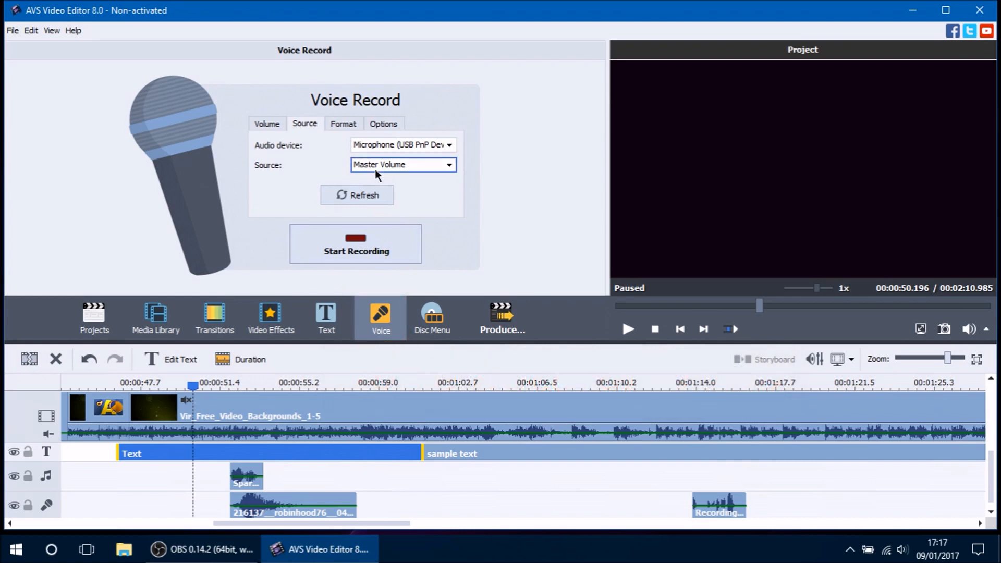
pyautogui.click(269, 124)
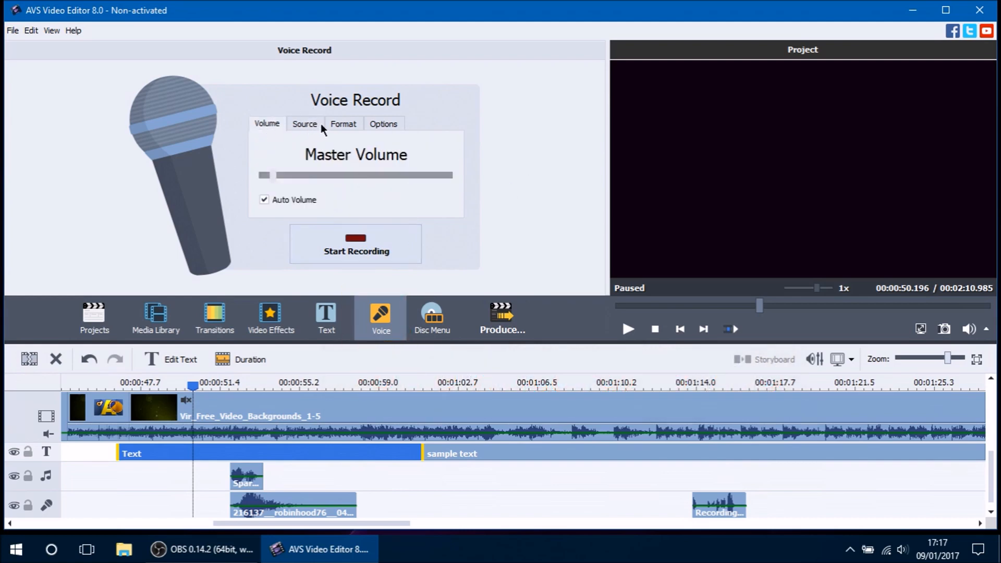
pyautogui.click(343, 124)
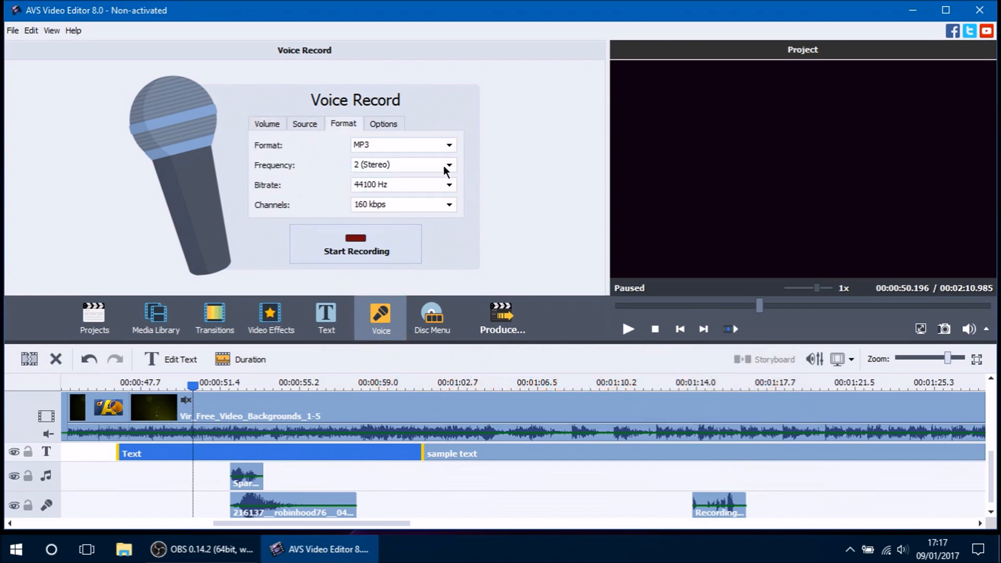
pyautogui.click(391, 126)
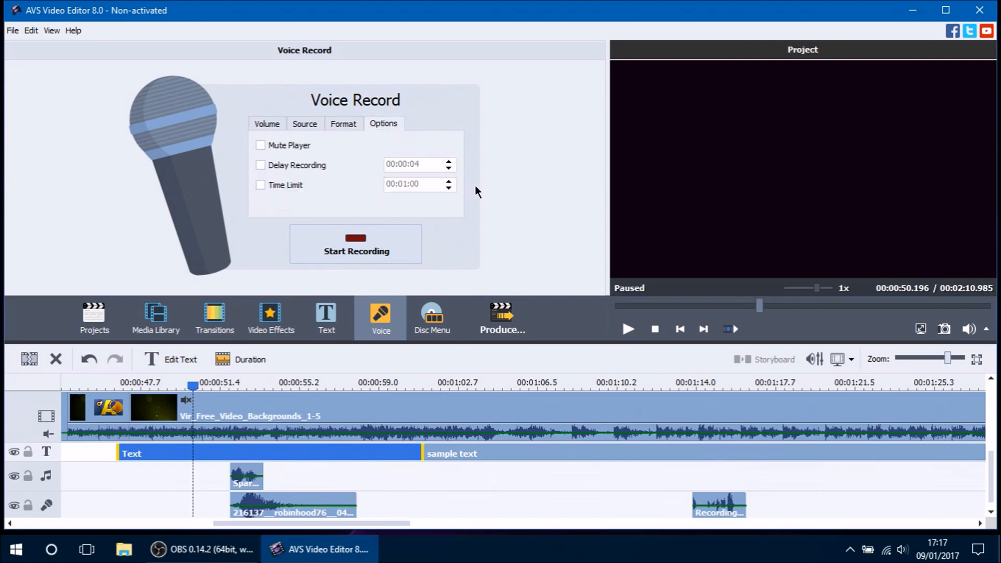
pyautogui.click(306, 125)
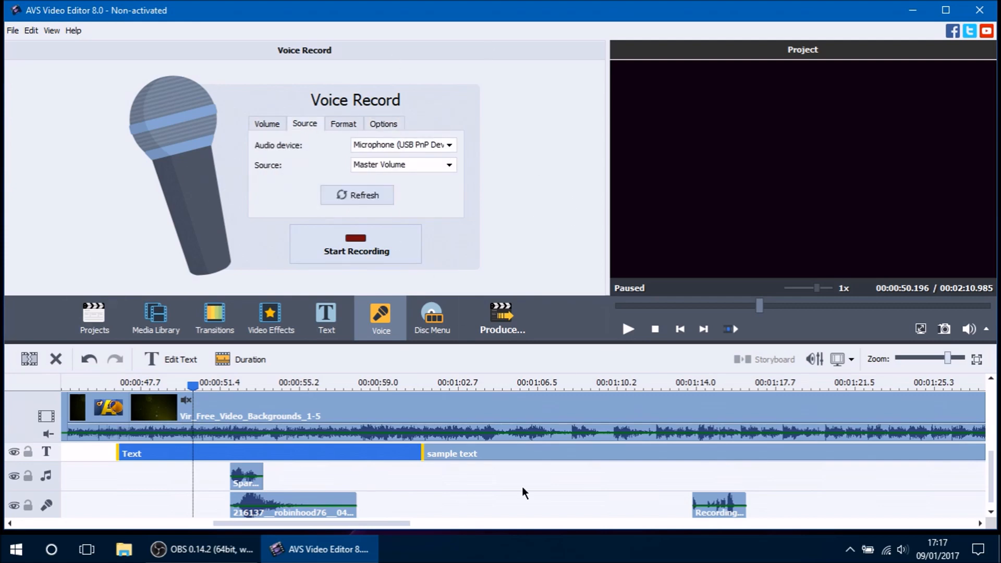
# Browse the disc menu styles, try the Child style while declining its preset pack download, and return to the media library.
pyautogui.click(439, 323)
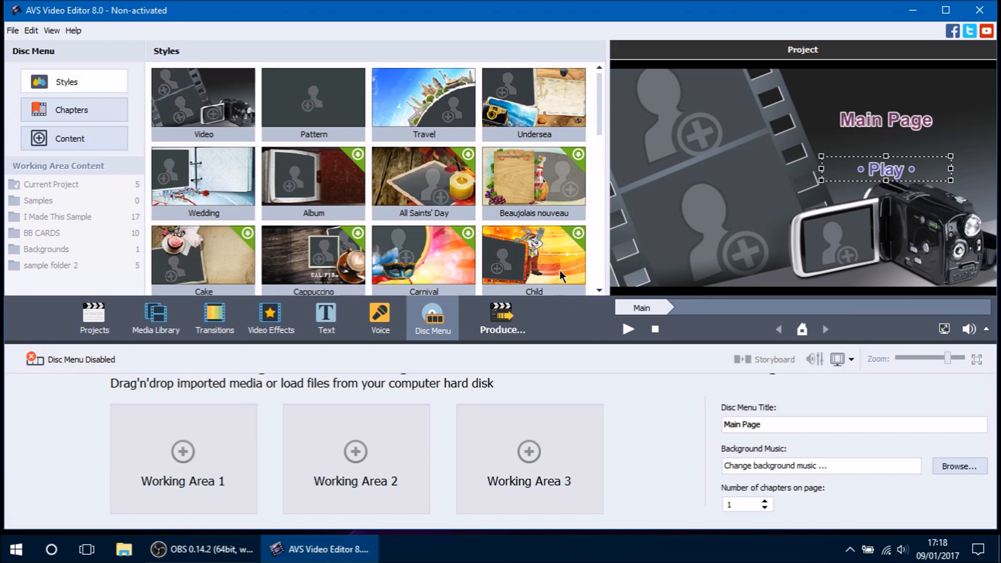
pyautogui.click(895, 124)
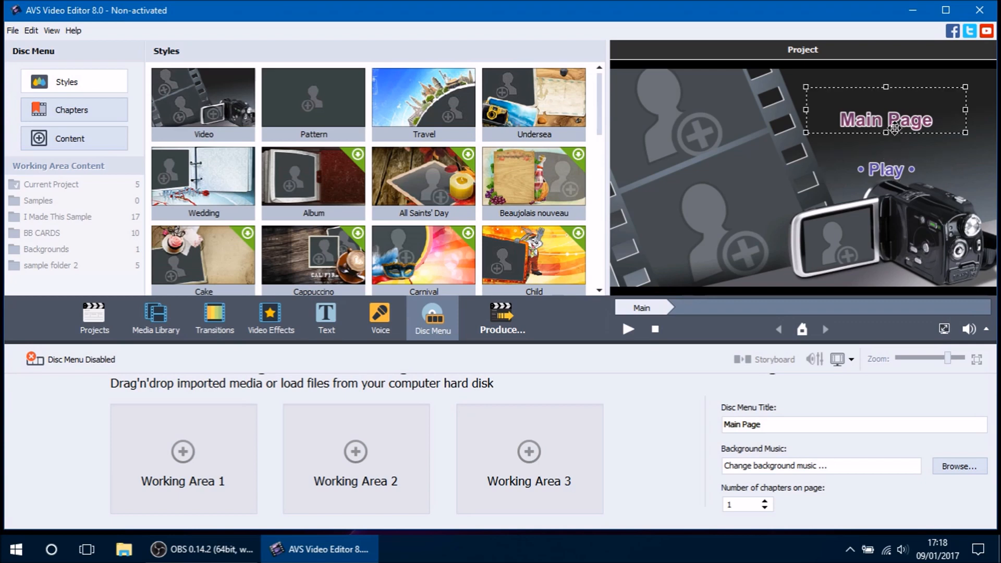
pyautogui.scroll(-1, 535, 267)
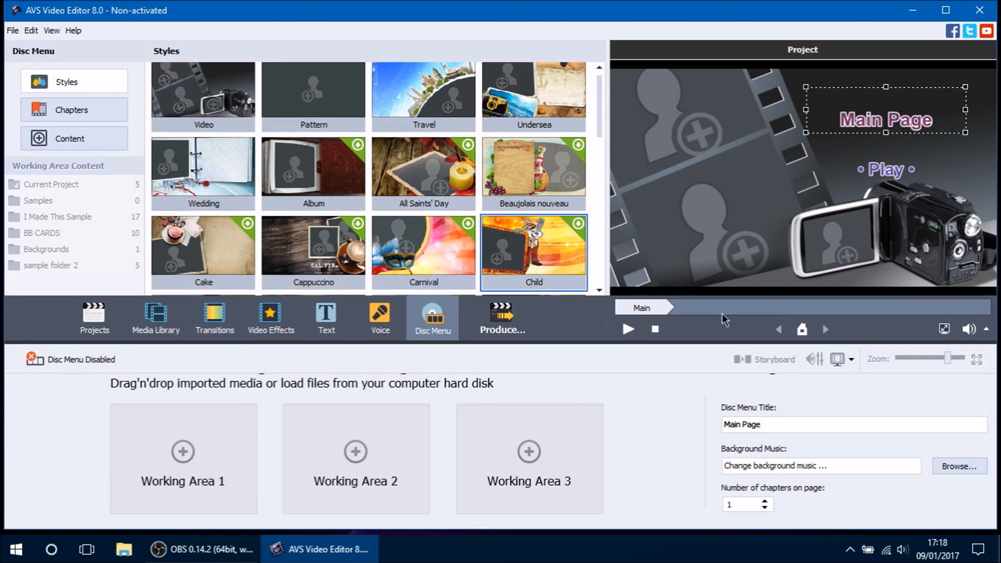
pyautogui.click(543, 261)
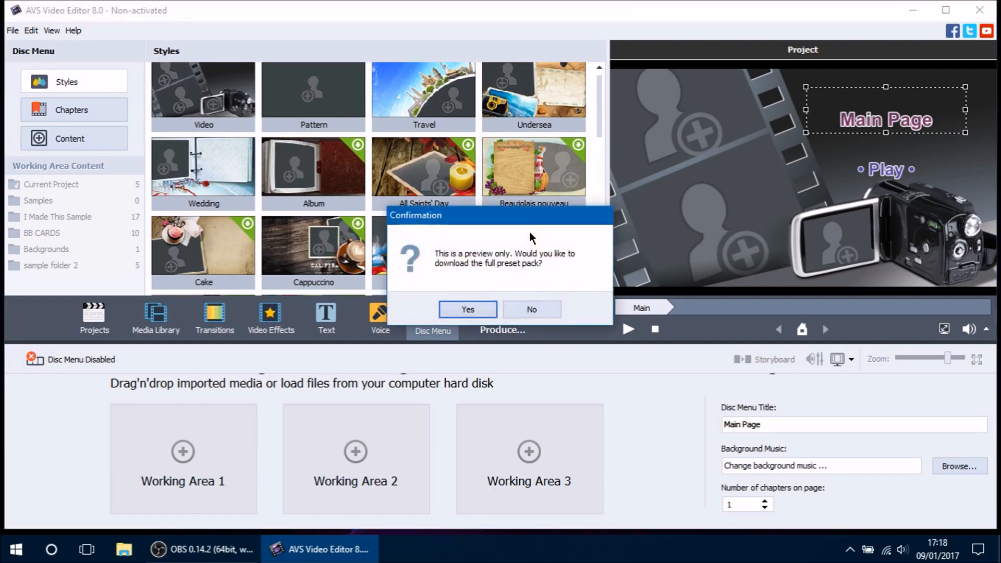
pyautogui.click(531, 309)
pyautogui.moveTo(597, 112); pyautogui.dragTo(450, 366)
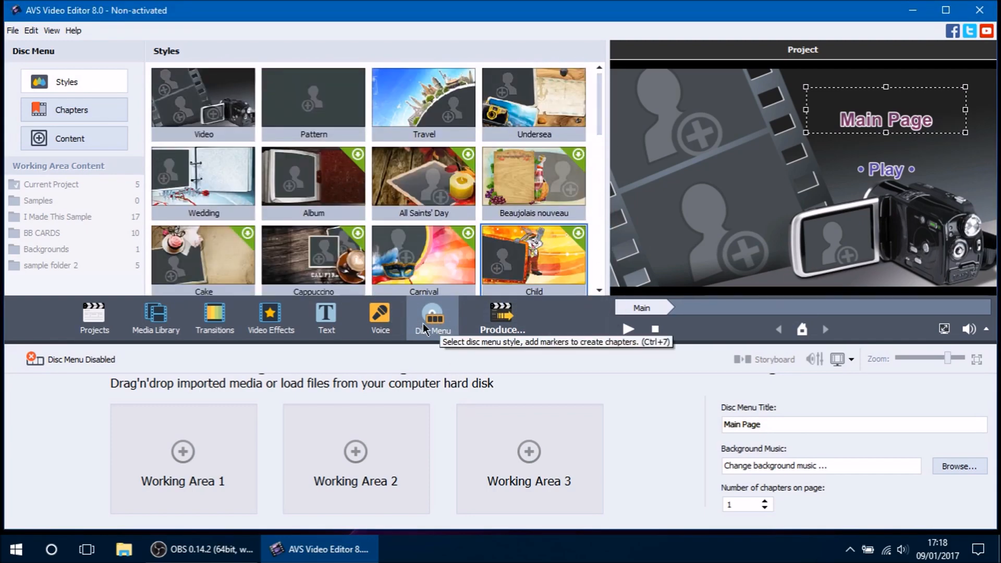
pyautogui.click(156, 317)
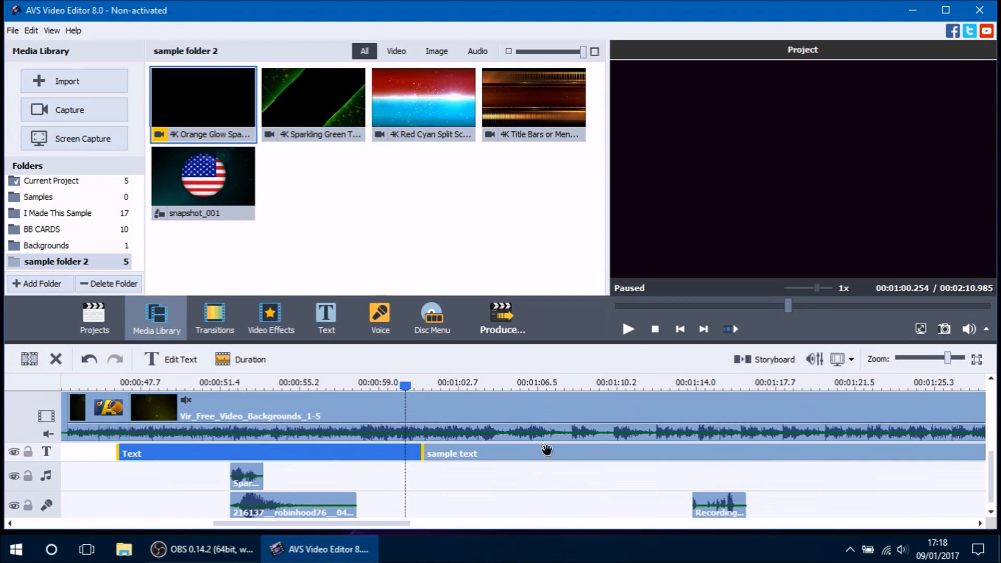
# Start producing the project as an MP4 file and set the frame rate to 30 fps in the advanced configuration.
pyautogui.click(521, 313)
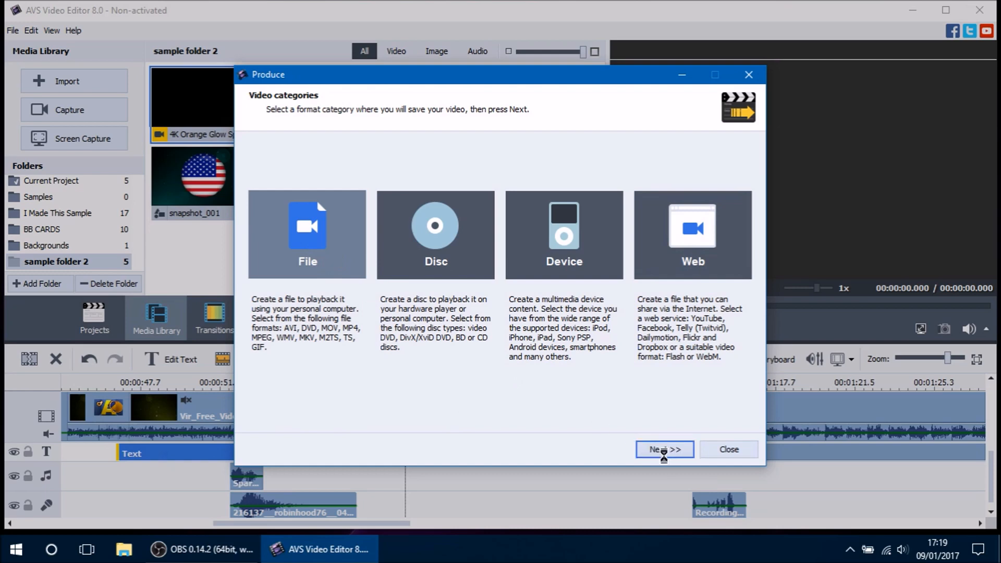
pyautogui.click(668, 450)
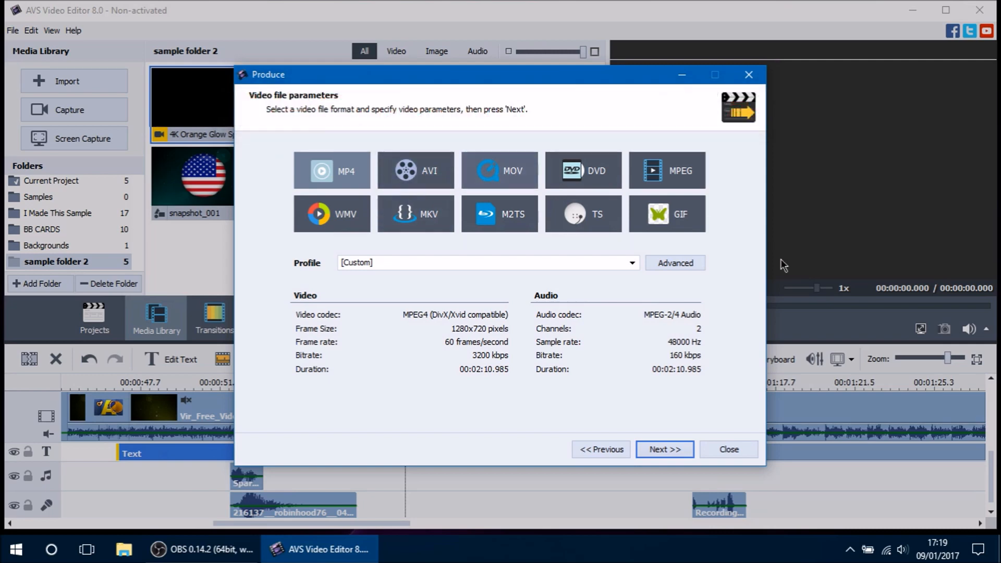
pyautogui.click(670, 263)
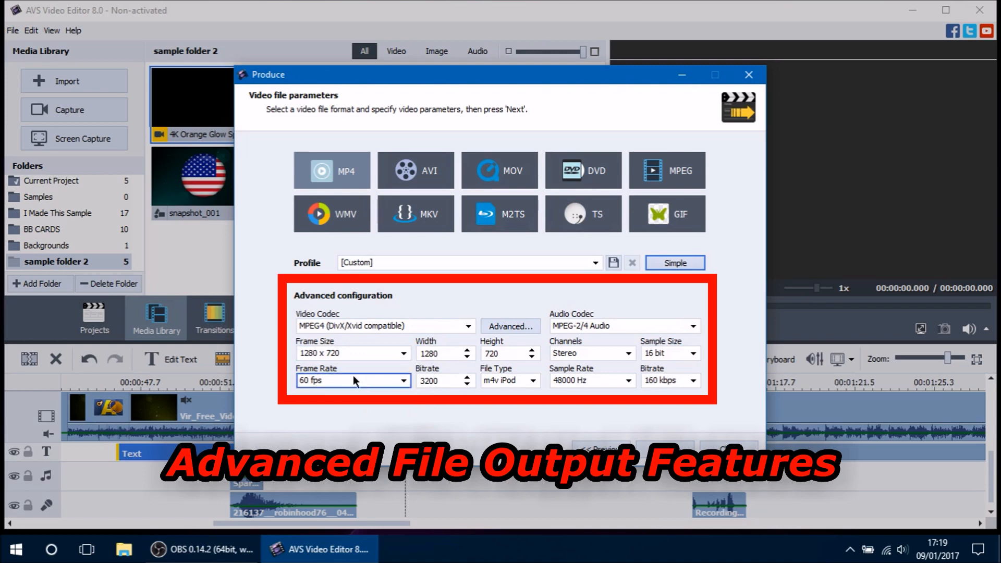
pyautogui.click(404, 381)
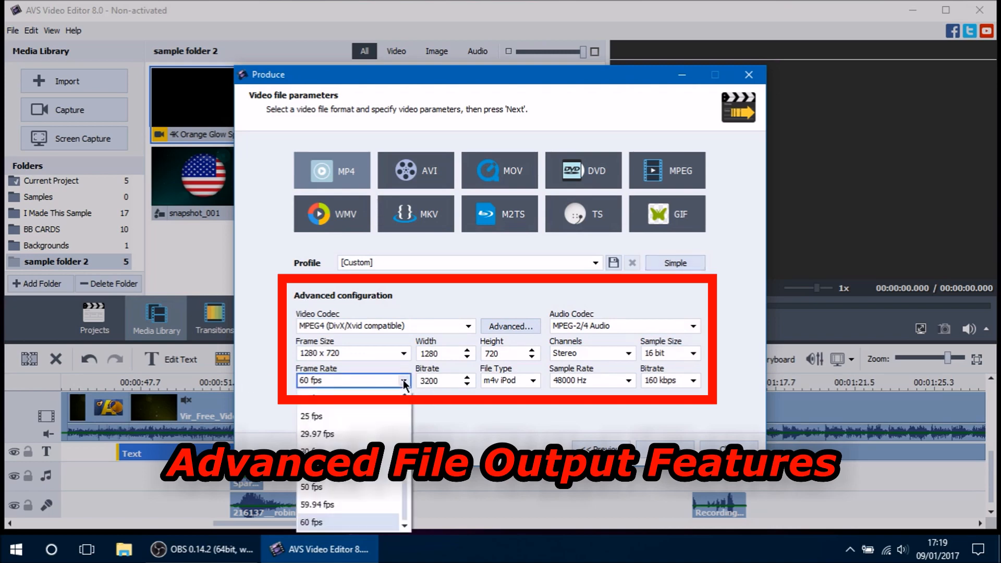
pyautogui.click(348, 451)
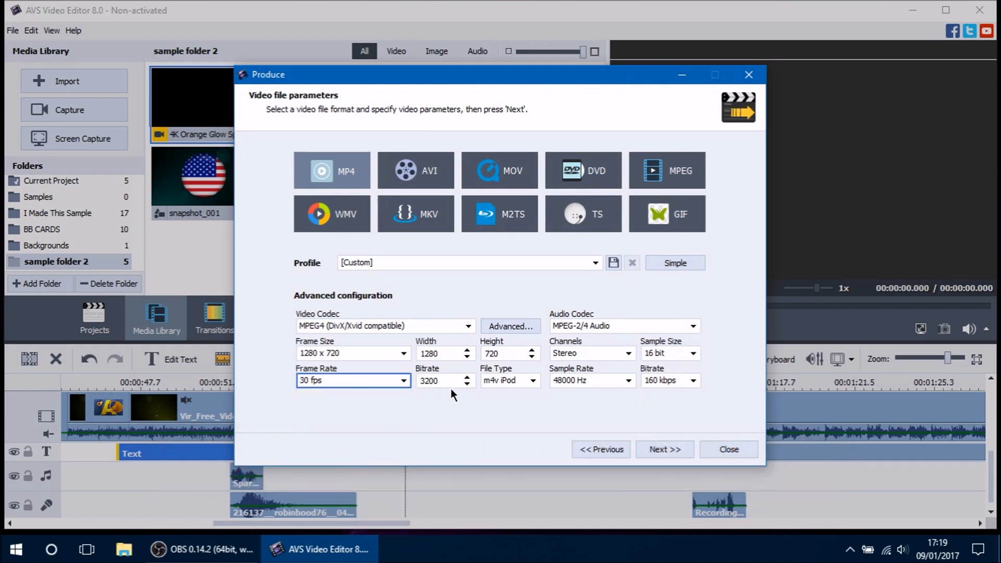
# Apply the Apple iPhone SE/5s/5c/5 - HD output profile (H.264, 1280x720, 30 fps) to the MP4 file.
pyautogui.click(468, 326)
pyautogui.click(474, 299)
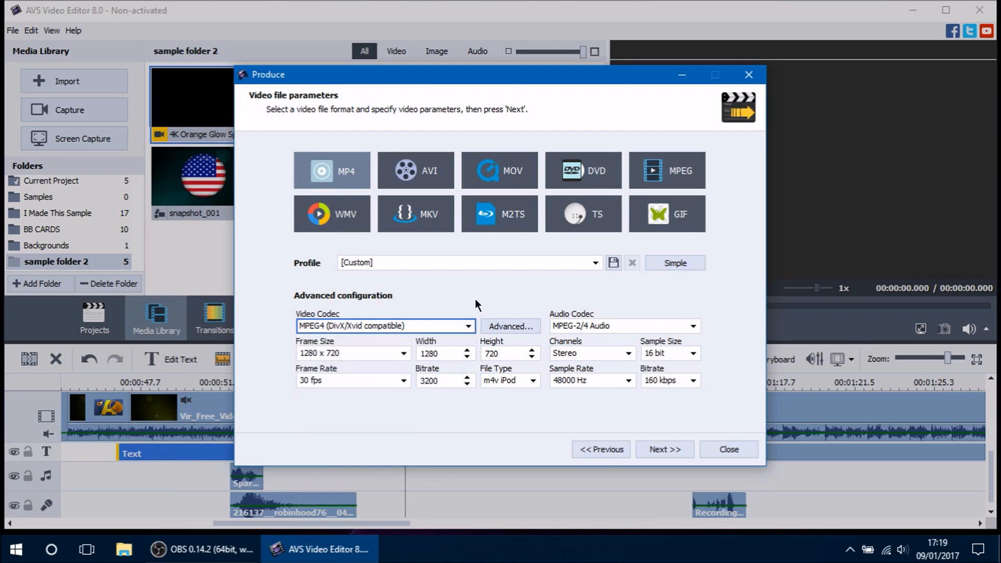
pyautogui.click(595, 262)
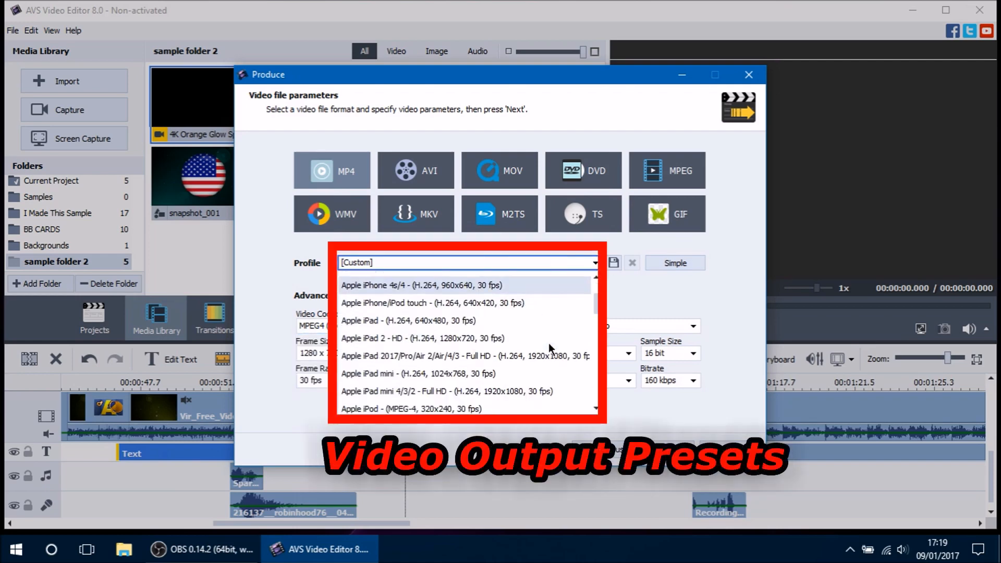
pyautogui.scroll(-10, 542, 352)
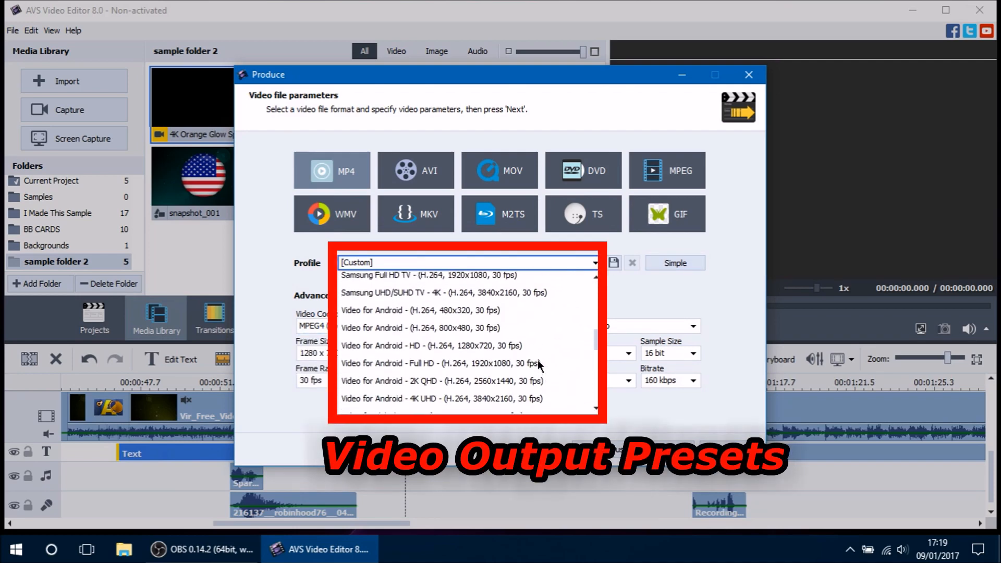
pyautogui.scroll(10, 537, 360)
pyautogui.click(448, 293)
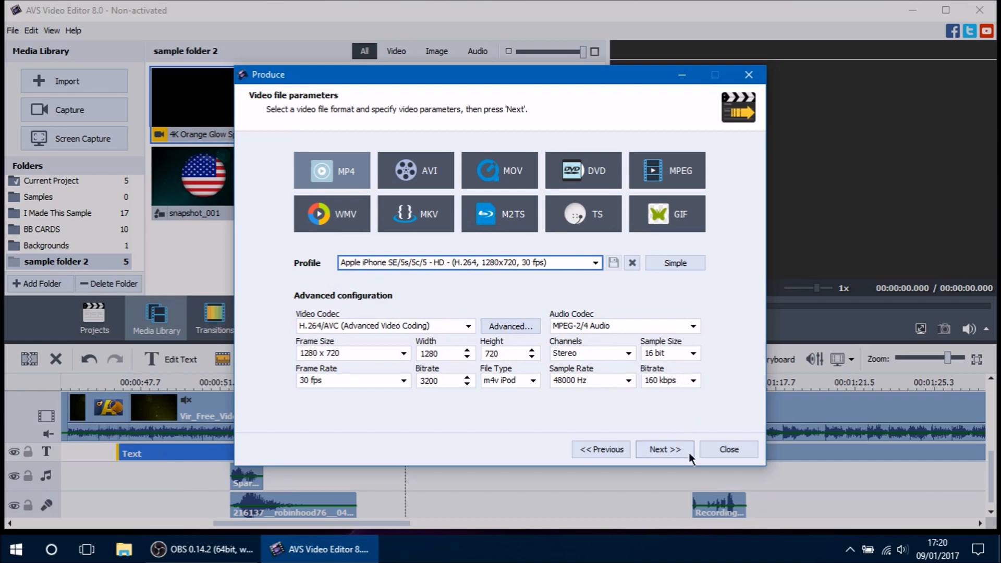
# Proceed to the movie creation settings, name the output "sample video" and keep Do nothing as the final action.
pyautogui.click(665, 449)
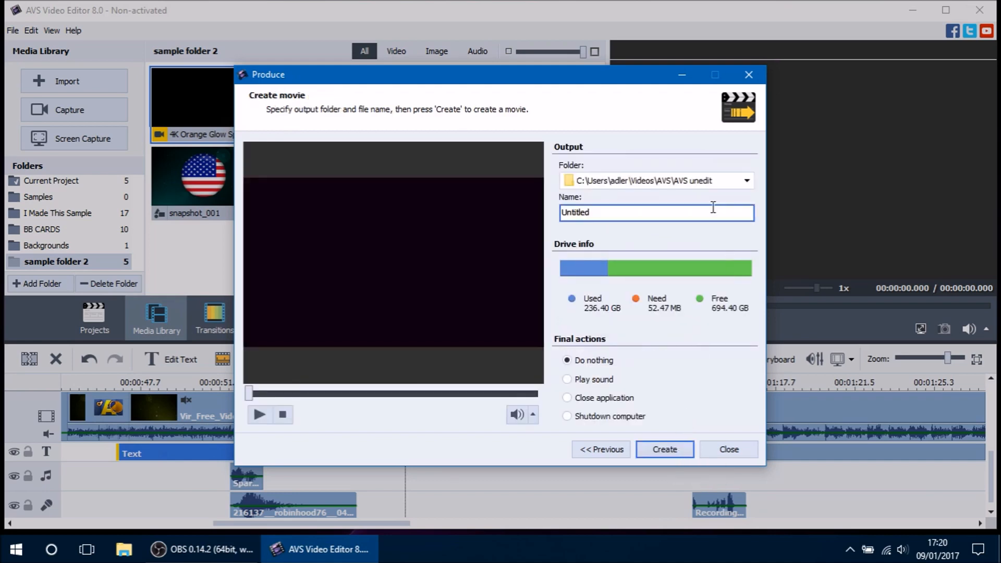
pyautogui.doubleClick(613, 211)
pyautogui.write('sample video')
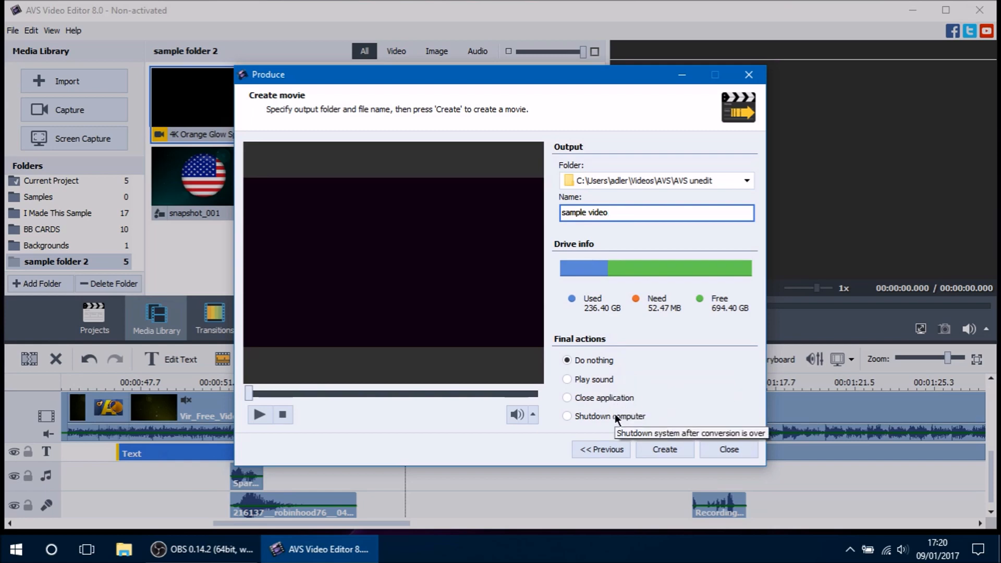
pyautogui.click(599, 364)
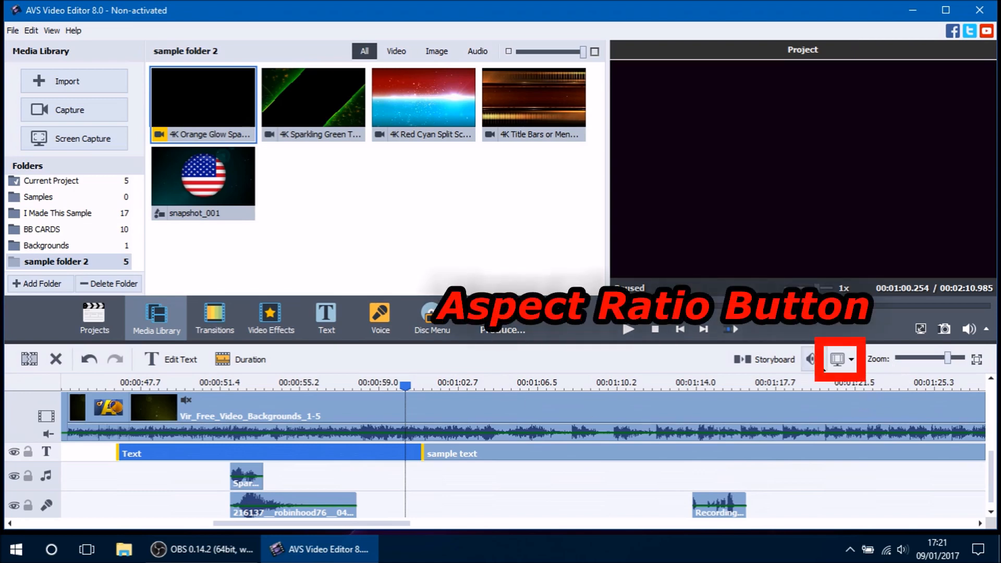
# Try the 4 x 3 aspect ratio on the project and return it to 16 x 9.
pyautogui.click(850, 360)
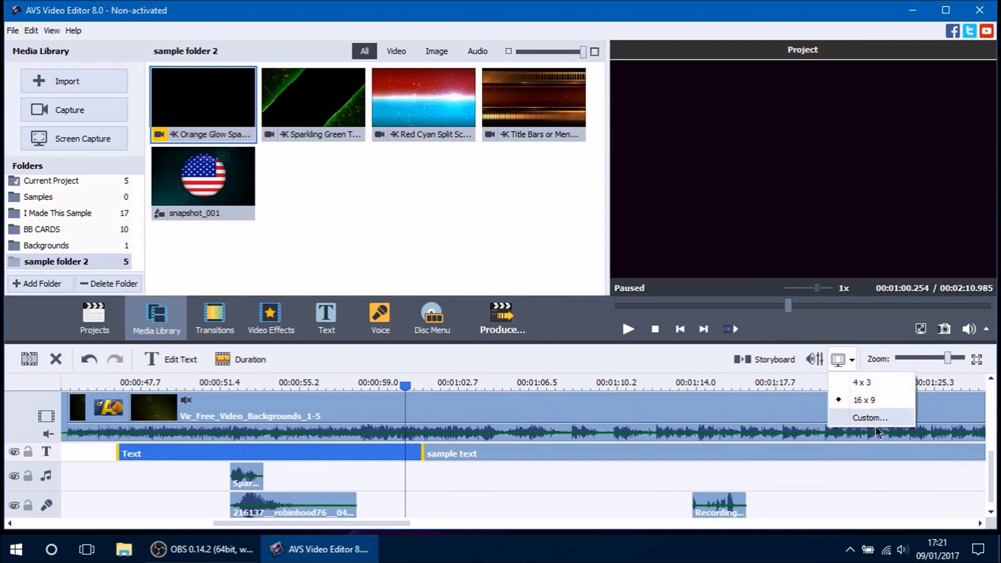
pyautogui.click(877, 382)
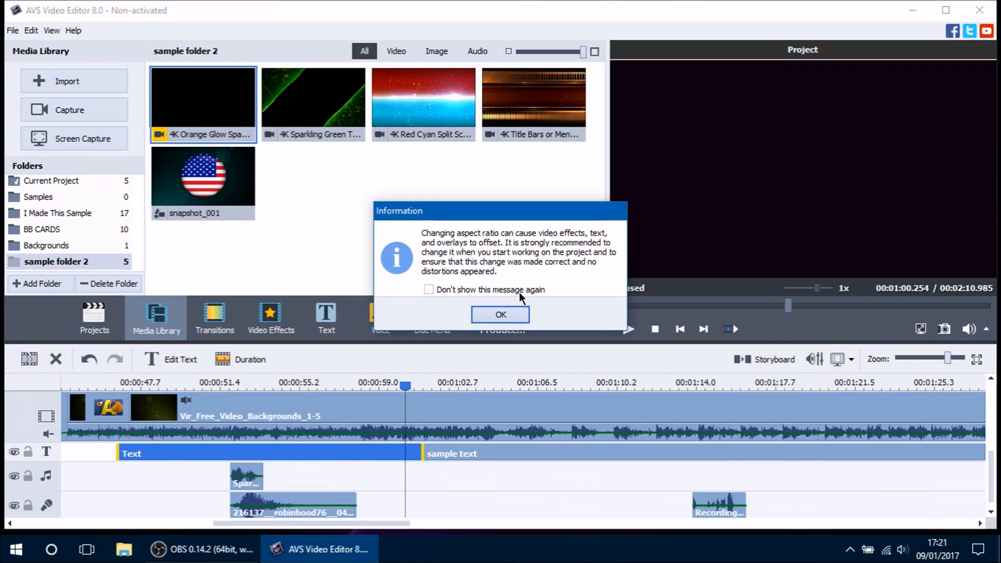
pyautogui.click(503, 314)
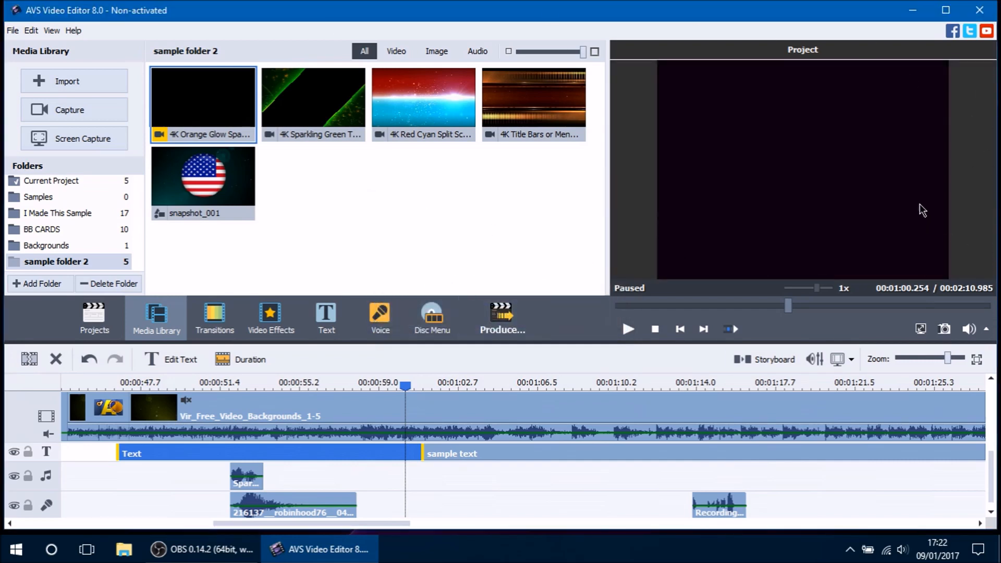
pyautogui.click(850, 362)
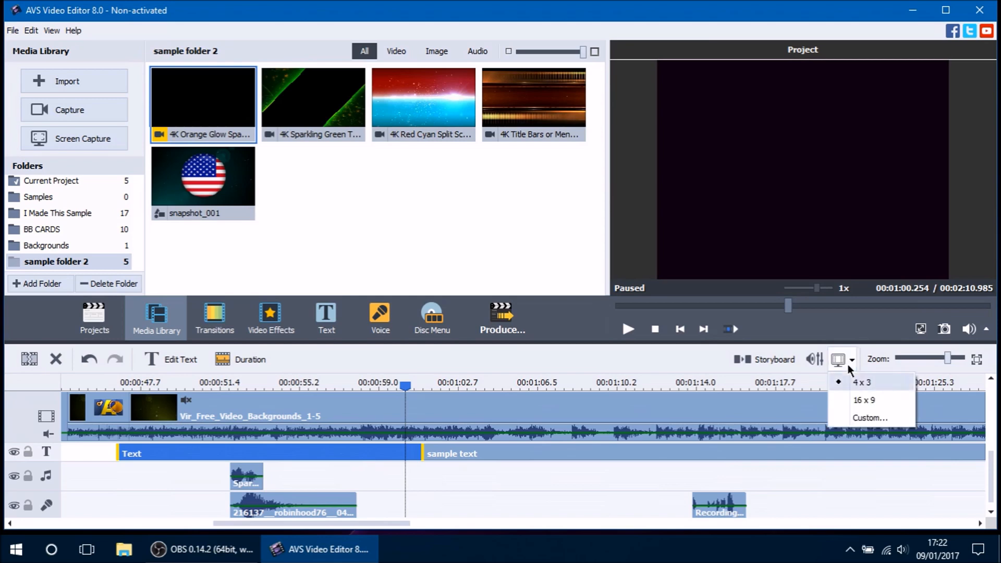
pyautogui.click(871, 402)
pyautogui.click(510, 316)
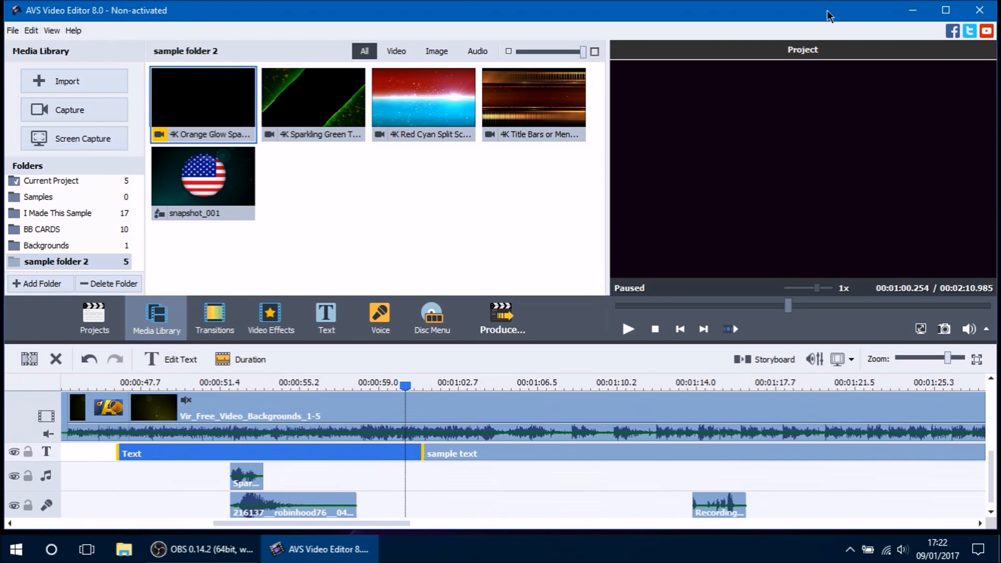
# Look over the file and editing commands, open the program settings, and review the General, Edit and Processing options.
pyautogui.click(11, 33)
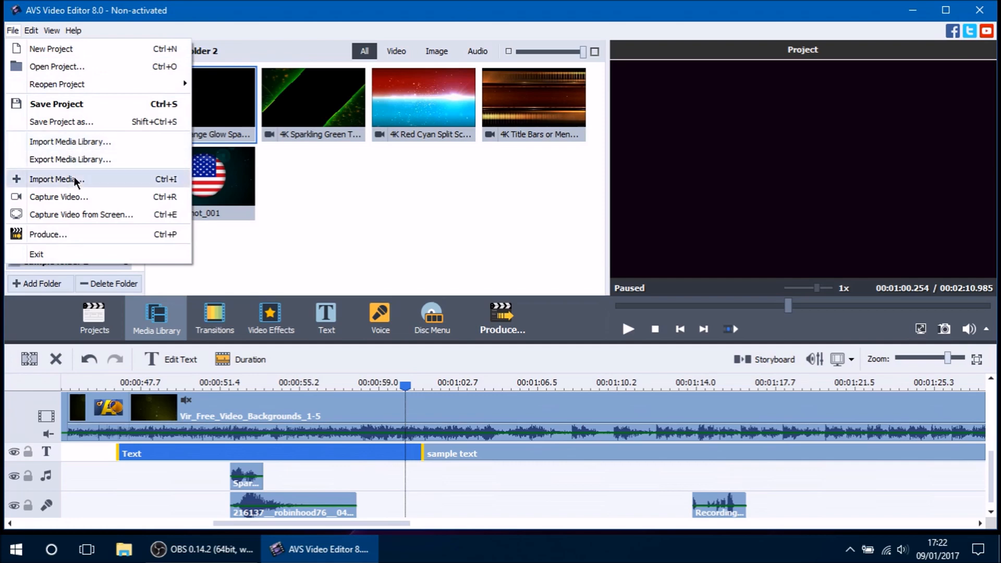
pyautogui.moveTo(31, 33)
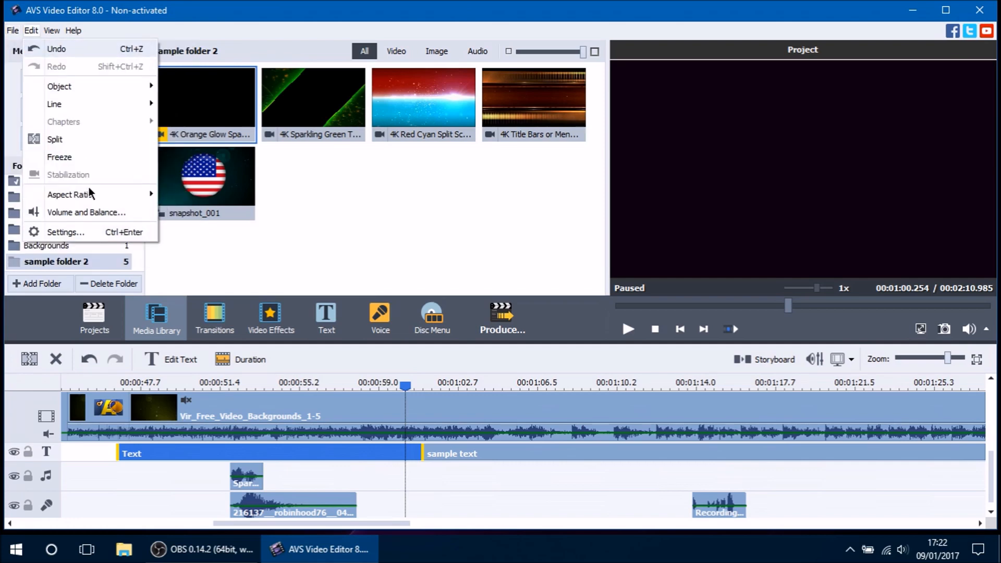
pyautogui.click(81, 235)
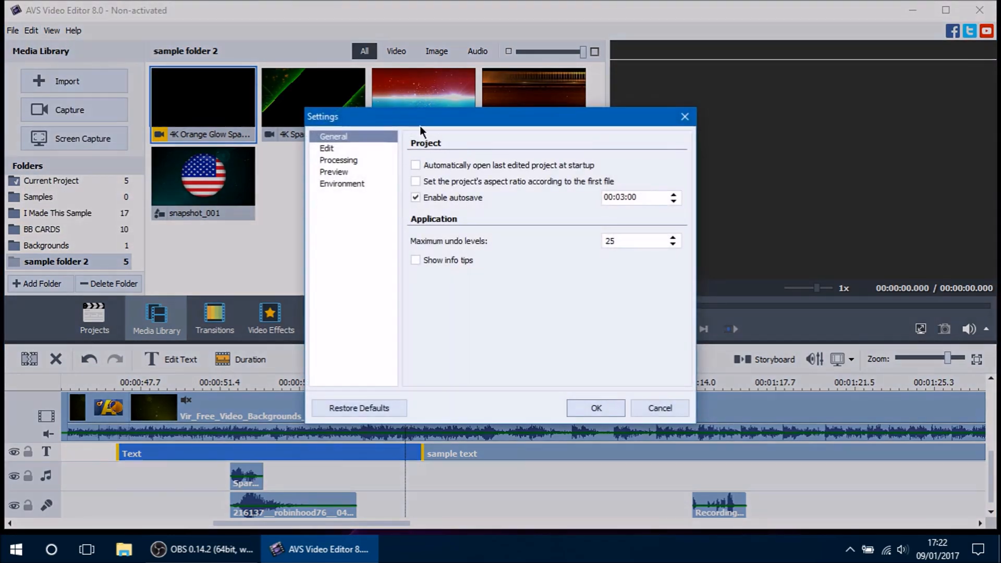
pyautogui.moveTo(420, 127); pyautogui.dragTo(453, 123)
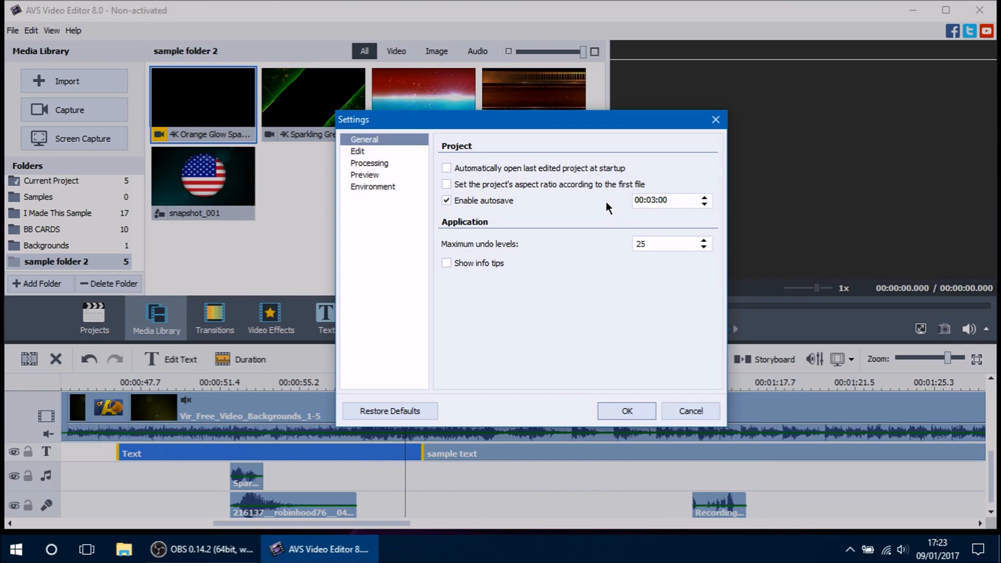
pyautogui.click(653, 200)
pyautogui.click(356, 153)
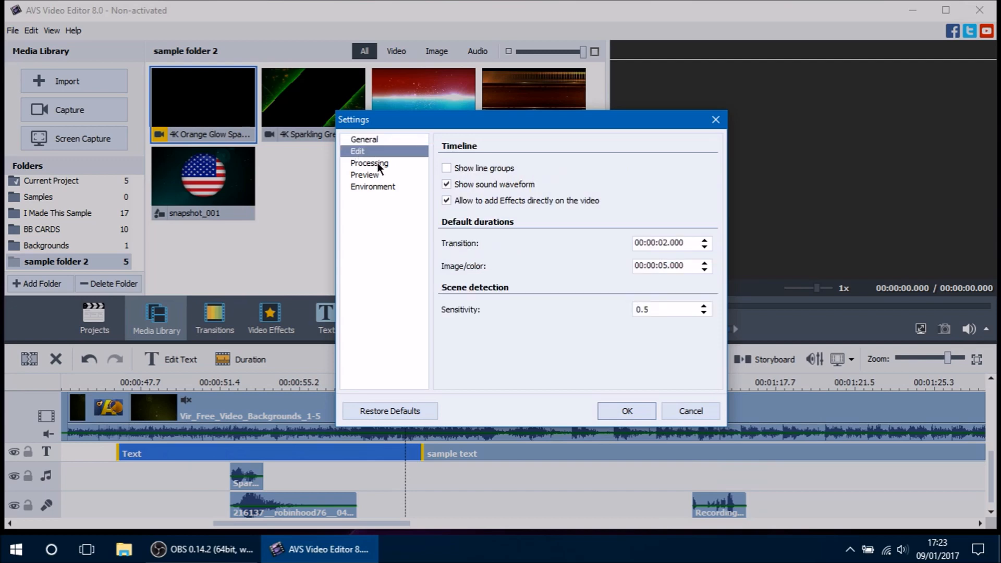
pyautogui.click(377, 162)
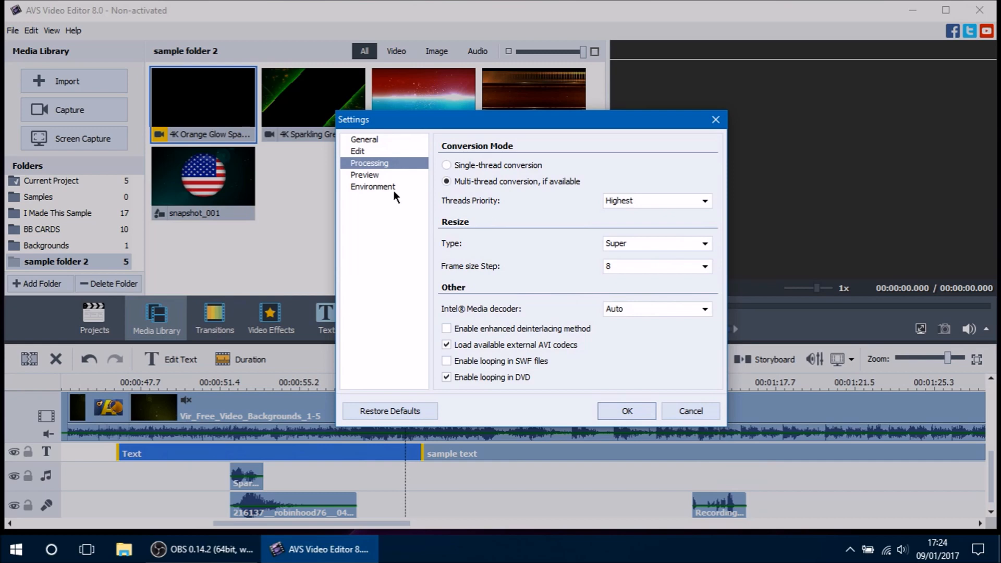
# Review the Preview quality choices and the Environment temp directory and cache options, and close the settings.
pyautogui.click(372, 176)
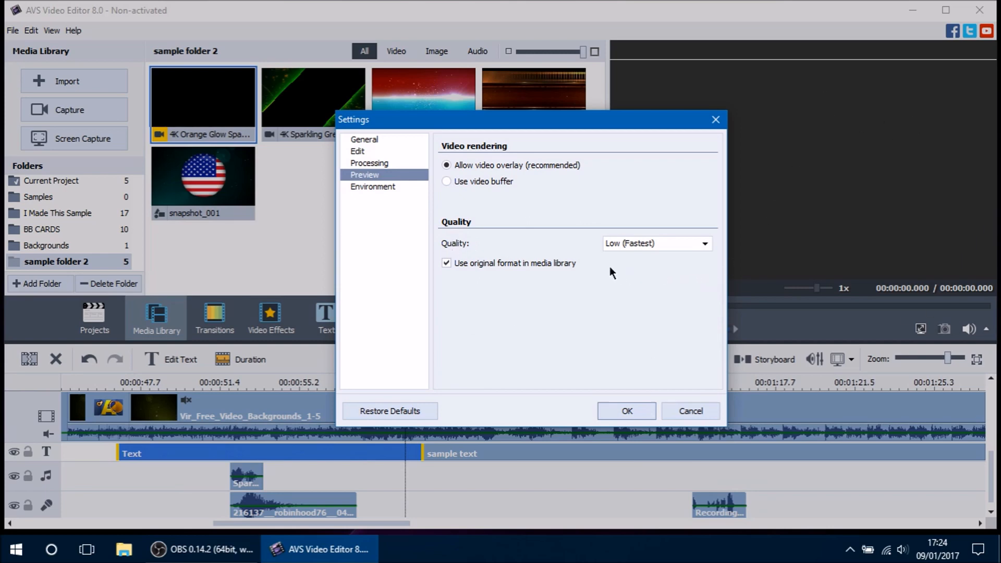
pyautogui.click(687, 244)
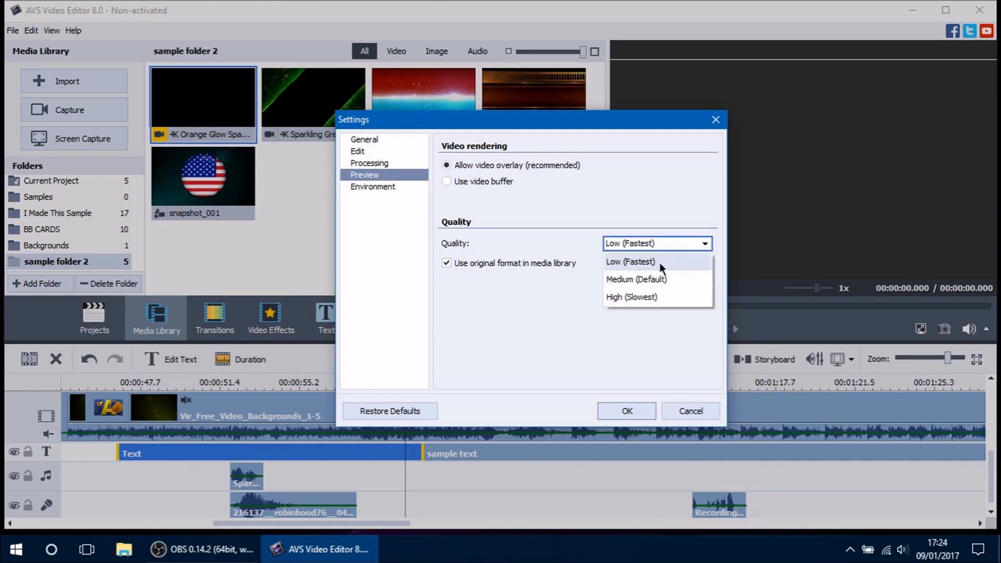
pyautogui.click(552, 246)
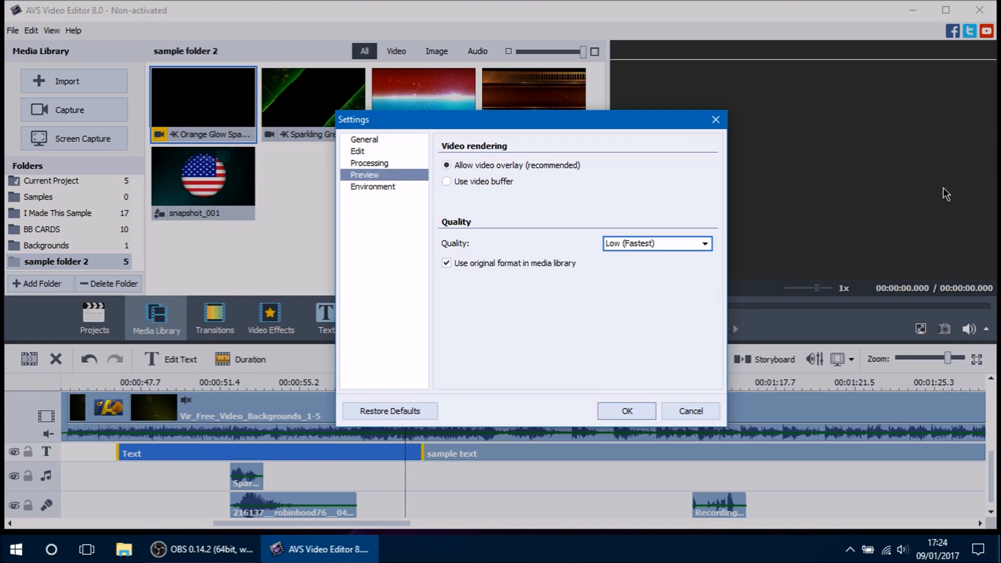
pyautogui.click(699, 249)
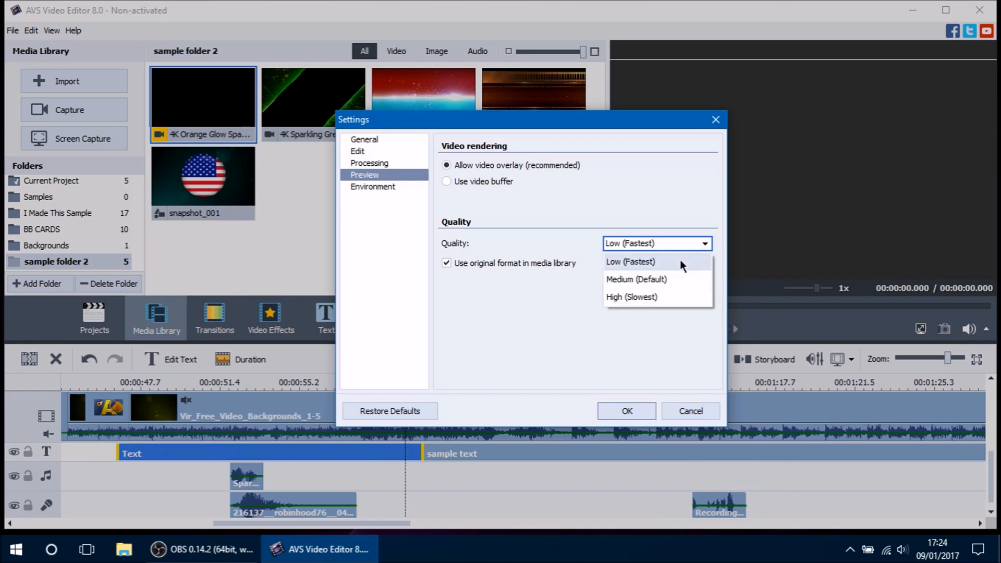
pyautogui.click(684, 213)
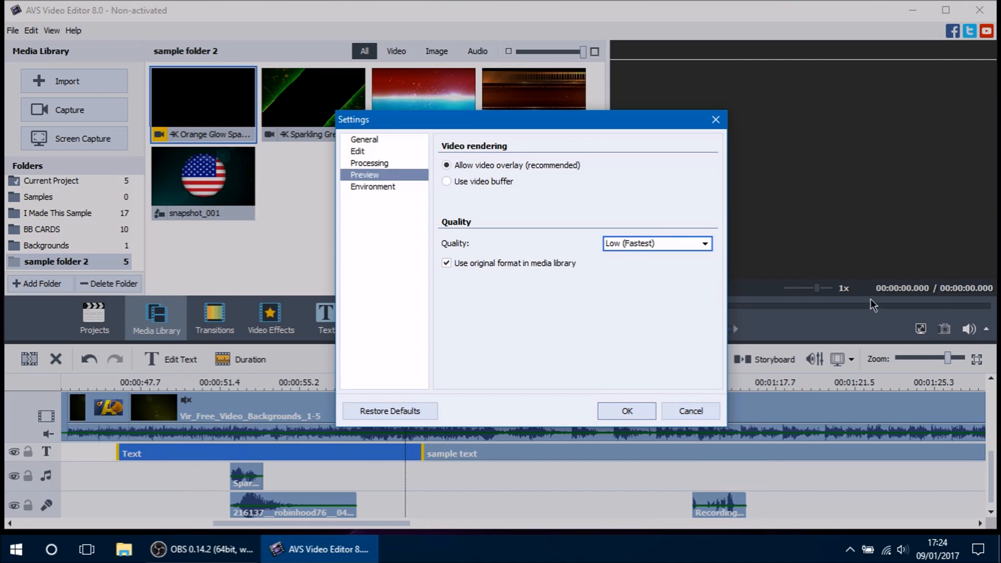
pyautogui.click(680, 250)
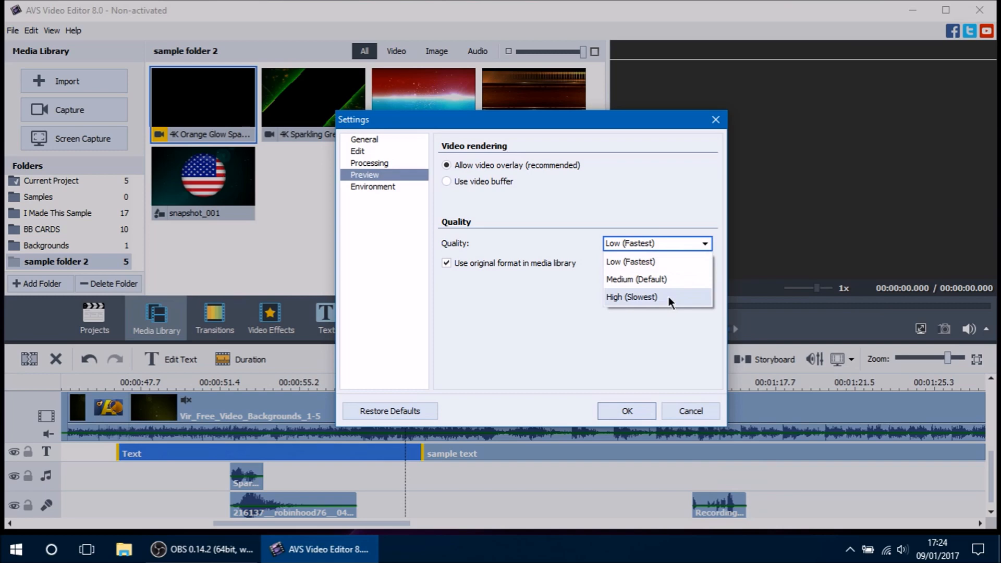
pyautogui.click(564, 223)
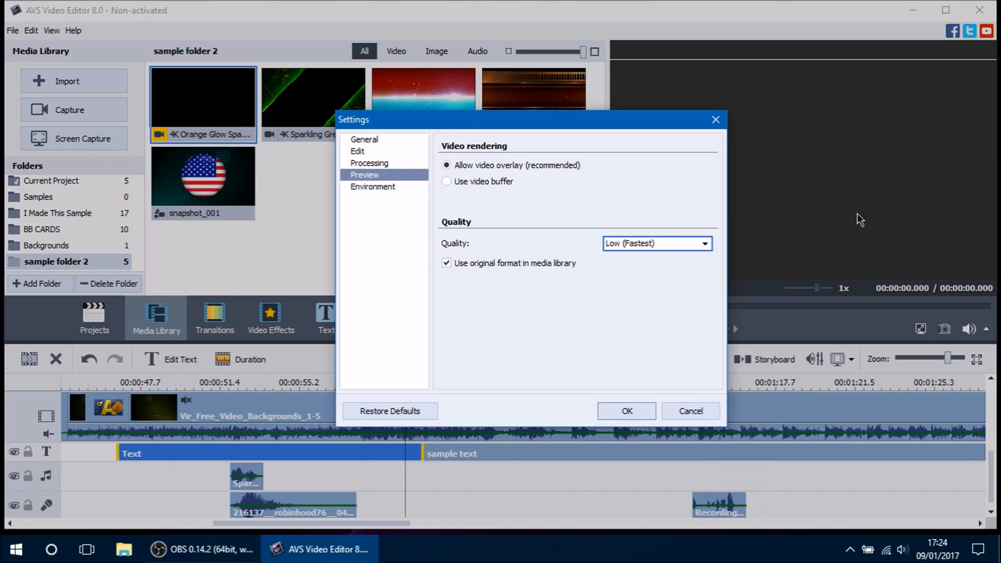
pyautogui.click(372, 187)
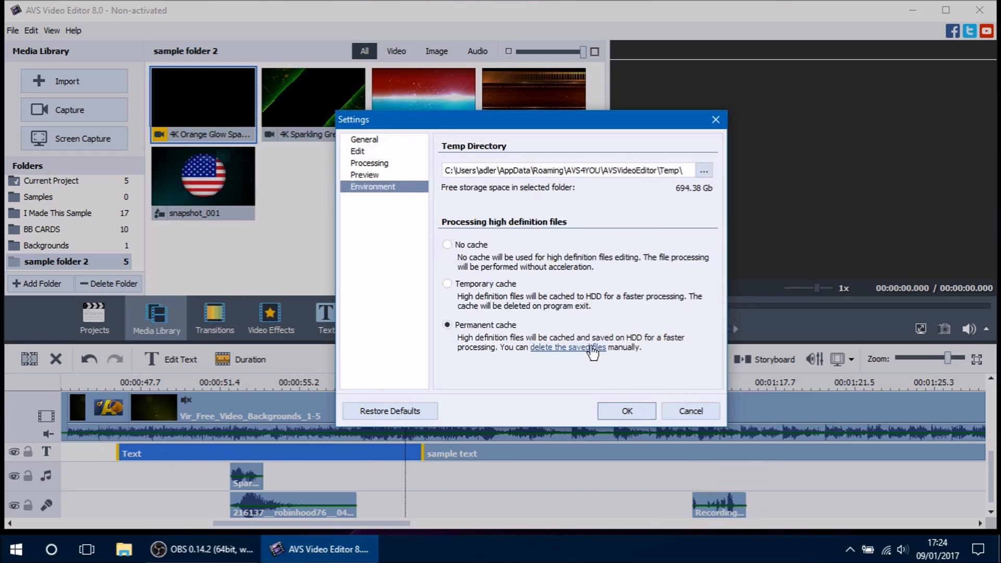
pyautogui.click(627, 409)
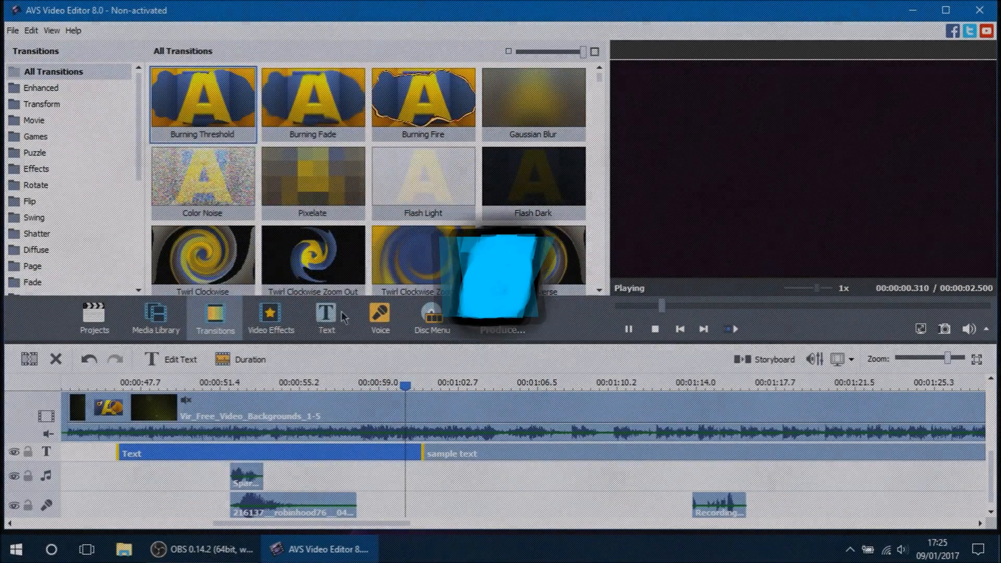
# Revisit the transitions, video effects, text types and production format categories, and return to the media library.
pyautogui.click(280, 331)
pyautogui.click(327, 318)
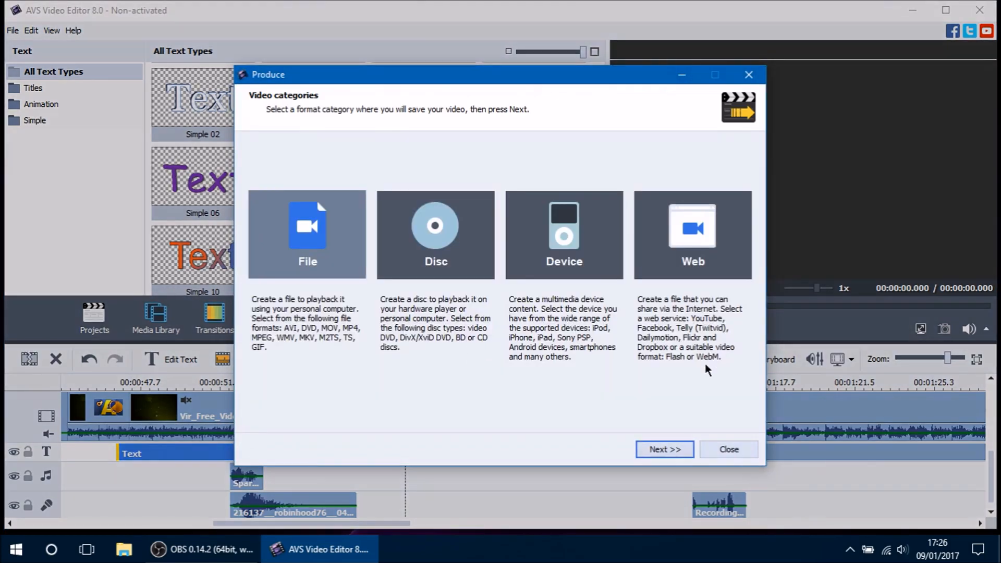
pyautogui.click(728, 449)
pyautogui.click(159, 320)
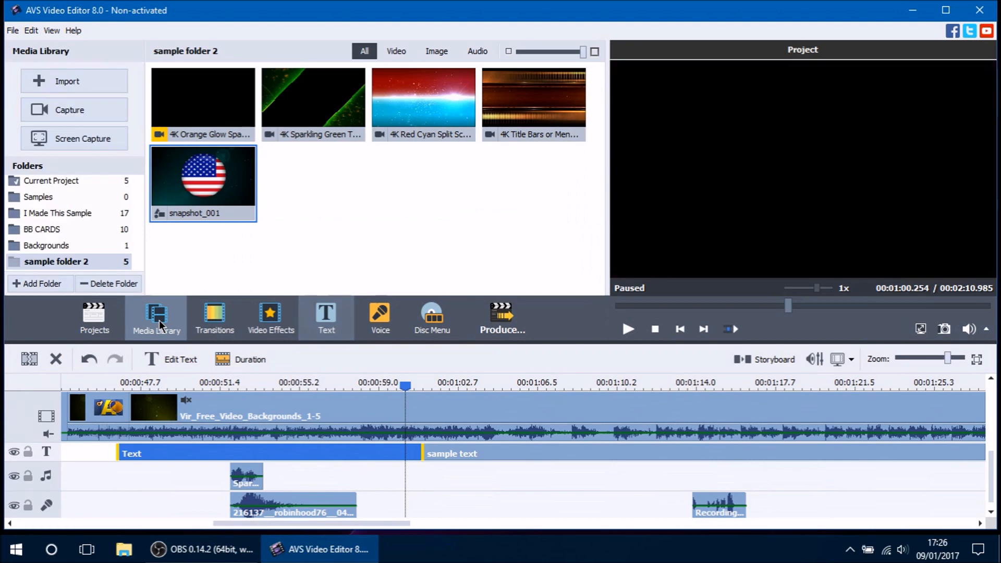